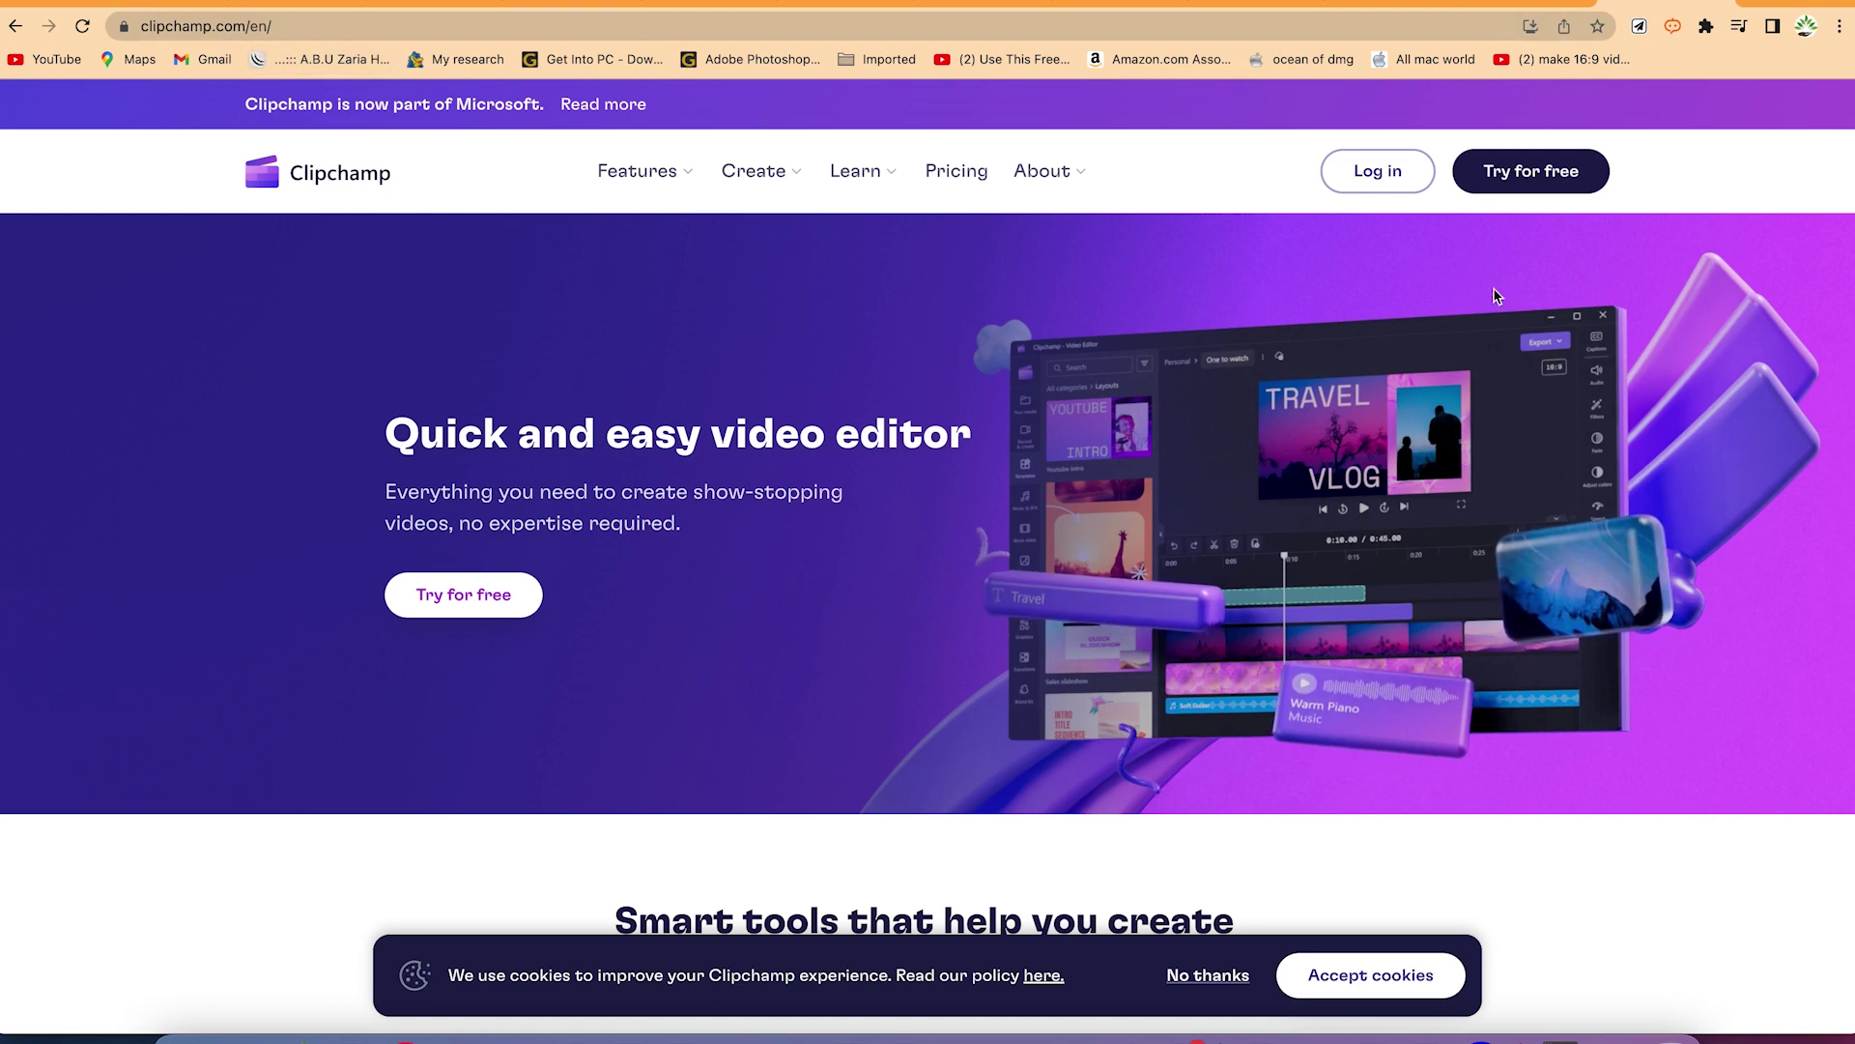
- Sign up for Clipchamp free, check the email and other sign-in options, then continue with Google
click(1535, 172)
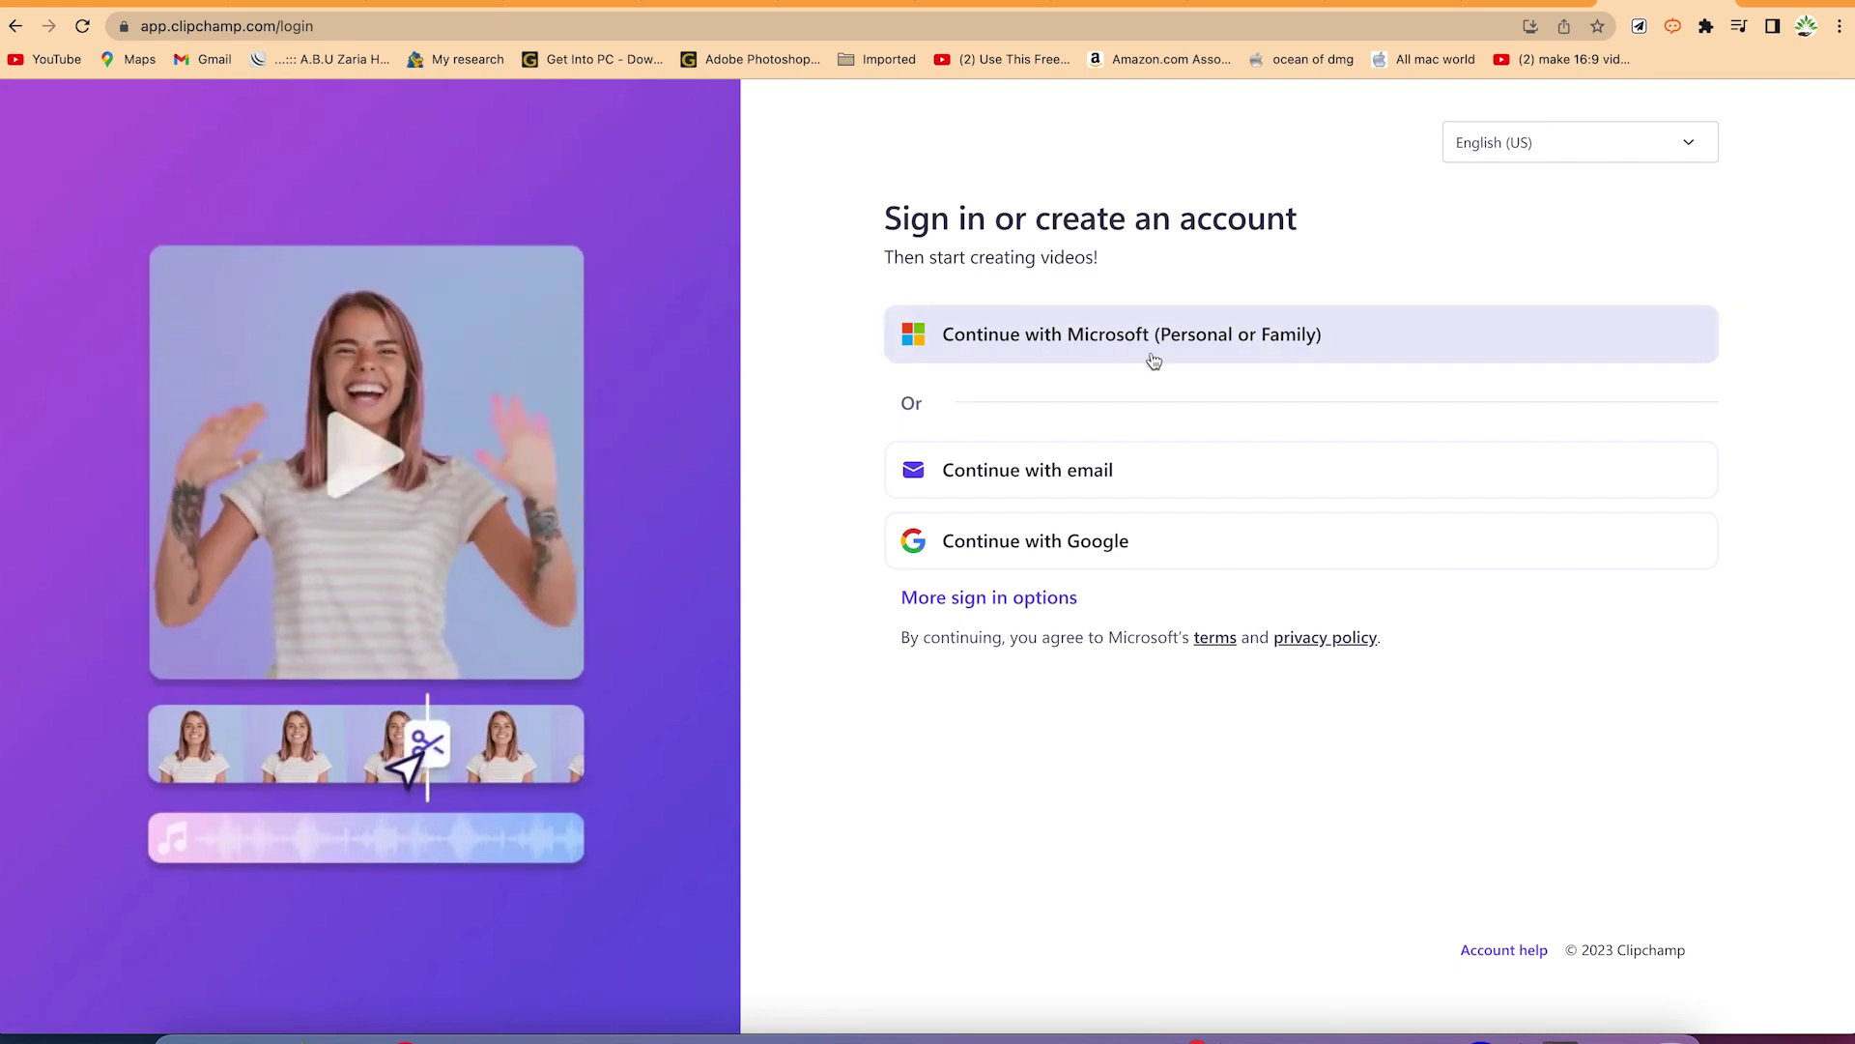
click(1098, 486)
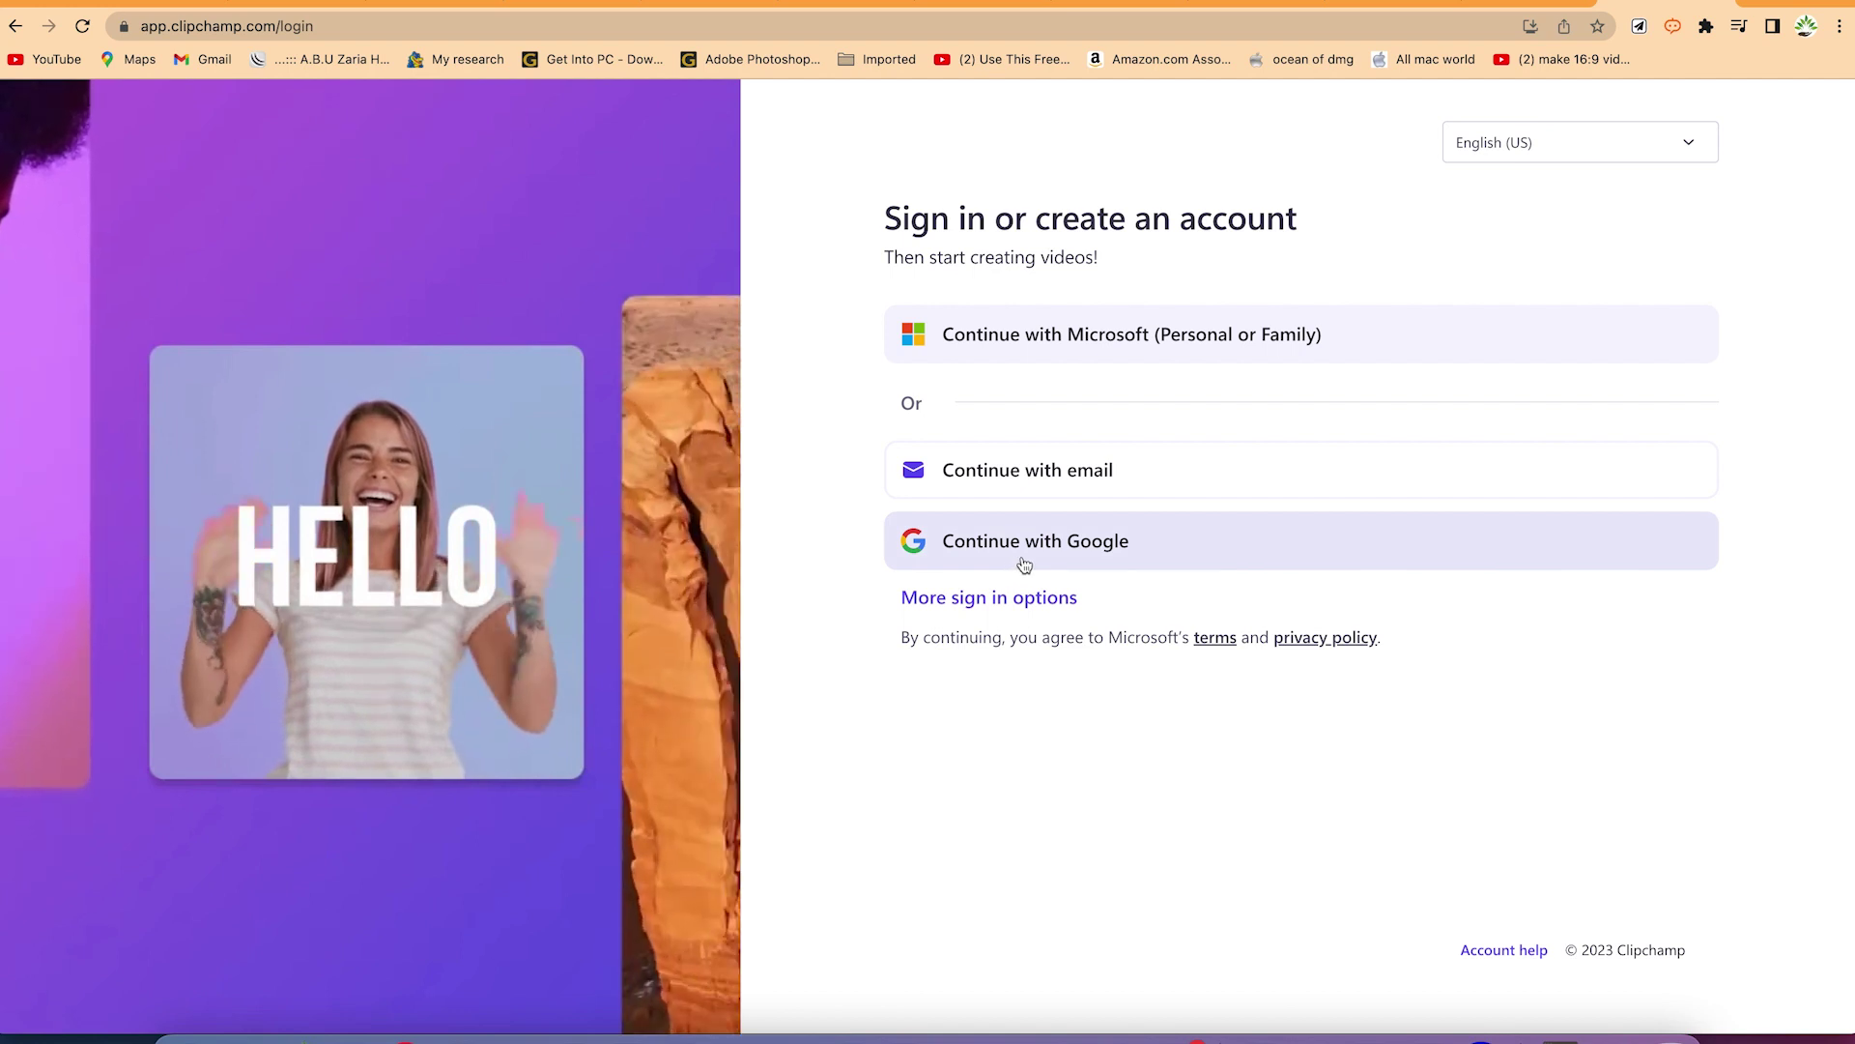
click(1035, 597)
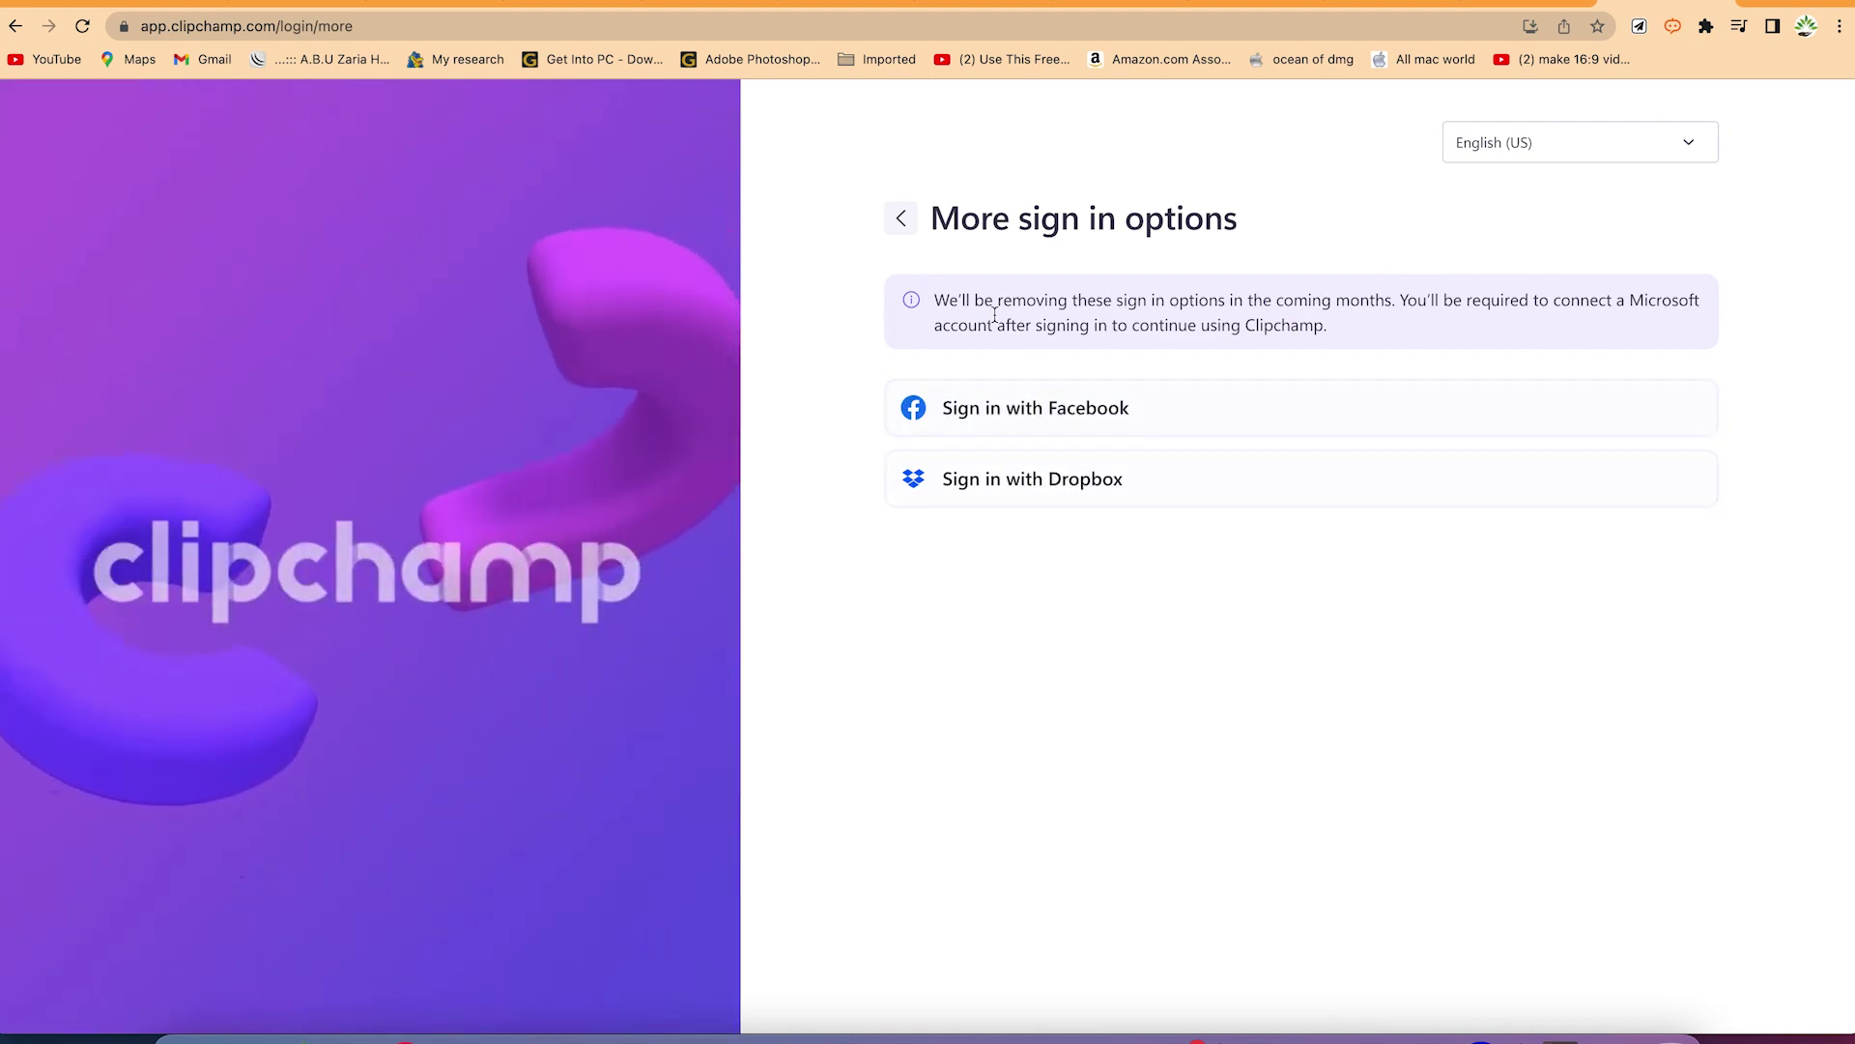
click(904, 220)
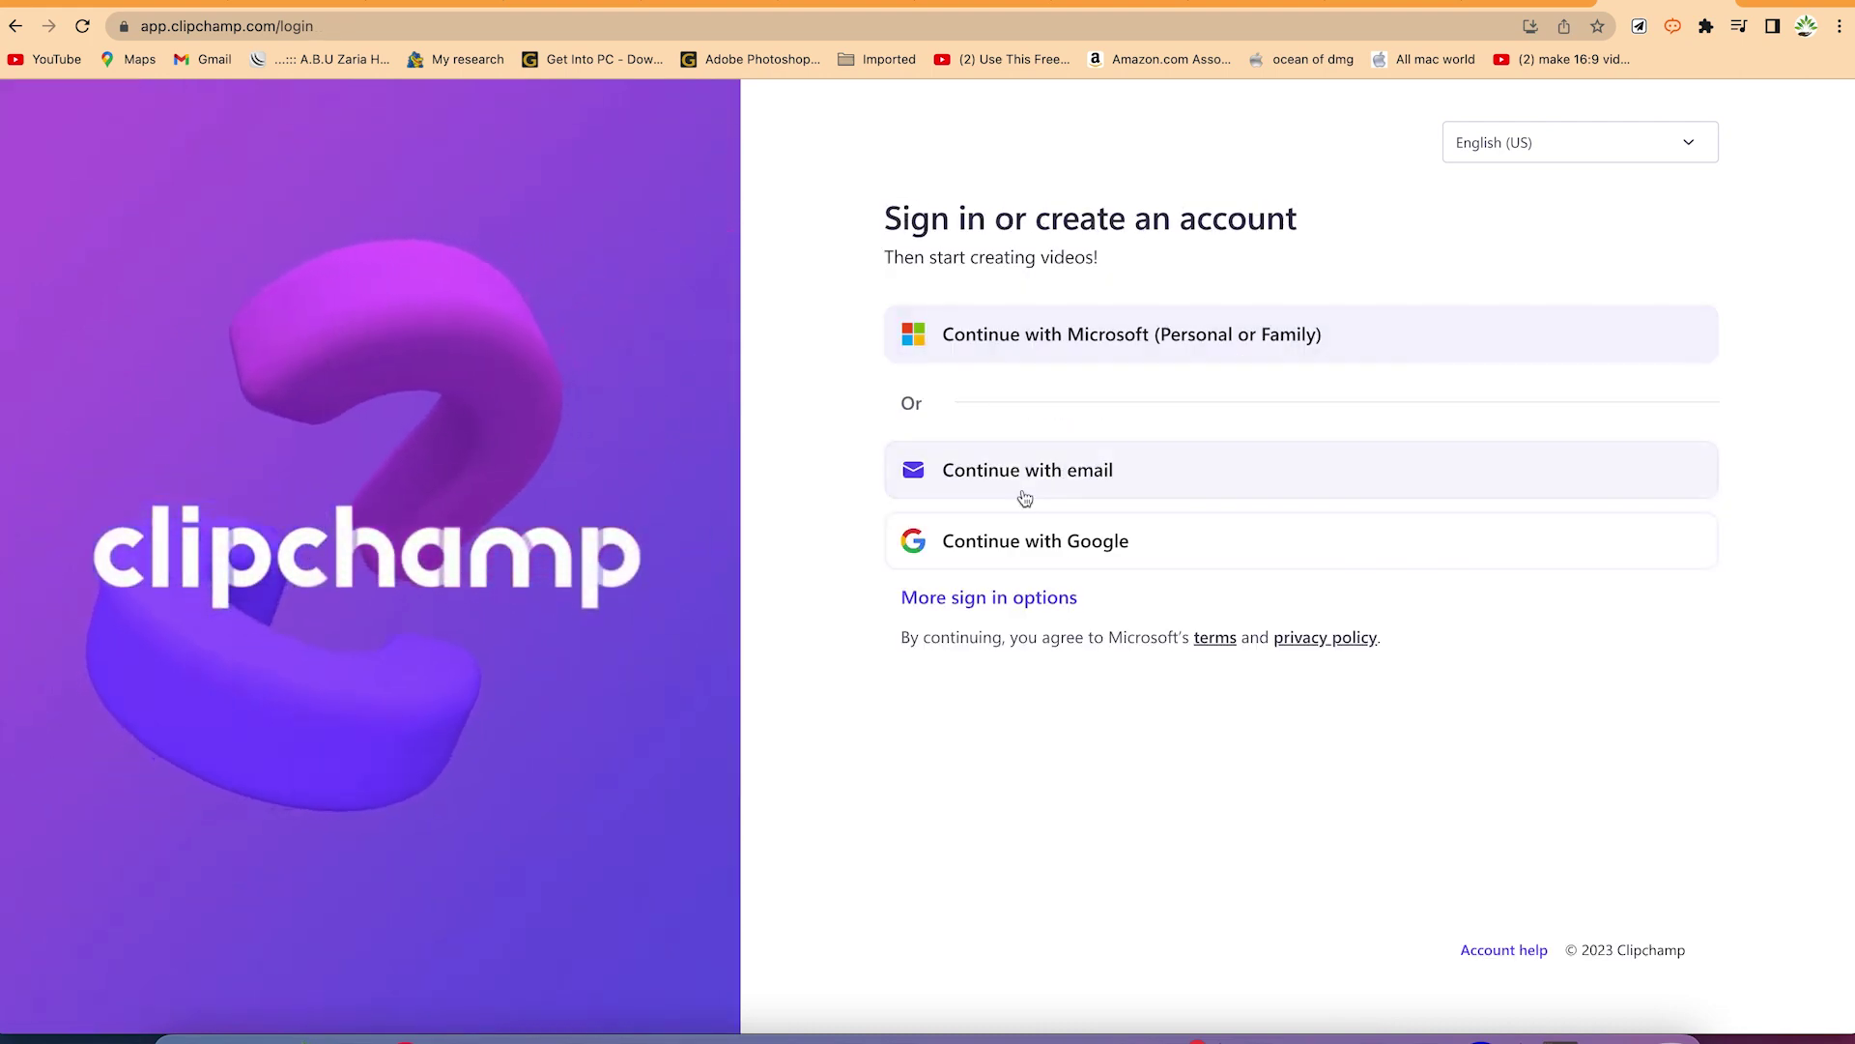
click(1065, 547)
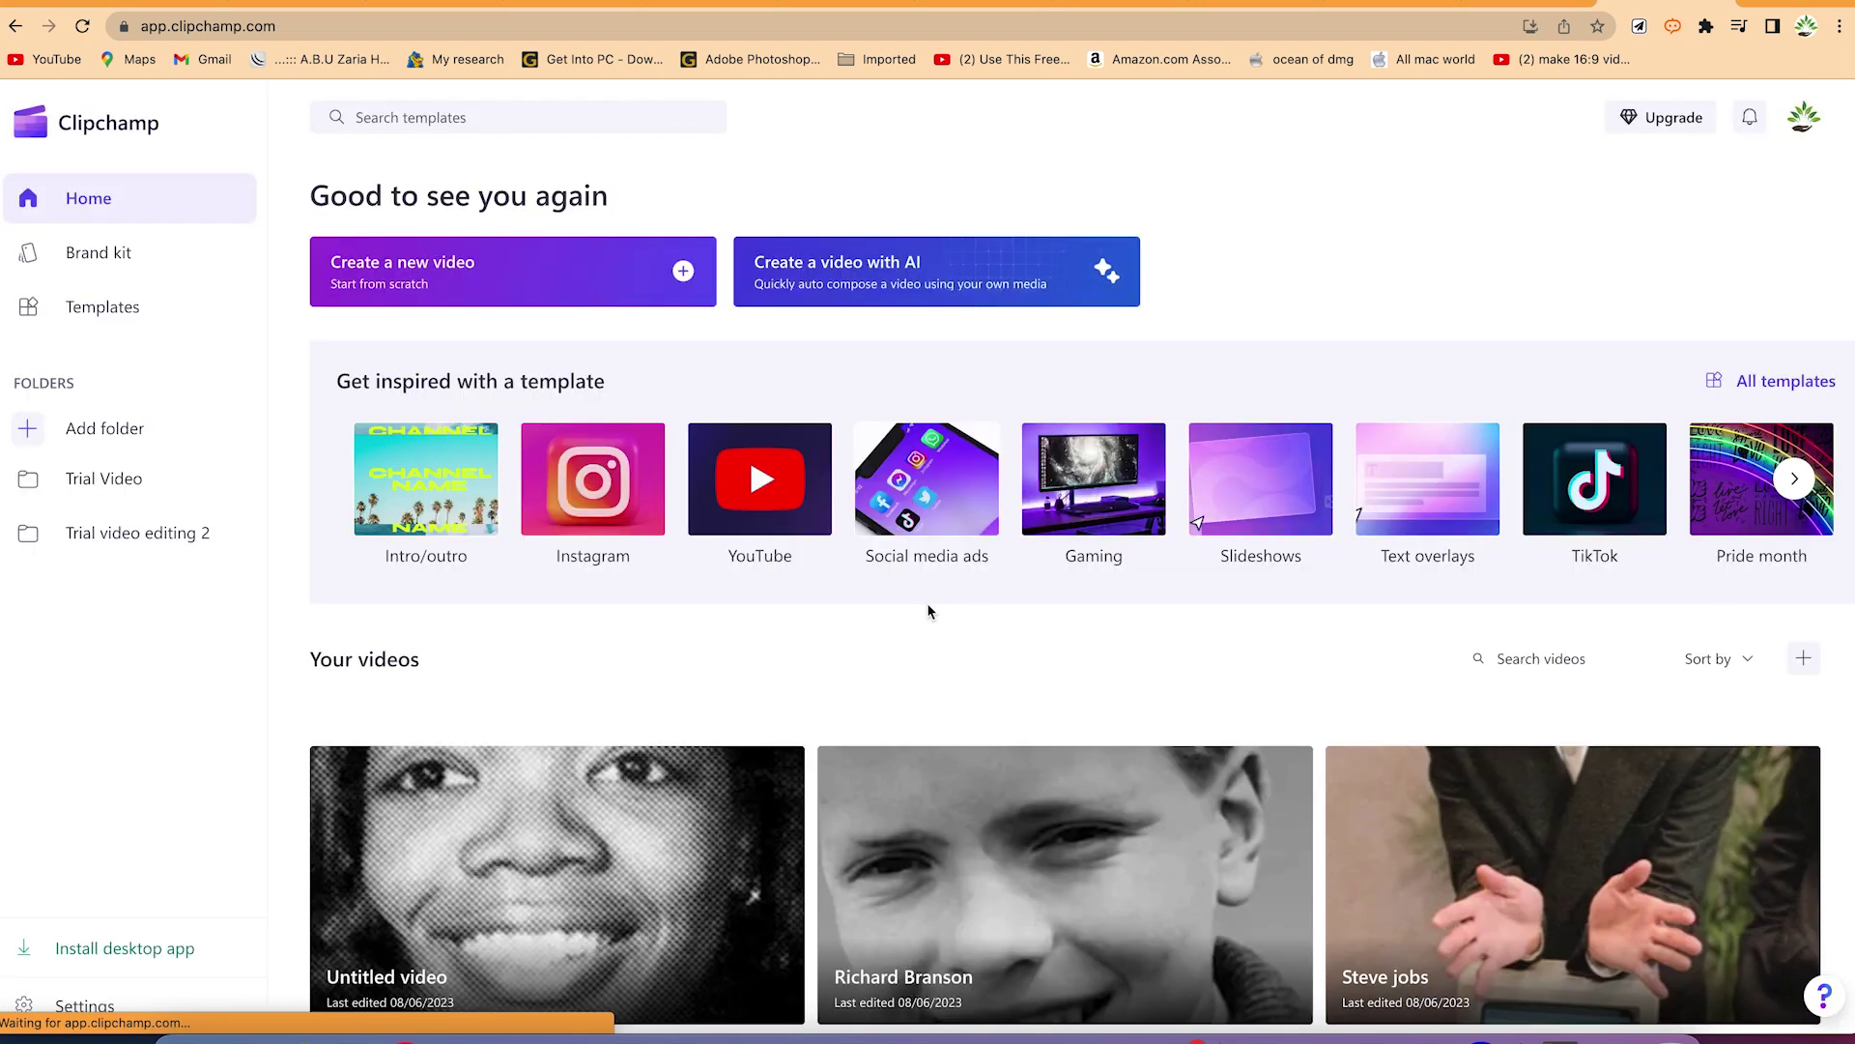
- Create a new blank video project and bring up the media import options
click(514, 292)
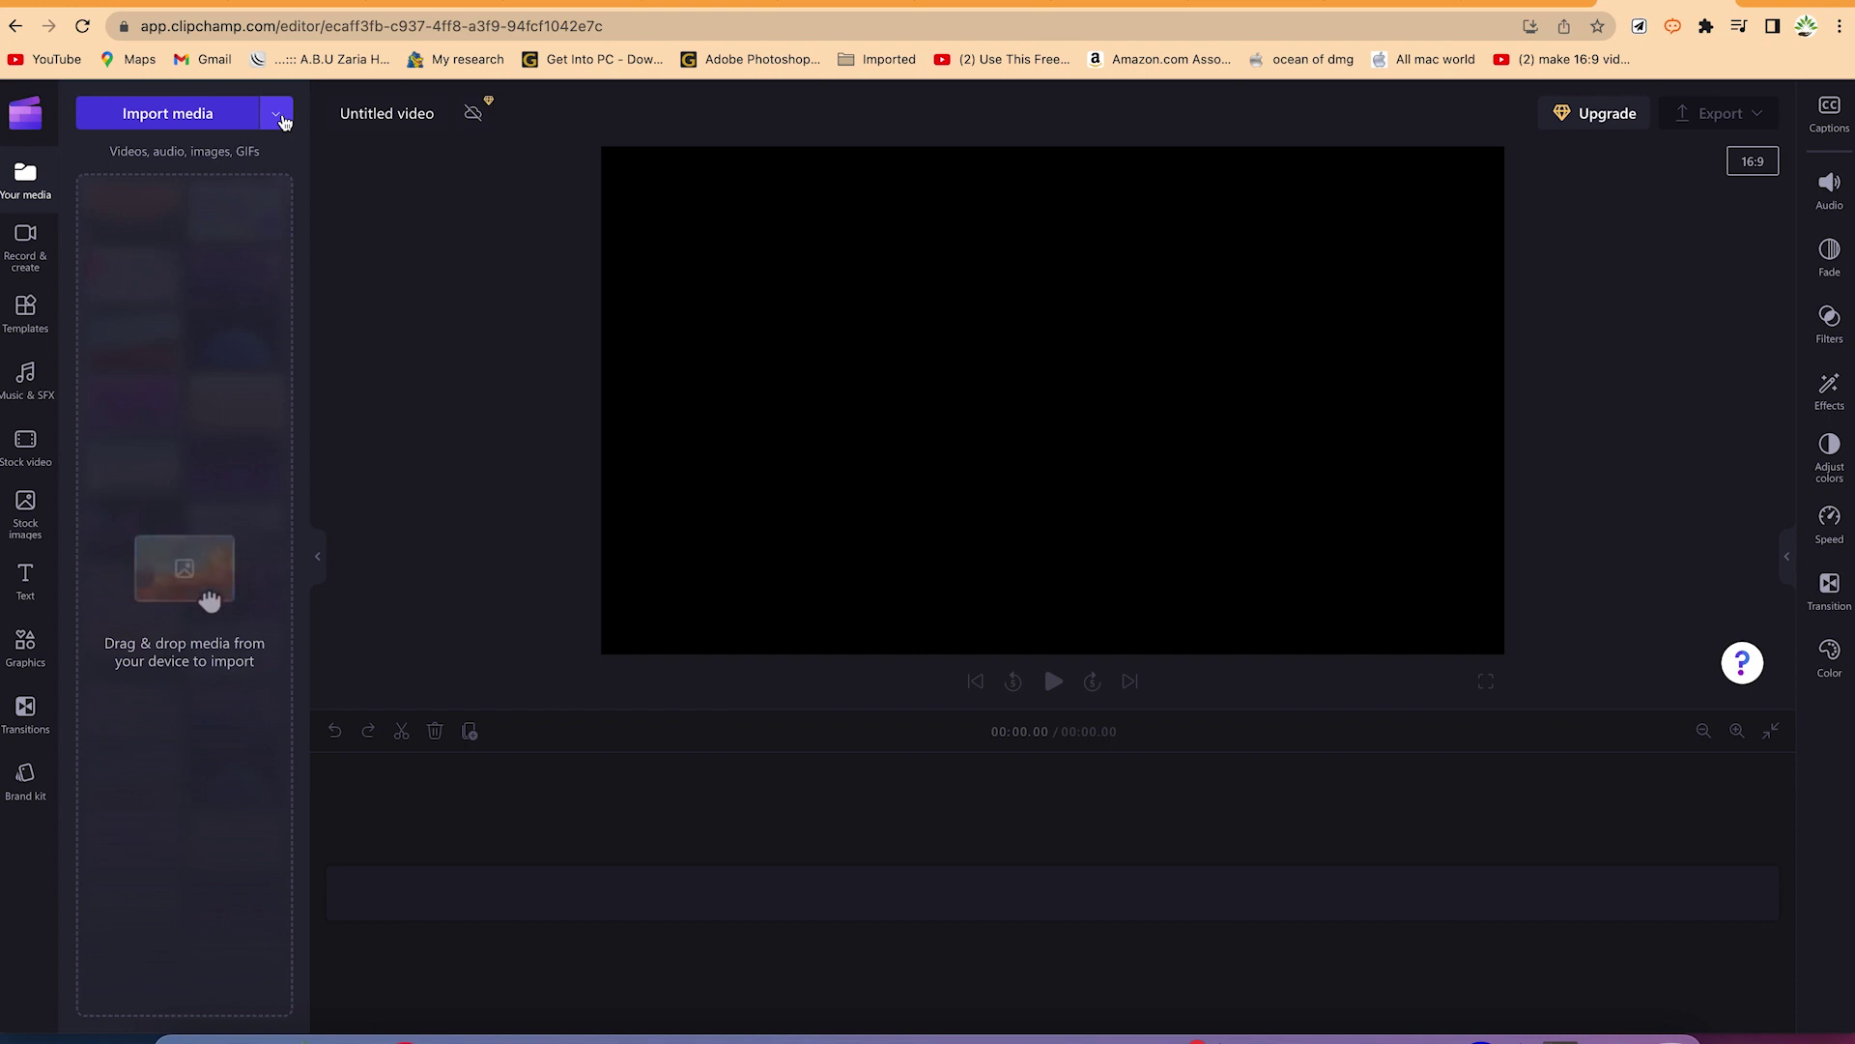
click(279, 118)
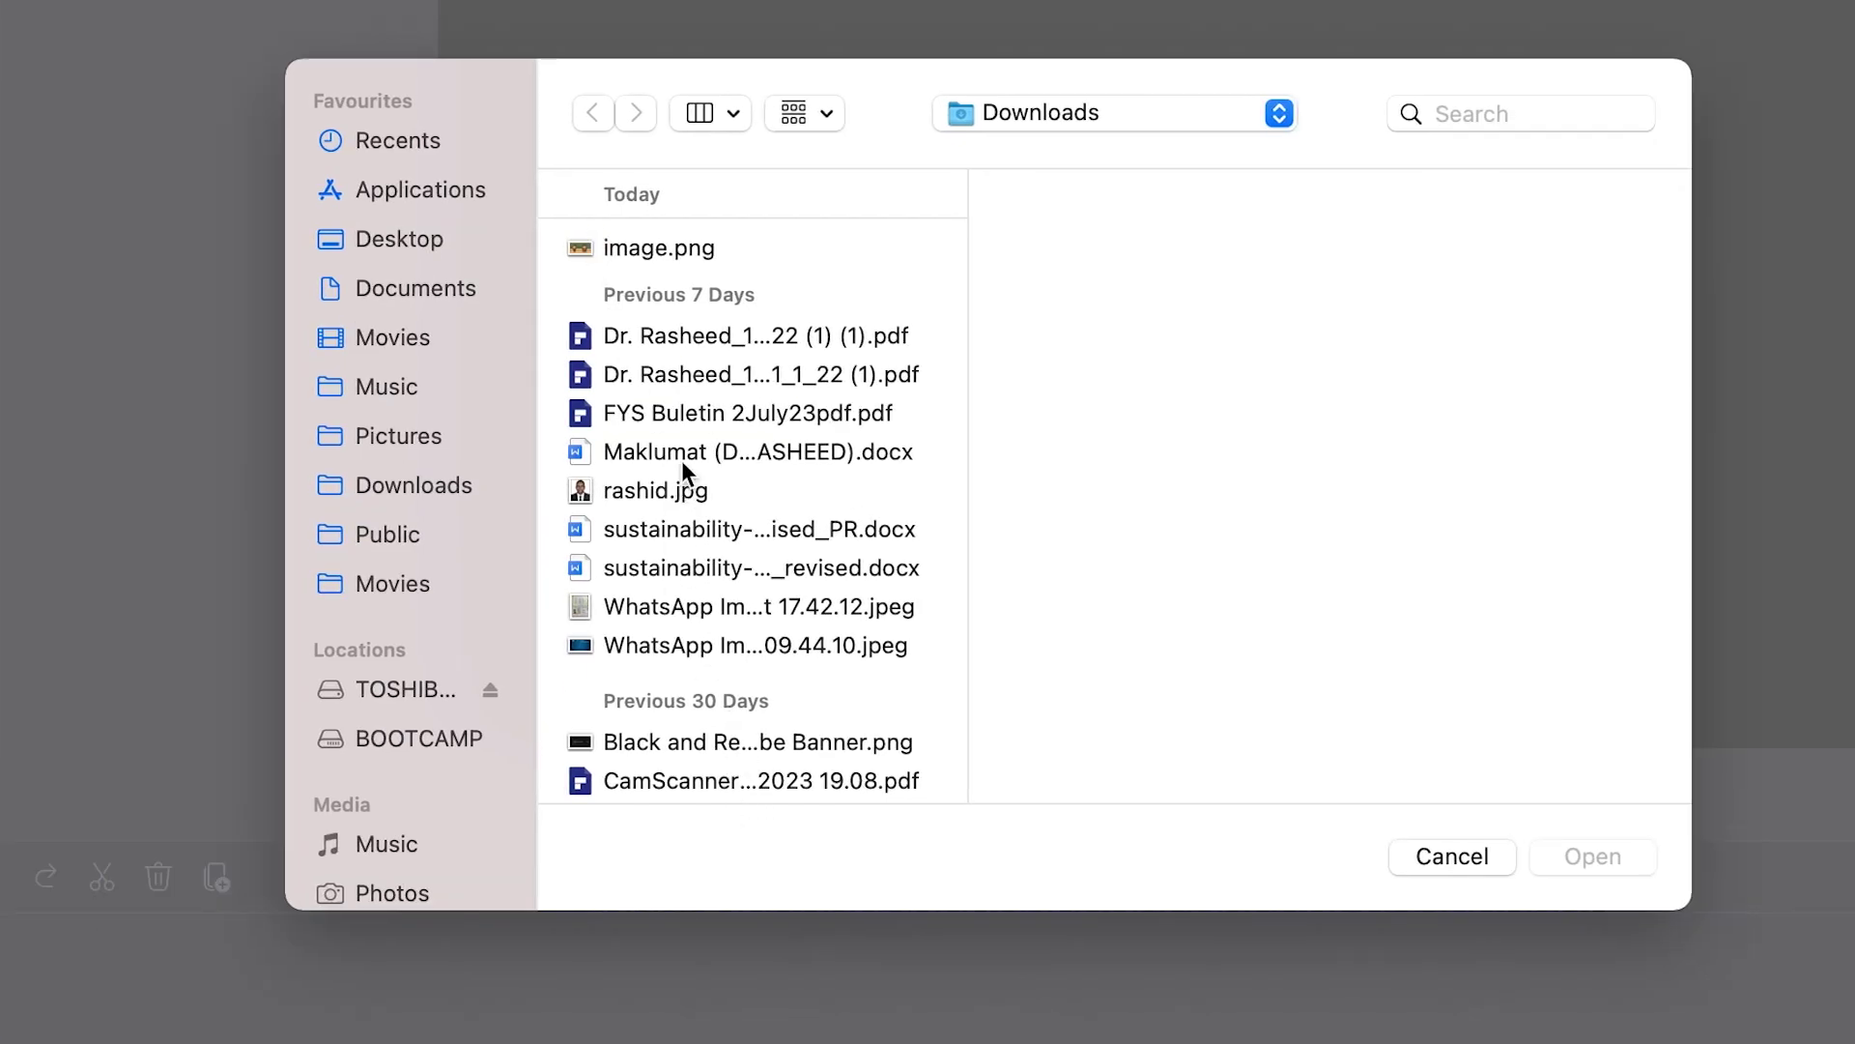
- Import the WhatsApp image from Downloads and add it to the timeline
scroll(716, 570, down, 1)
click(848, 584)
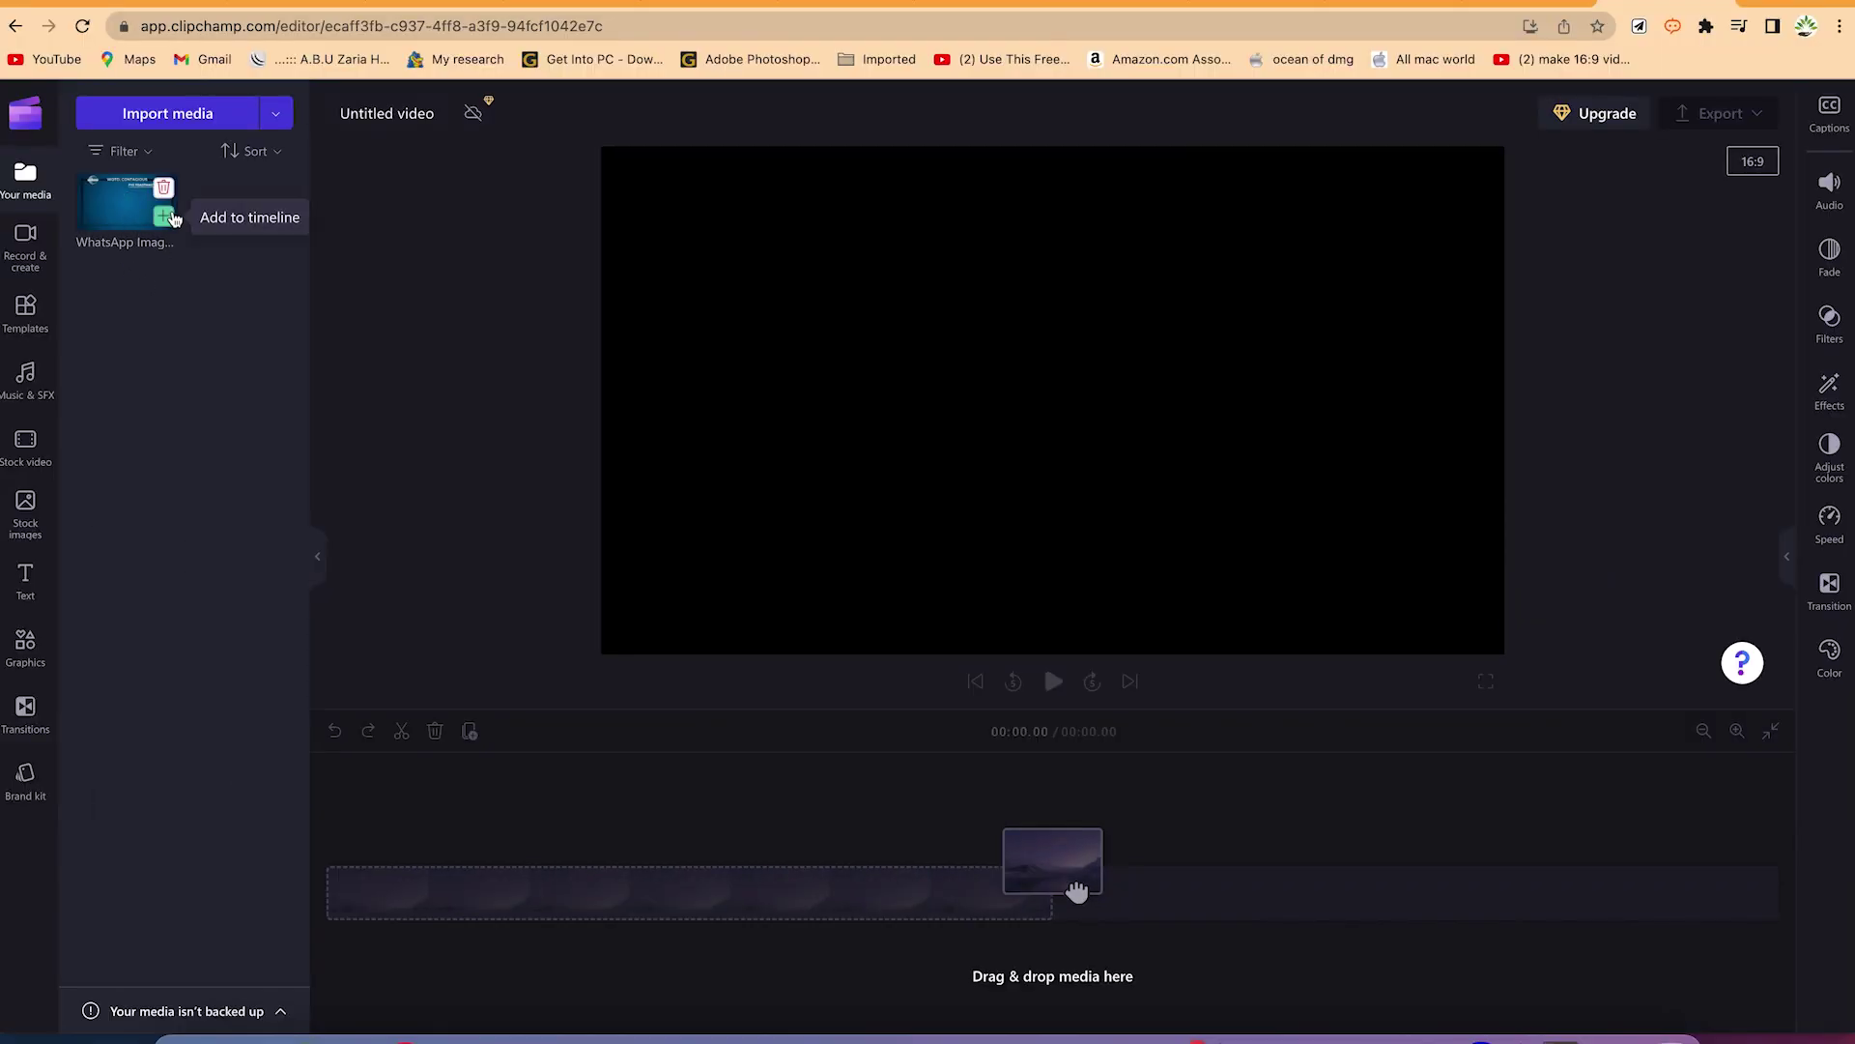
click(165, 217)
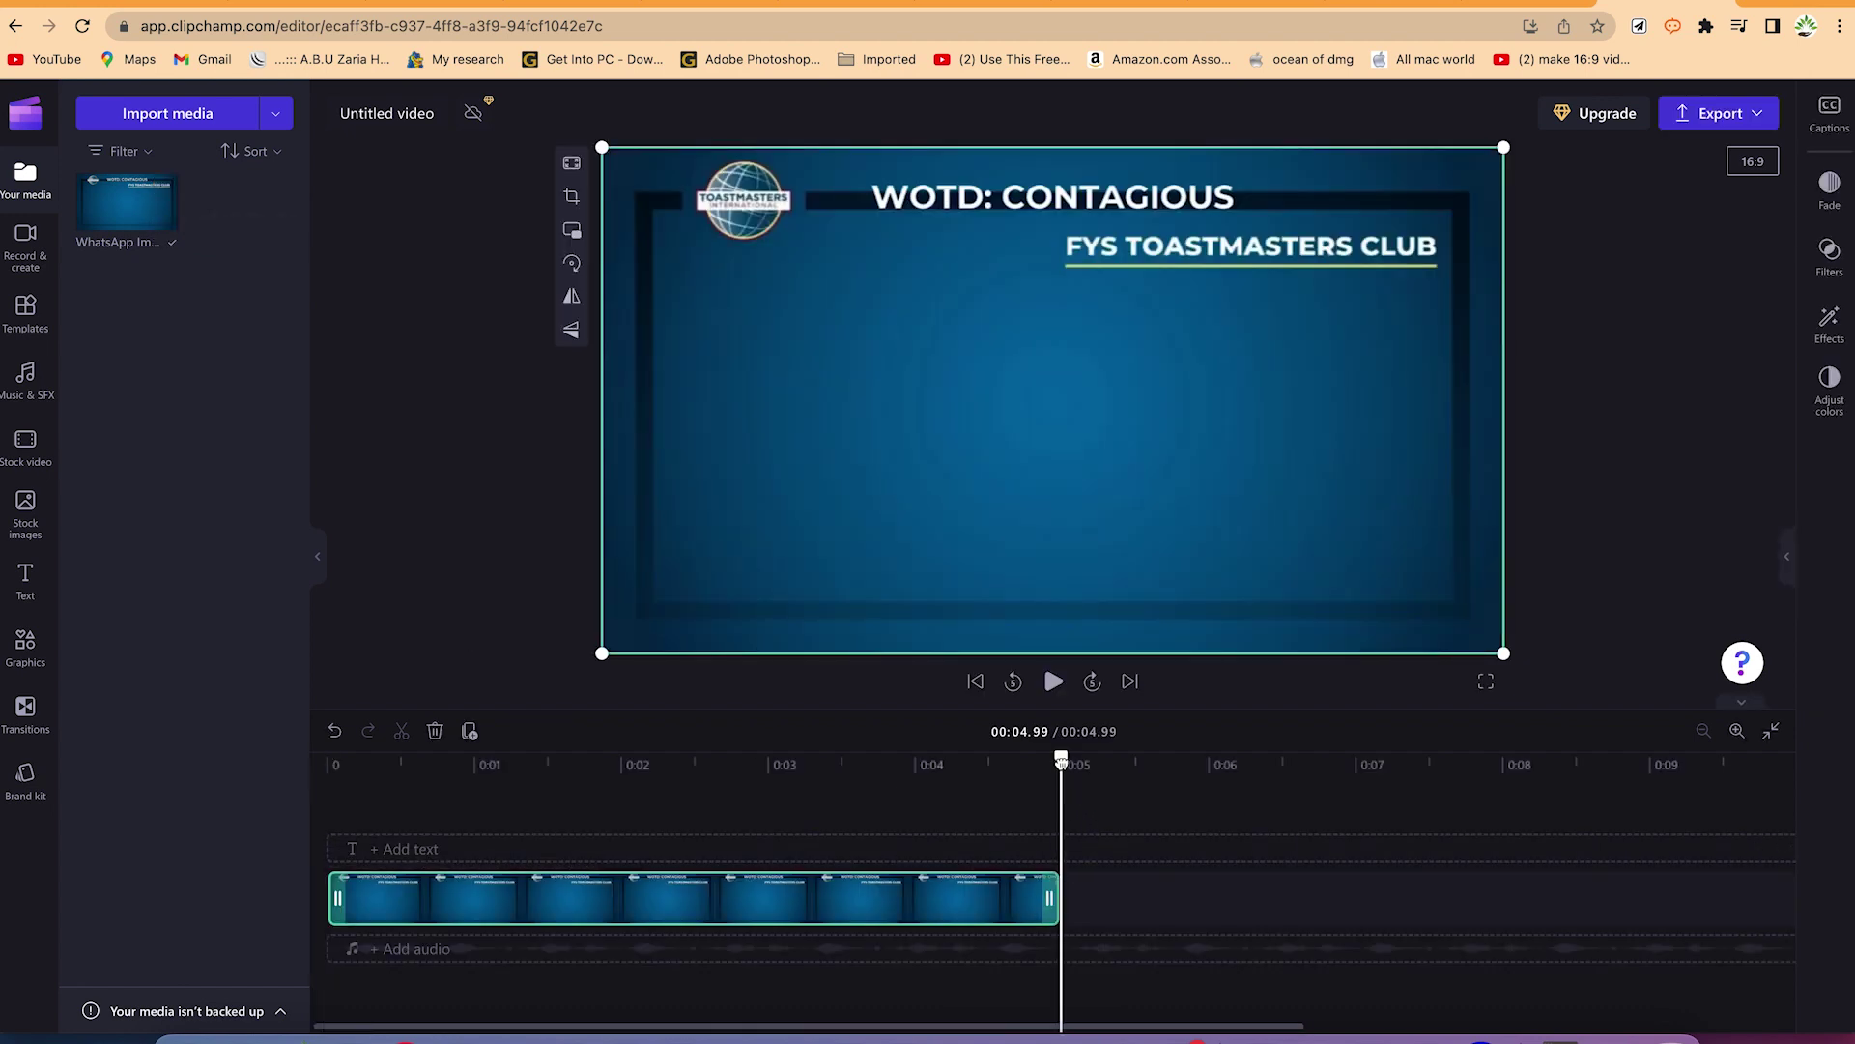
- Rewind the playhead toward the start and add a Typewriter title from the Text collection
drag(1061, 760, 529, 619)
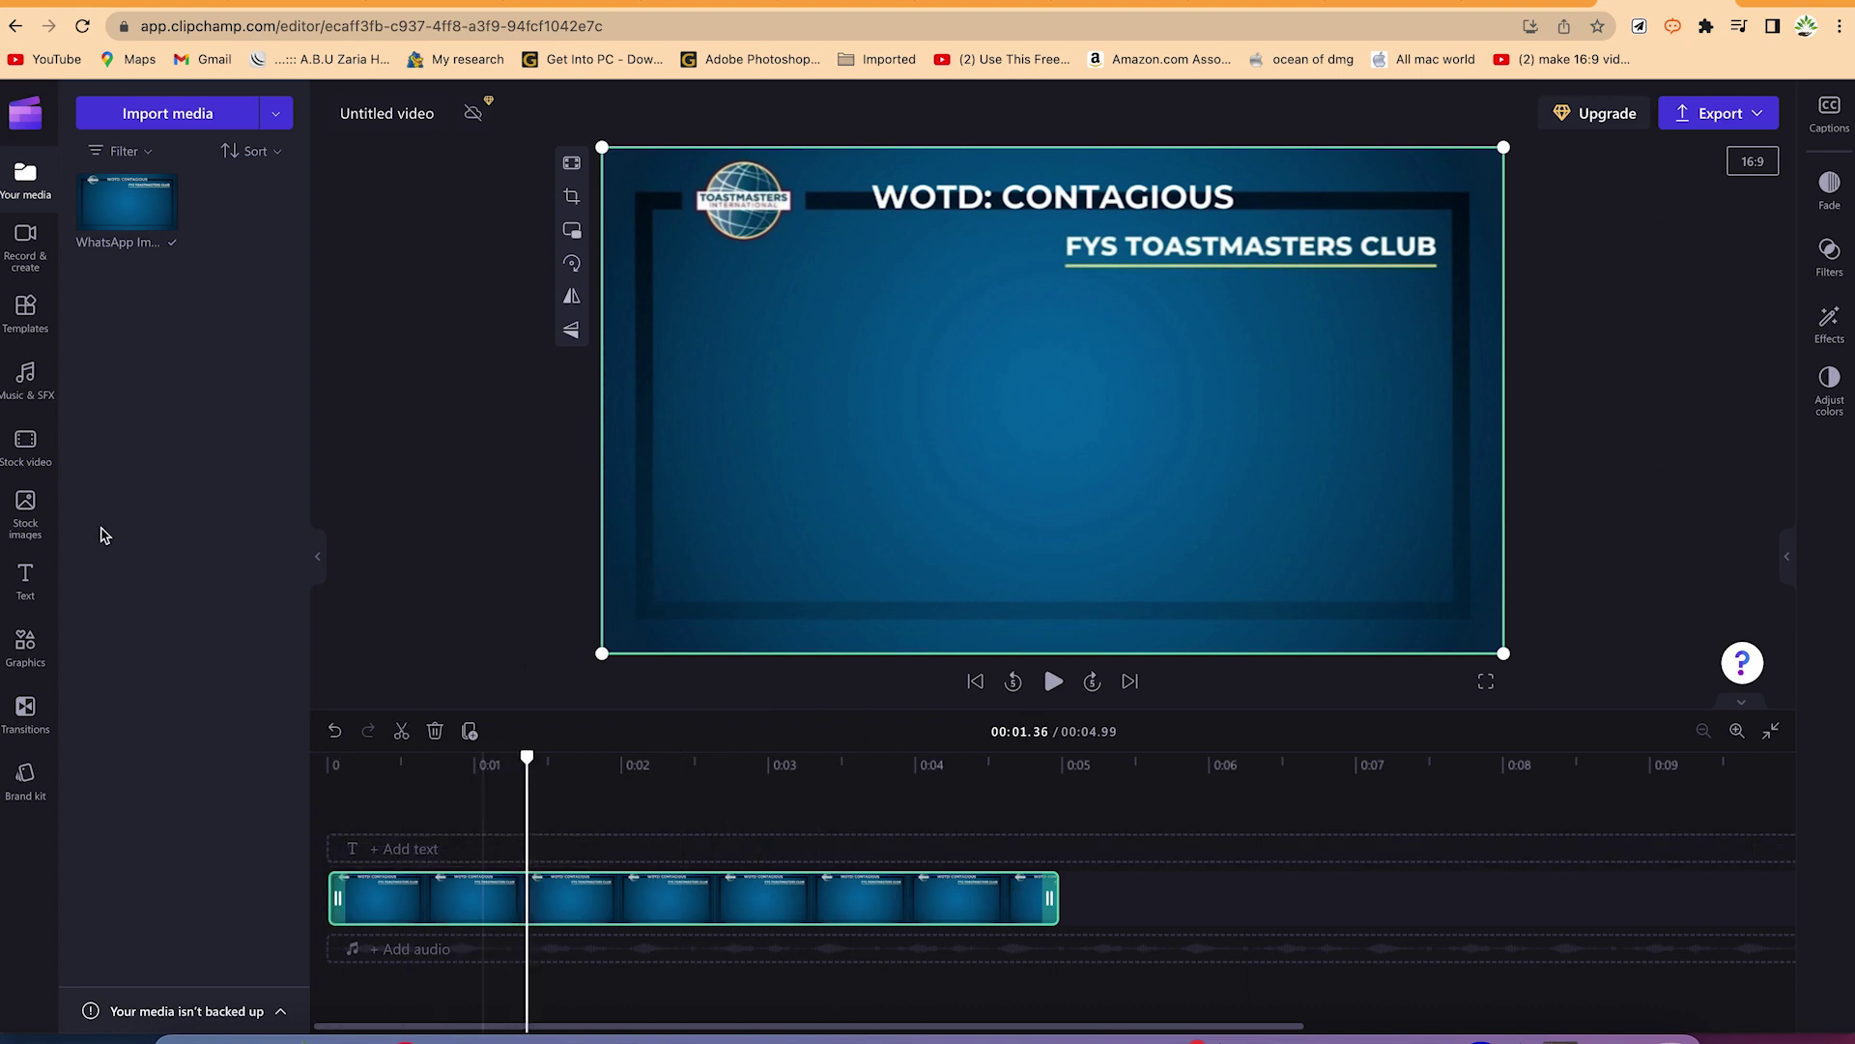
click(21, 587)
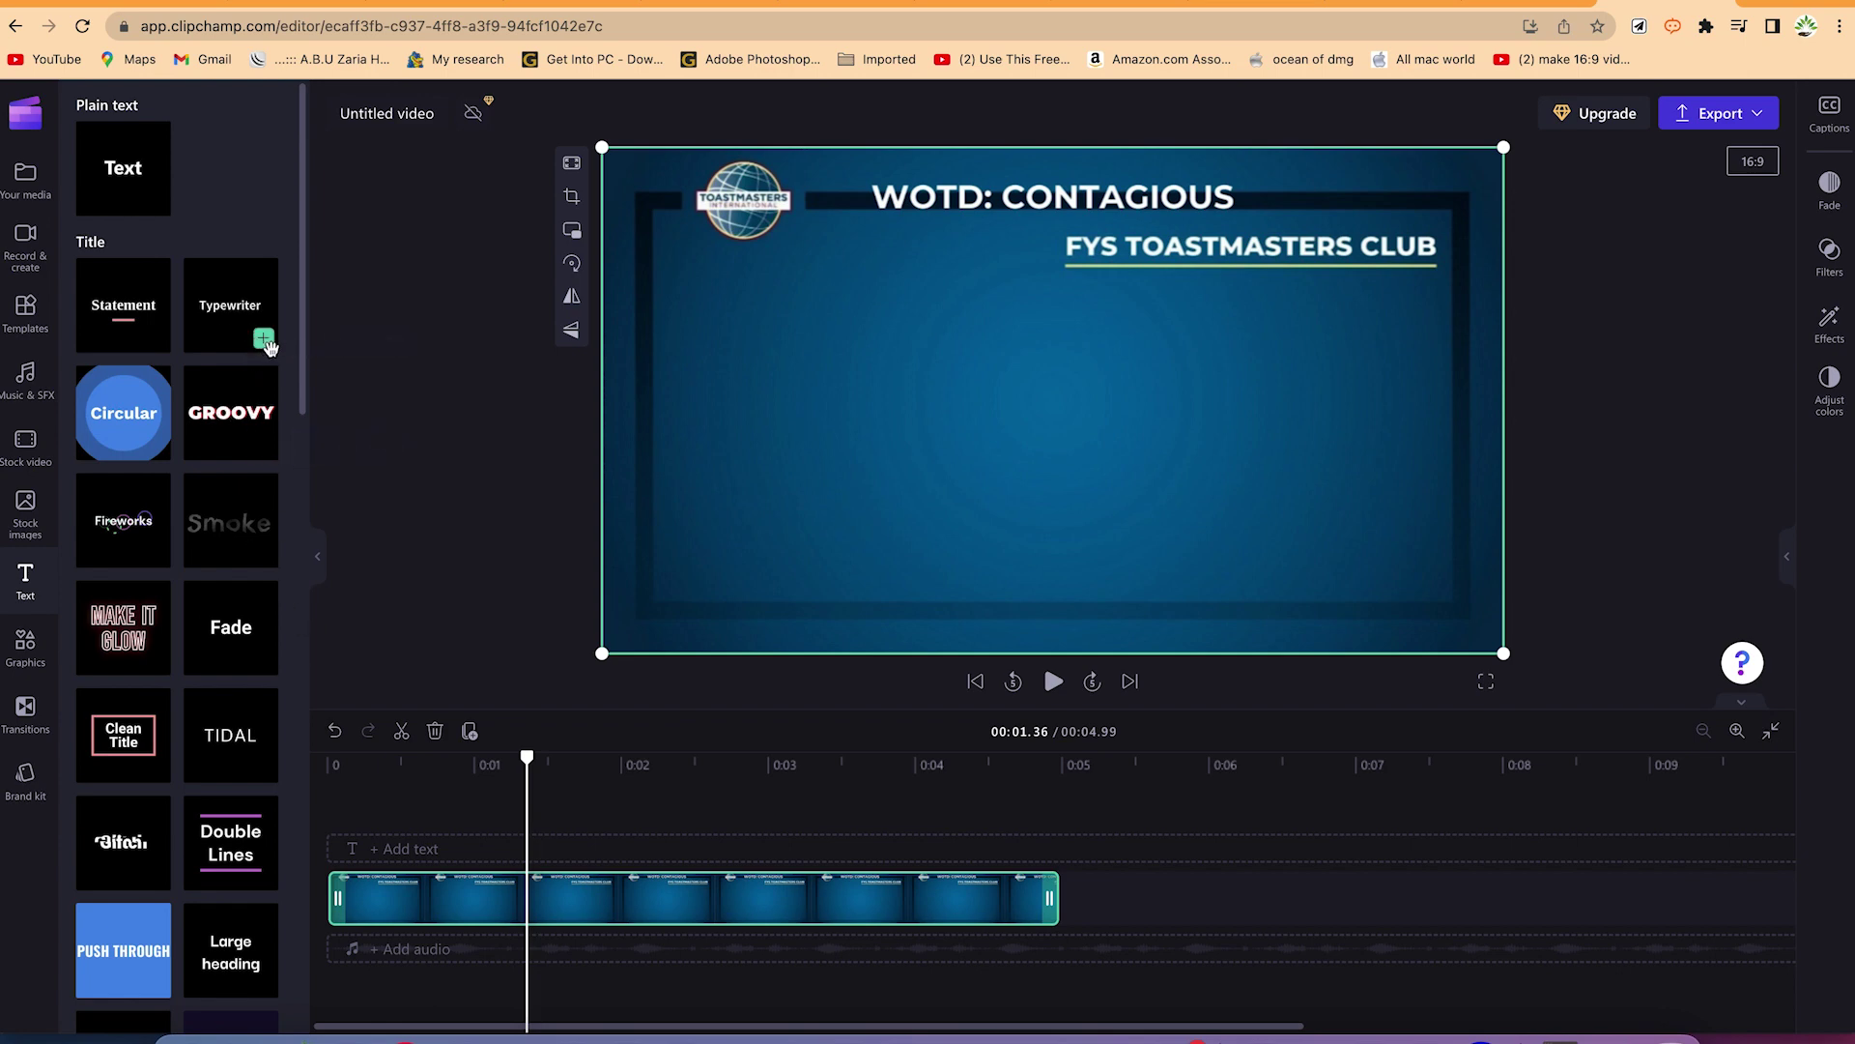
click(264, 348)
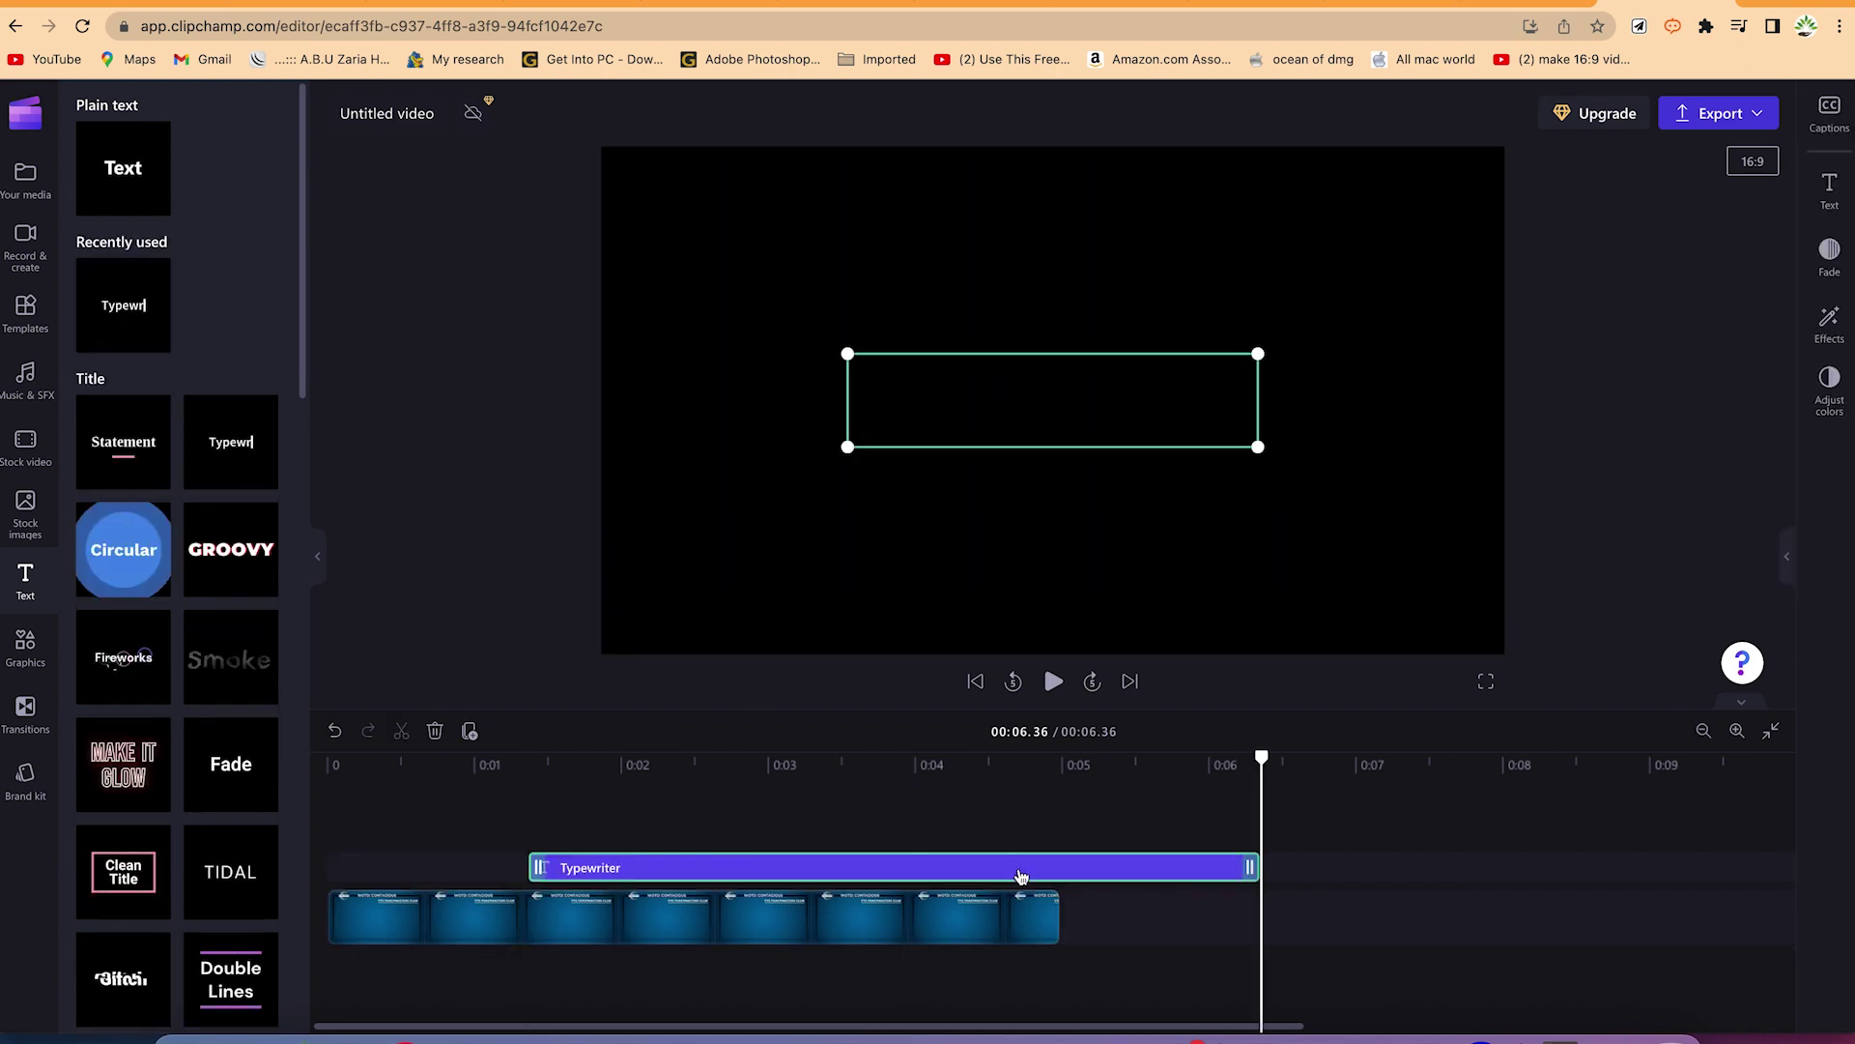
- Move the Typewriter title clip to 0:00 and trim it to end with the image clip
click(1016, 873)
drag(1016, 872, 804, 863)
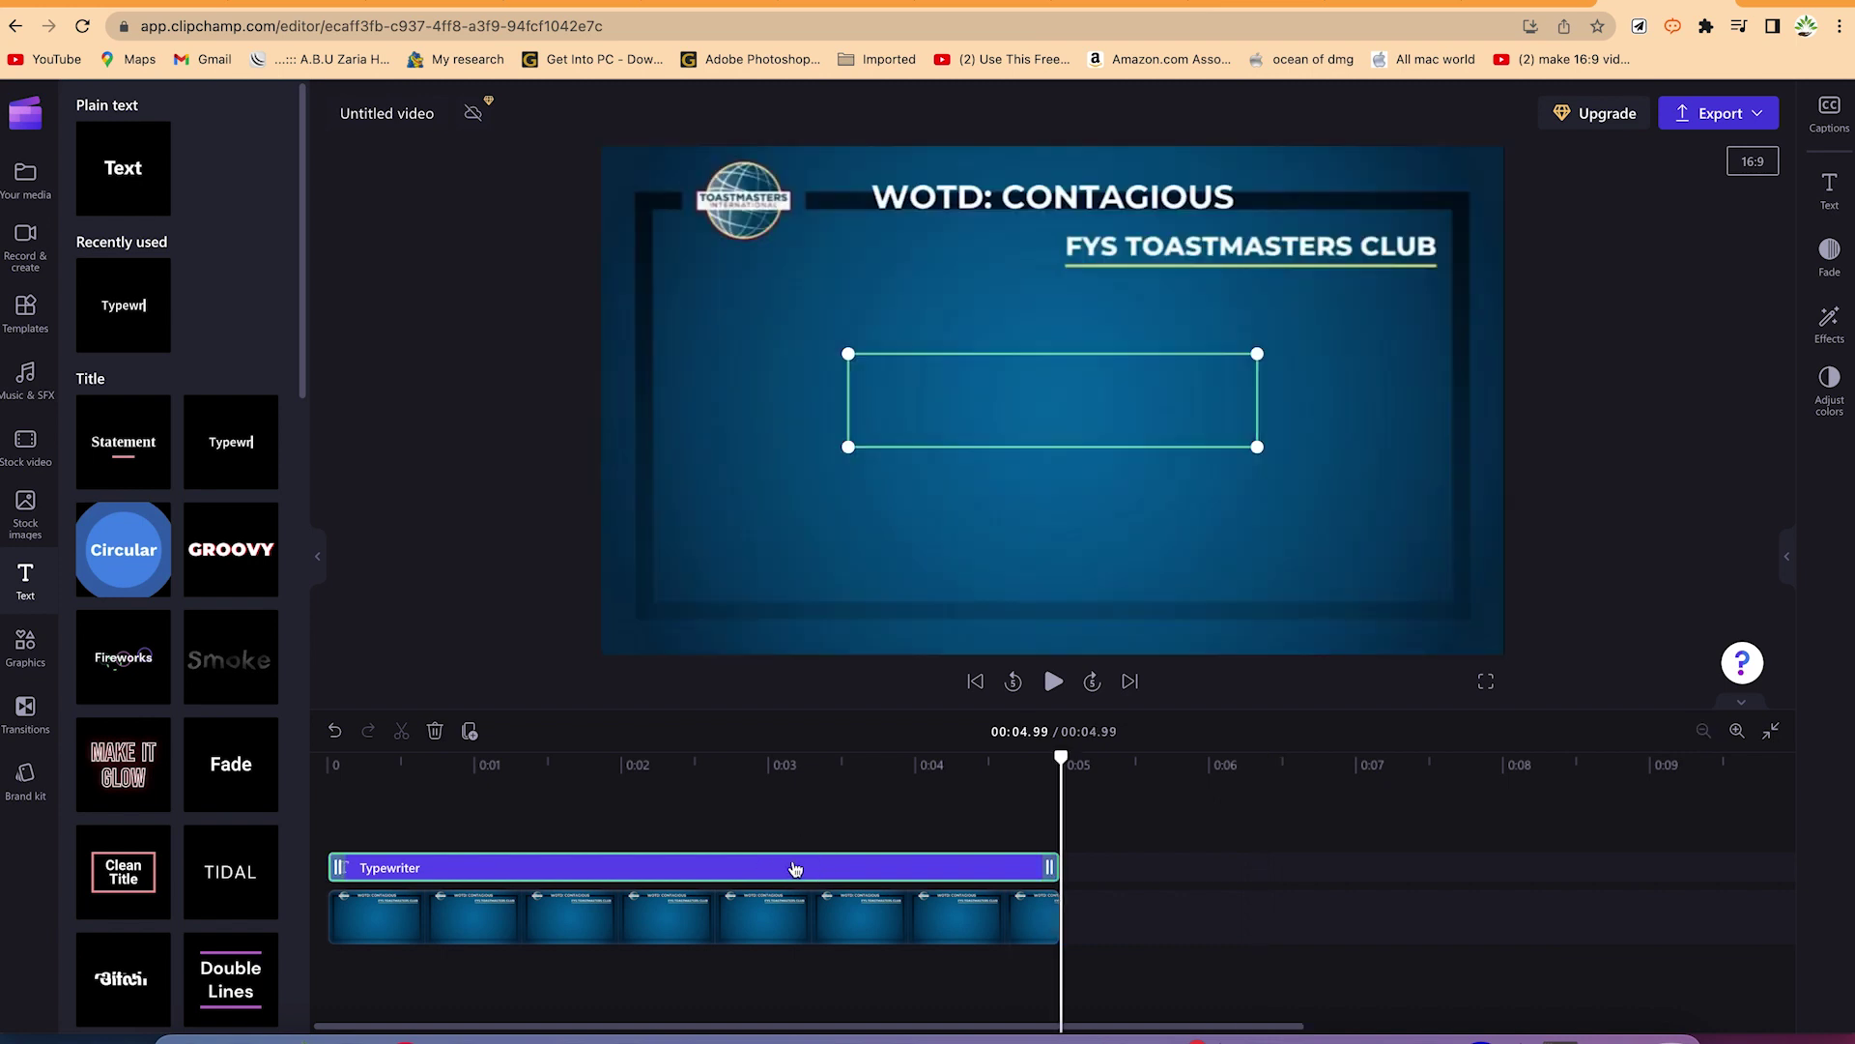
drag(1060, 758, 928, 760)
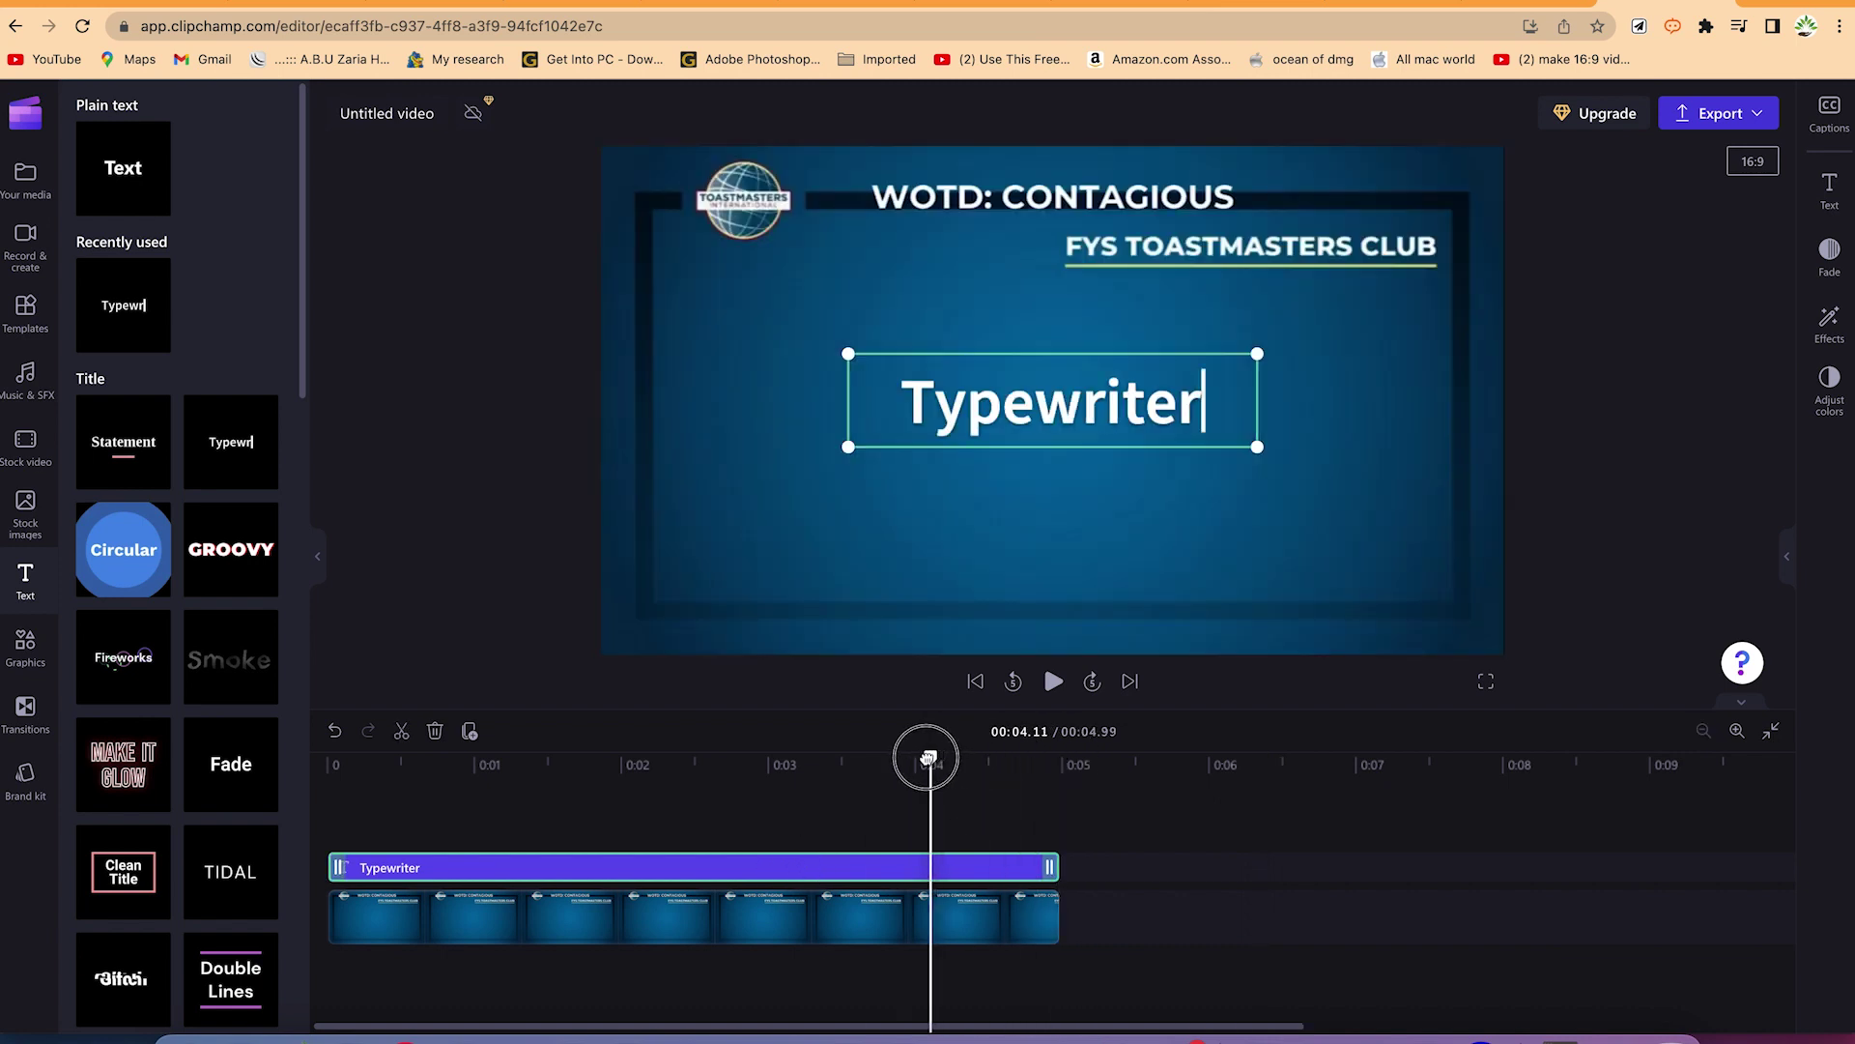
click(971, 913)
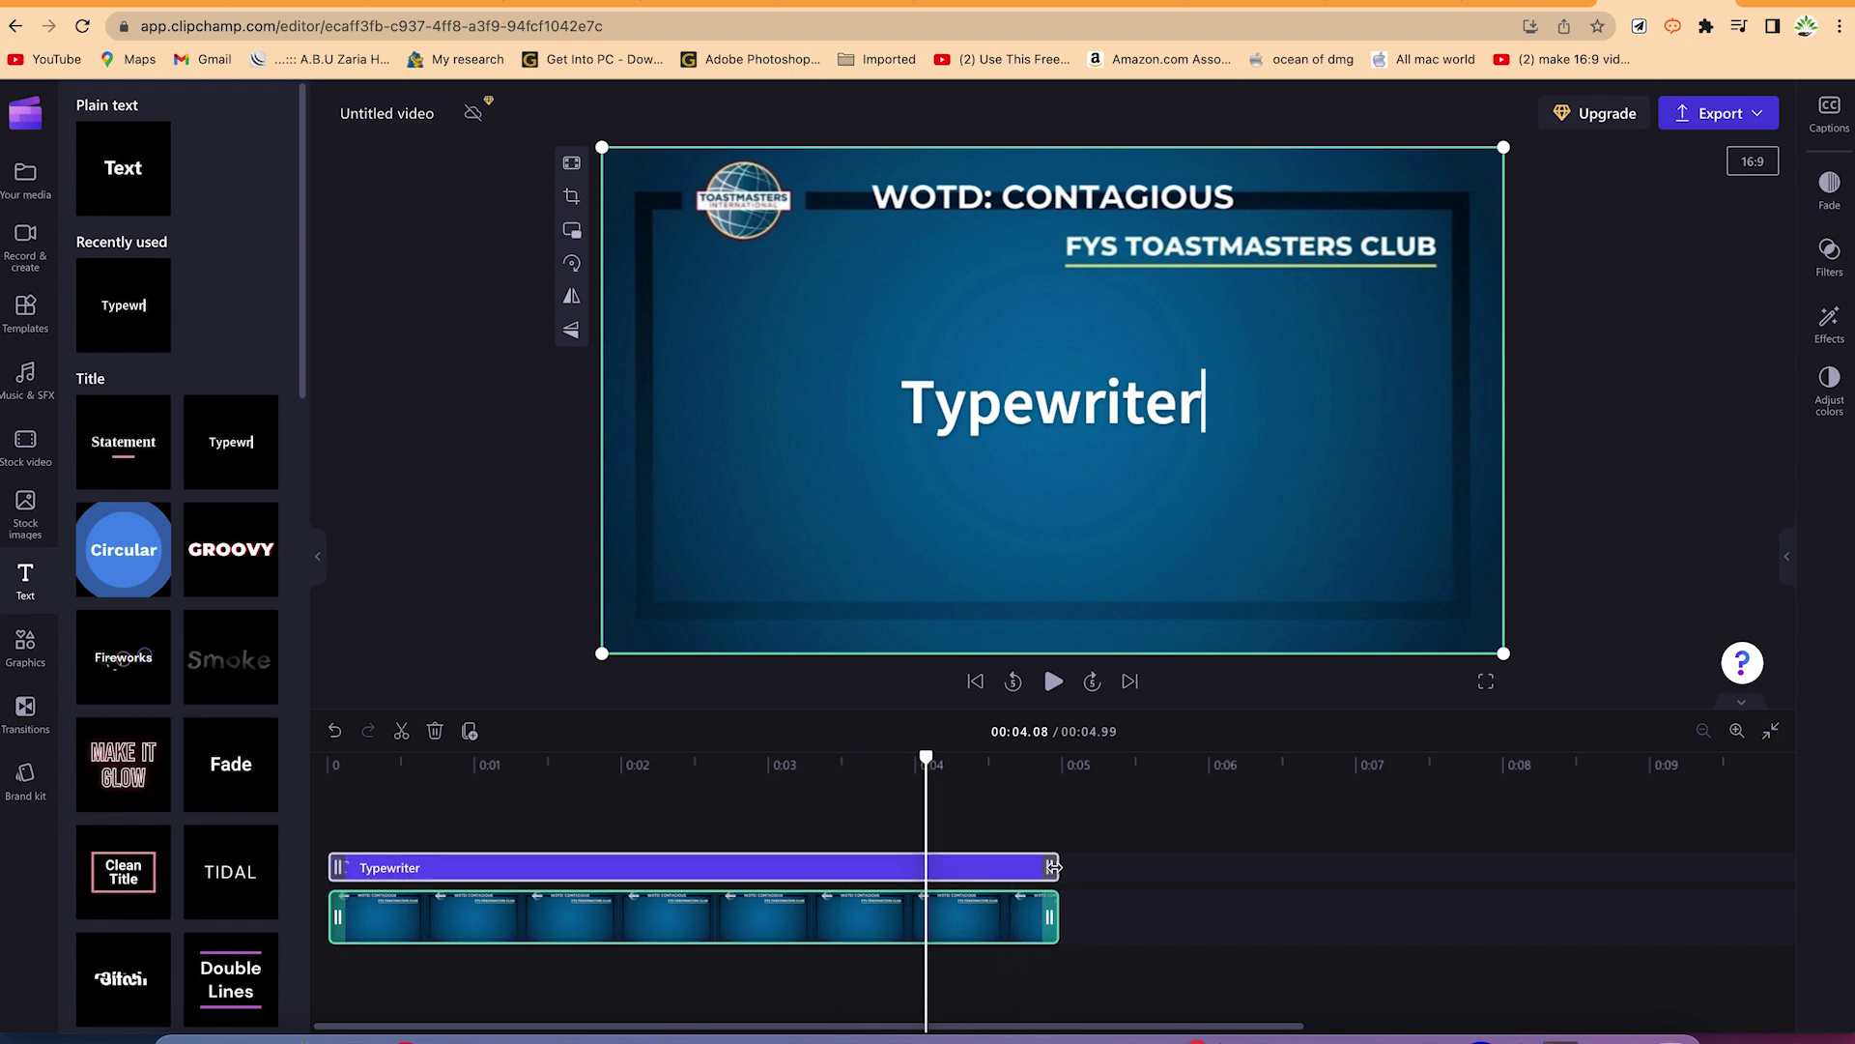
mouse_move(1053, 868)
mouse_down()
mouse_move(870, 870)
mouse_move(1049, 873)
mouse_up()
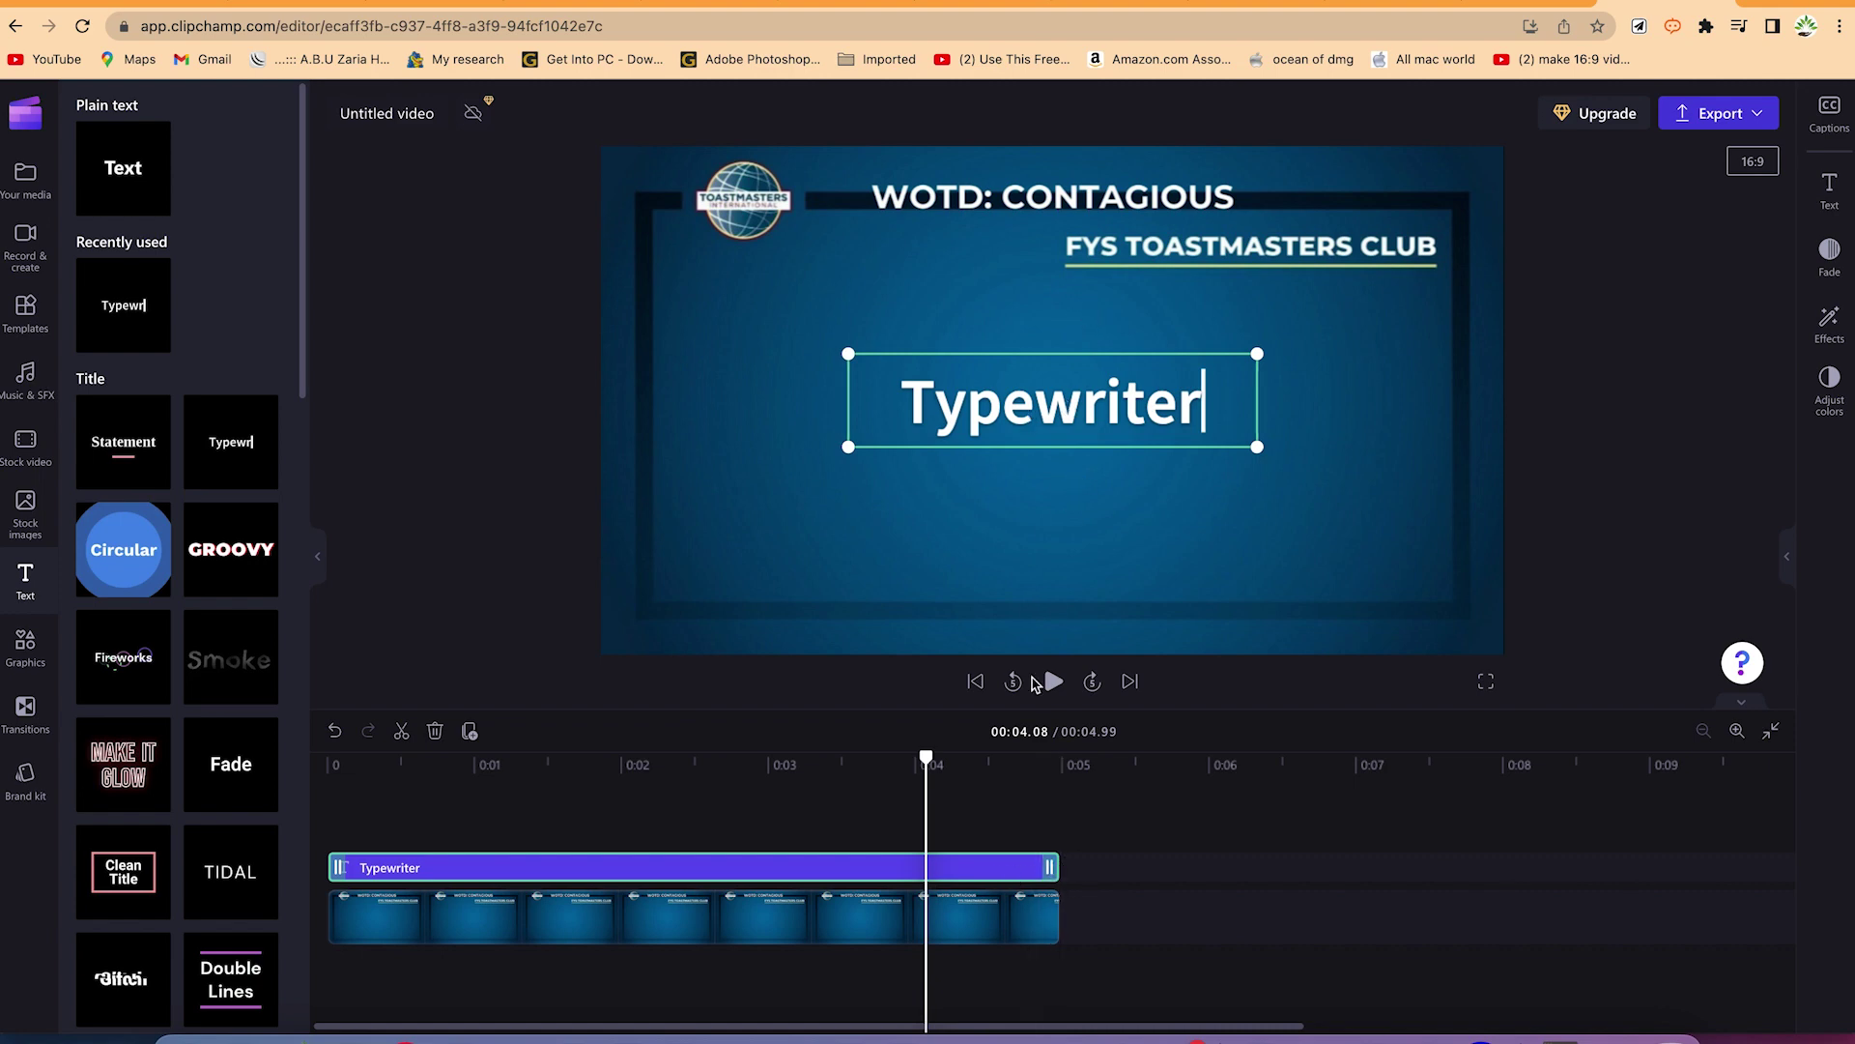
click(1209, 845)
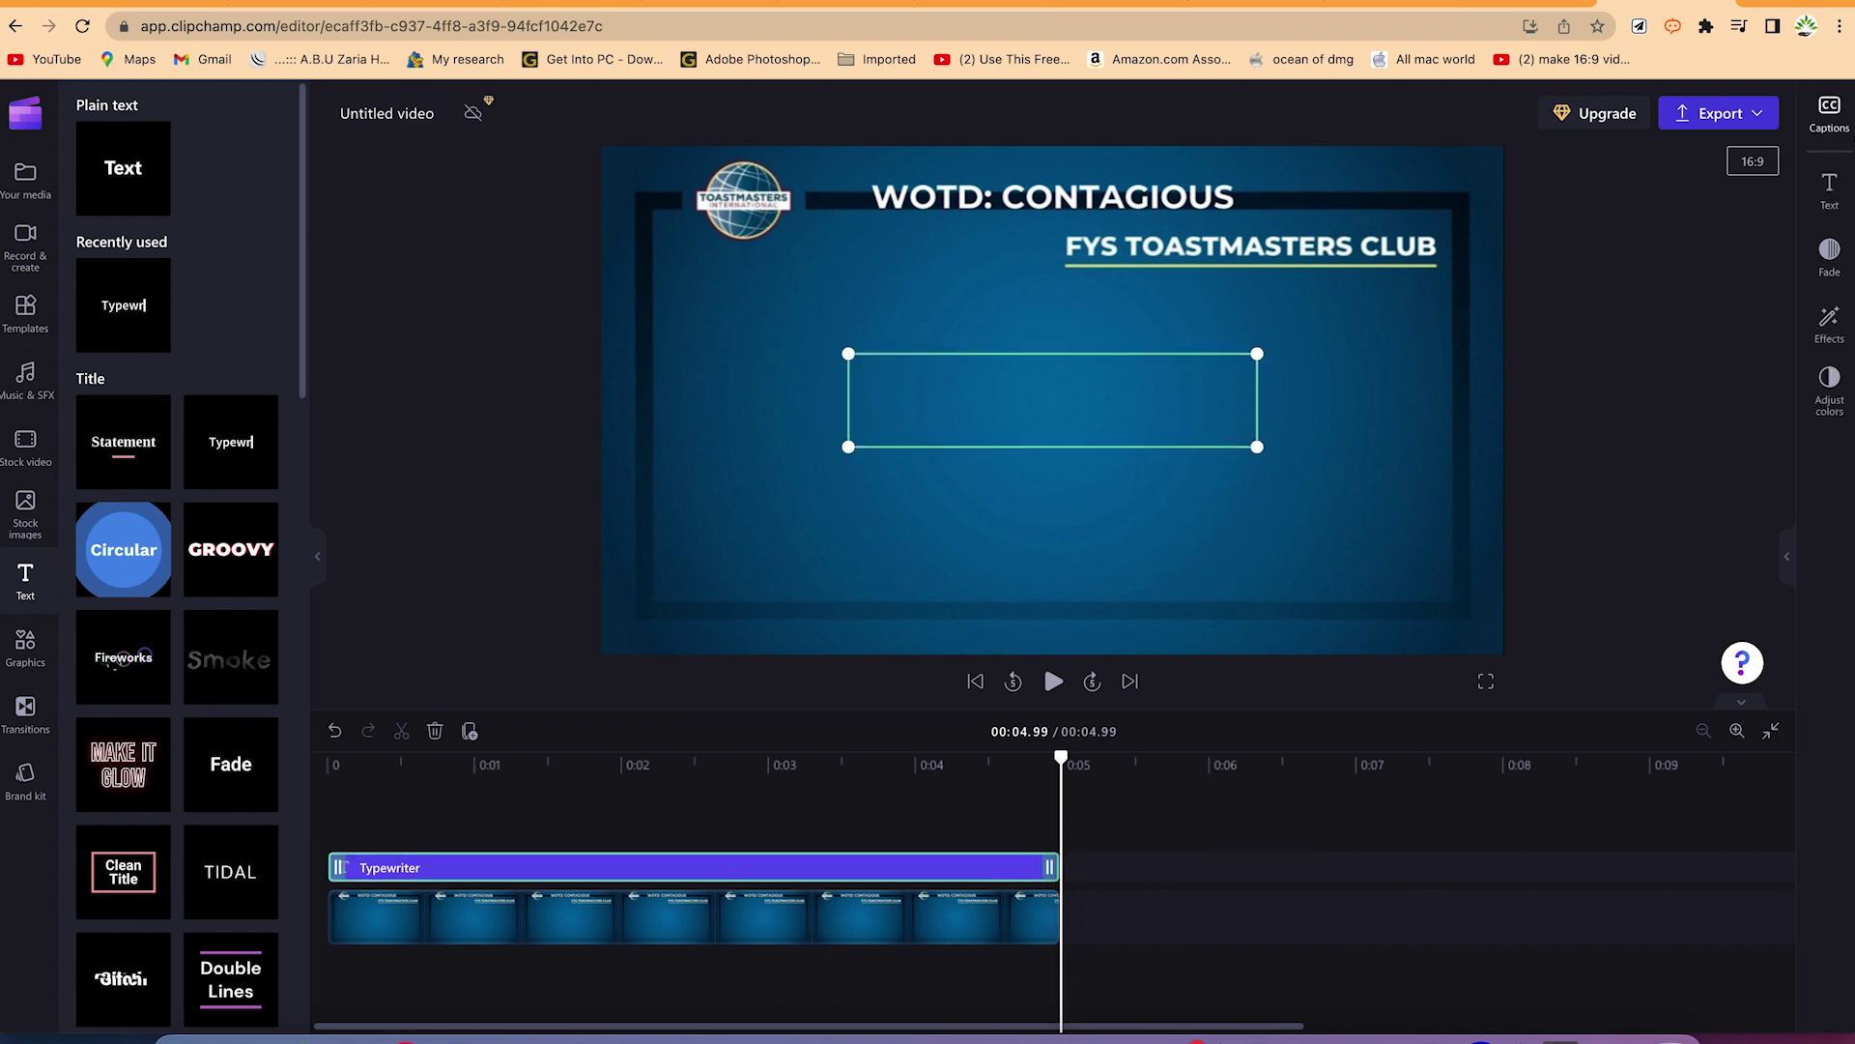
- Replace the title text with 'Welcome to my channel' and preview it from the start
click(1832, 194)
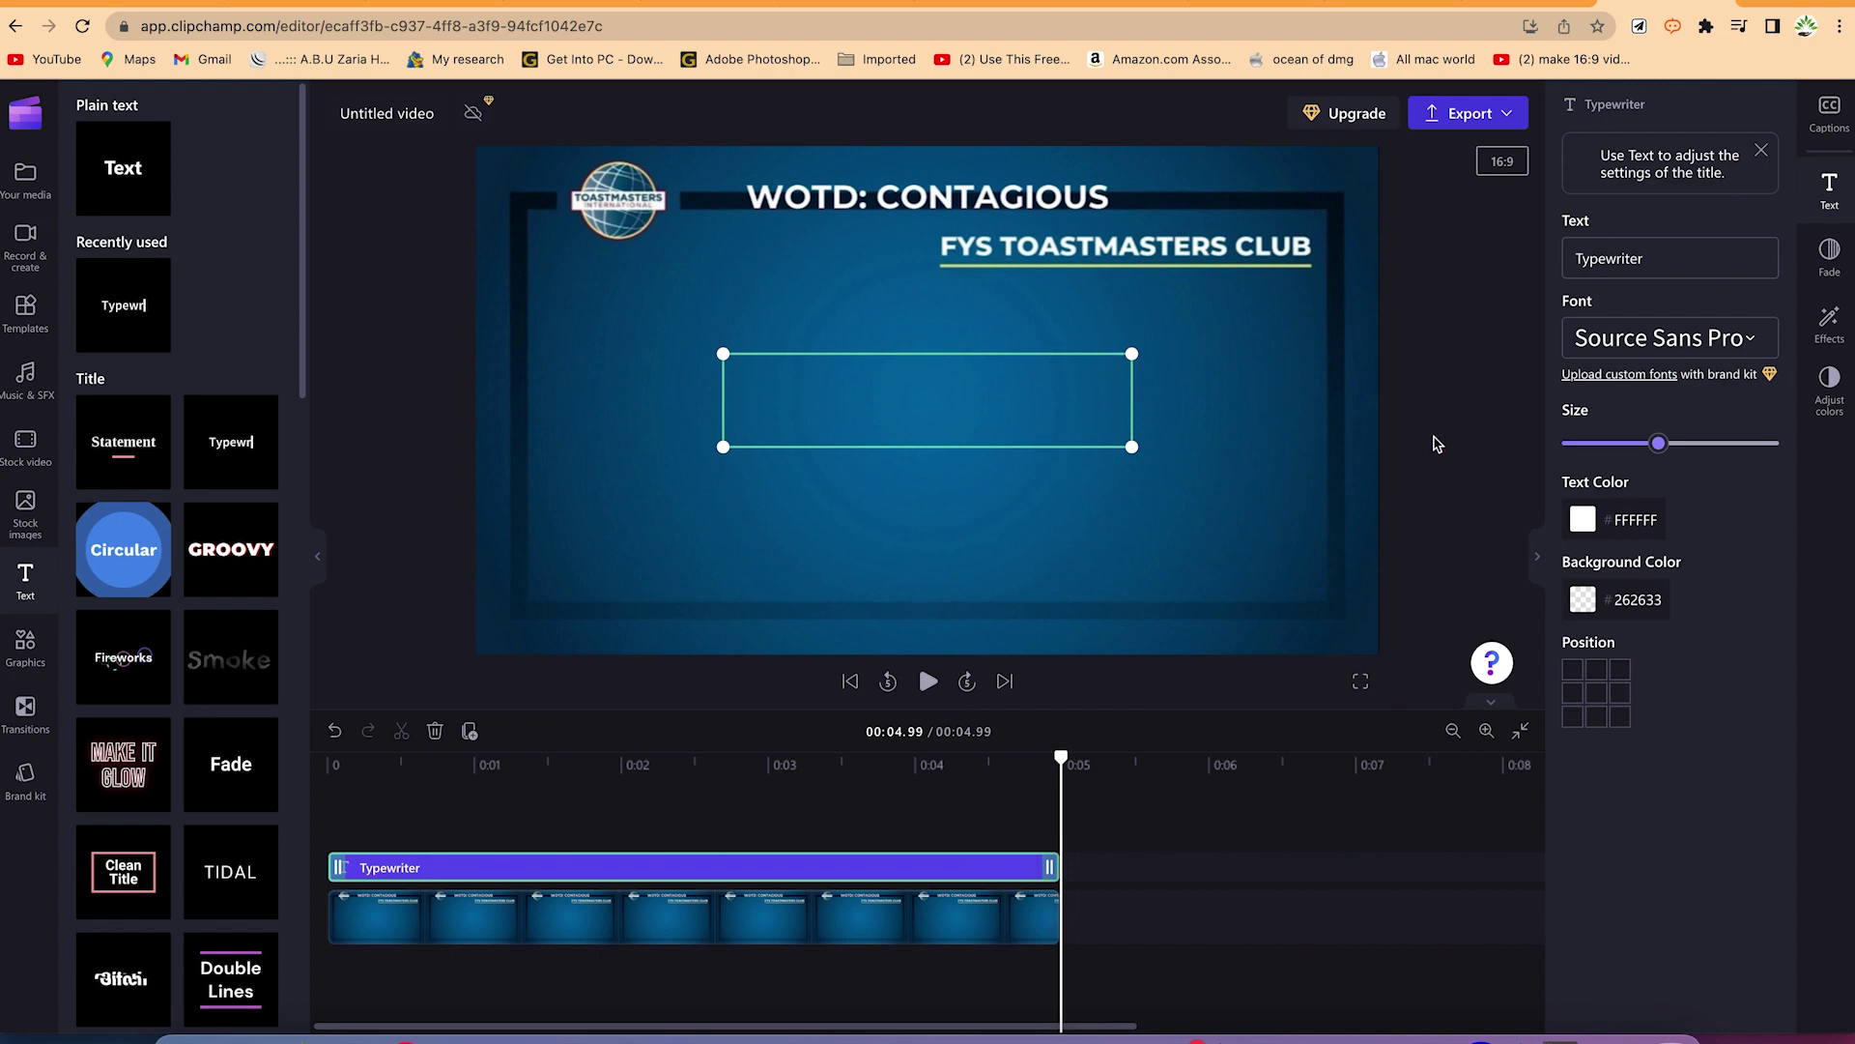
click(1654, 263)
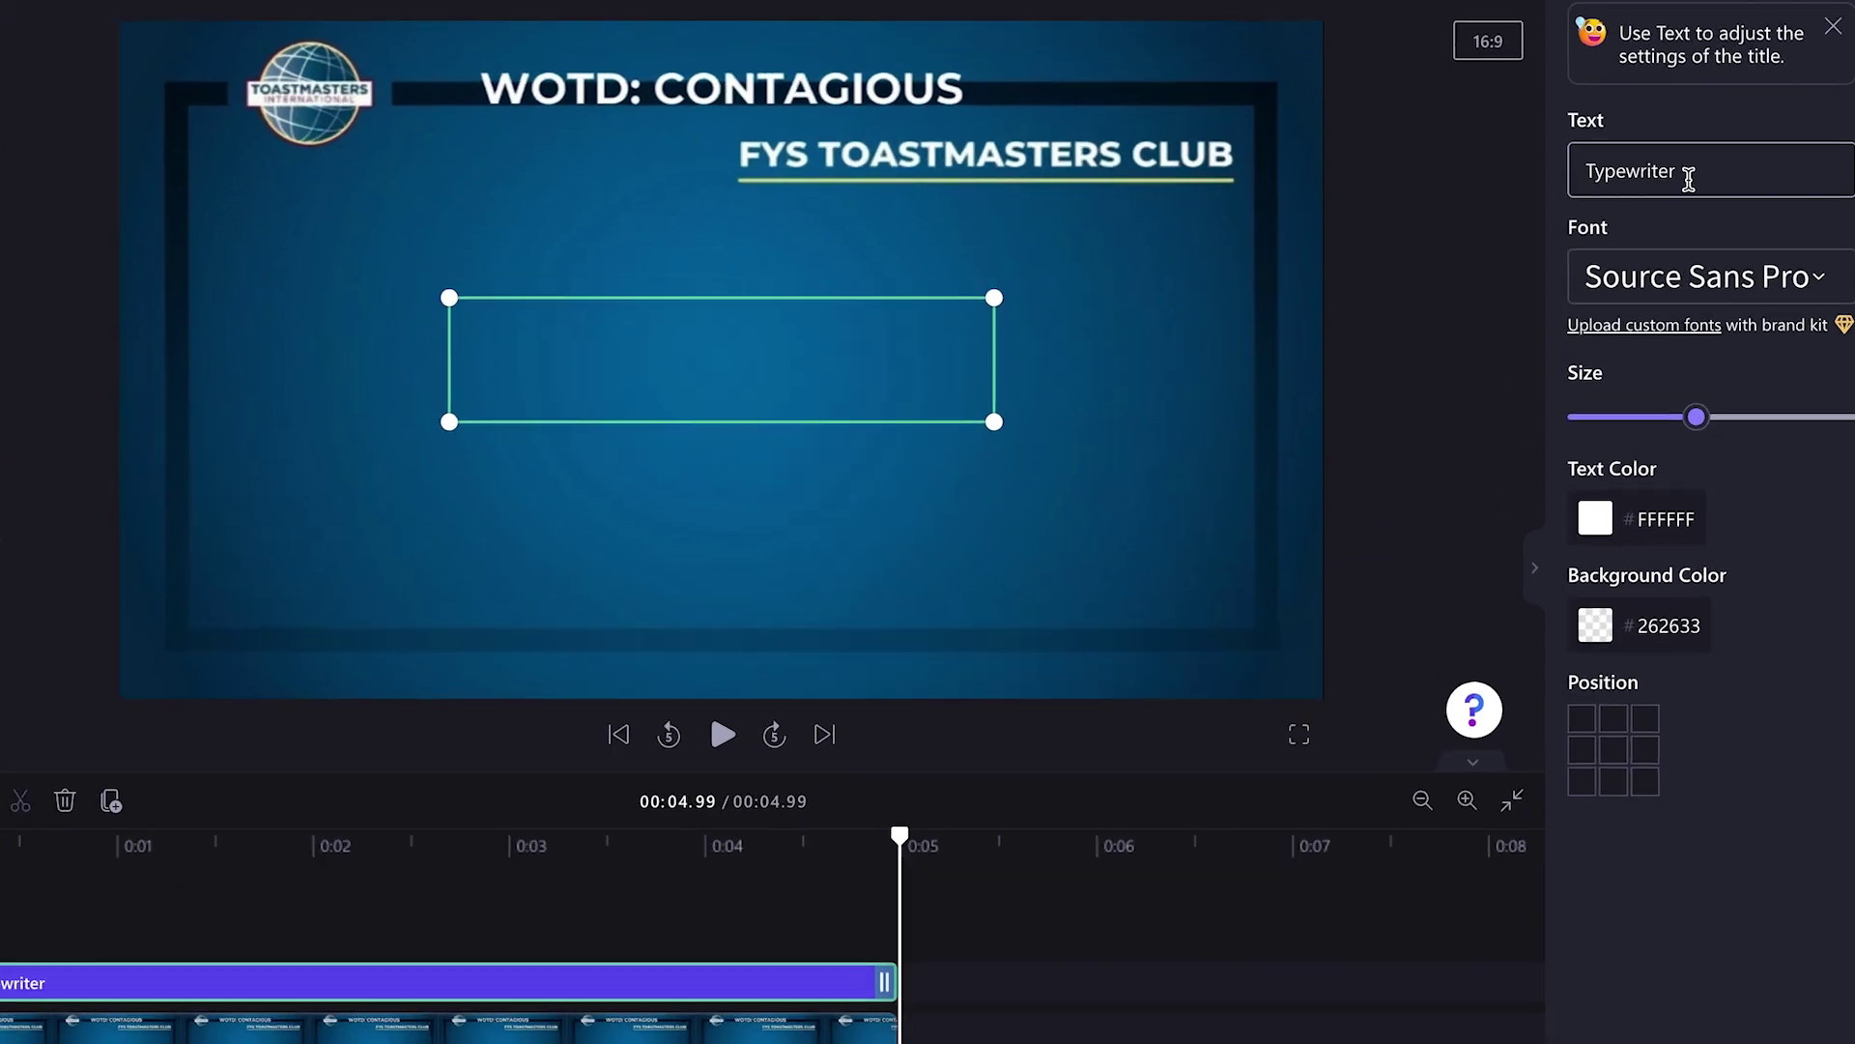
click(1653, 265)
drag(1689, 179, 1489, 186)
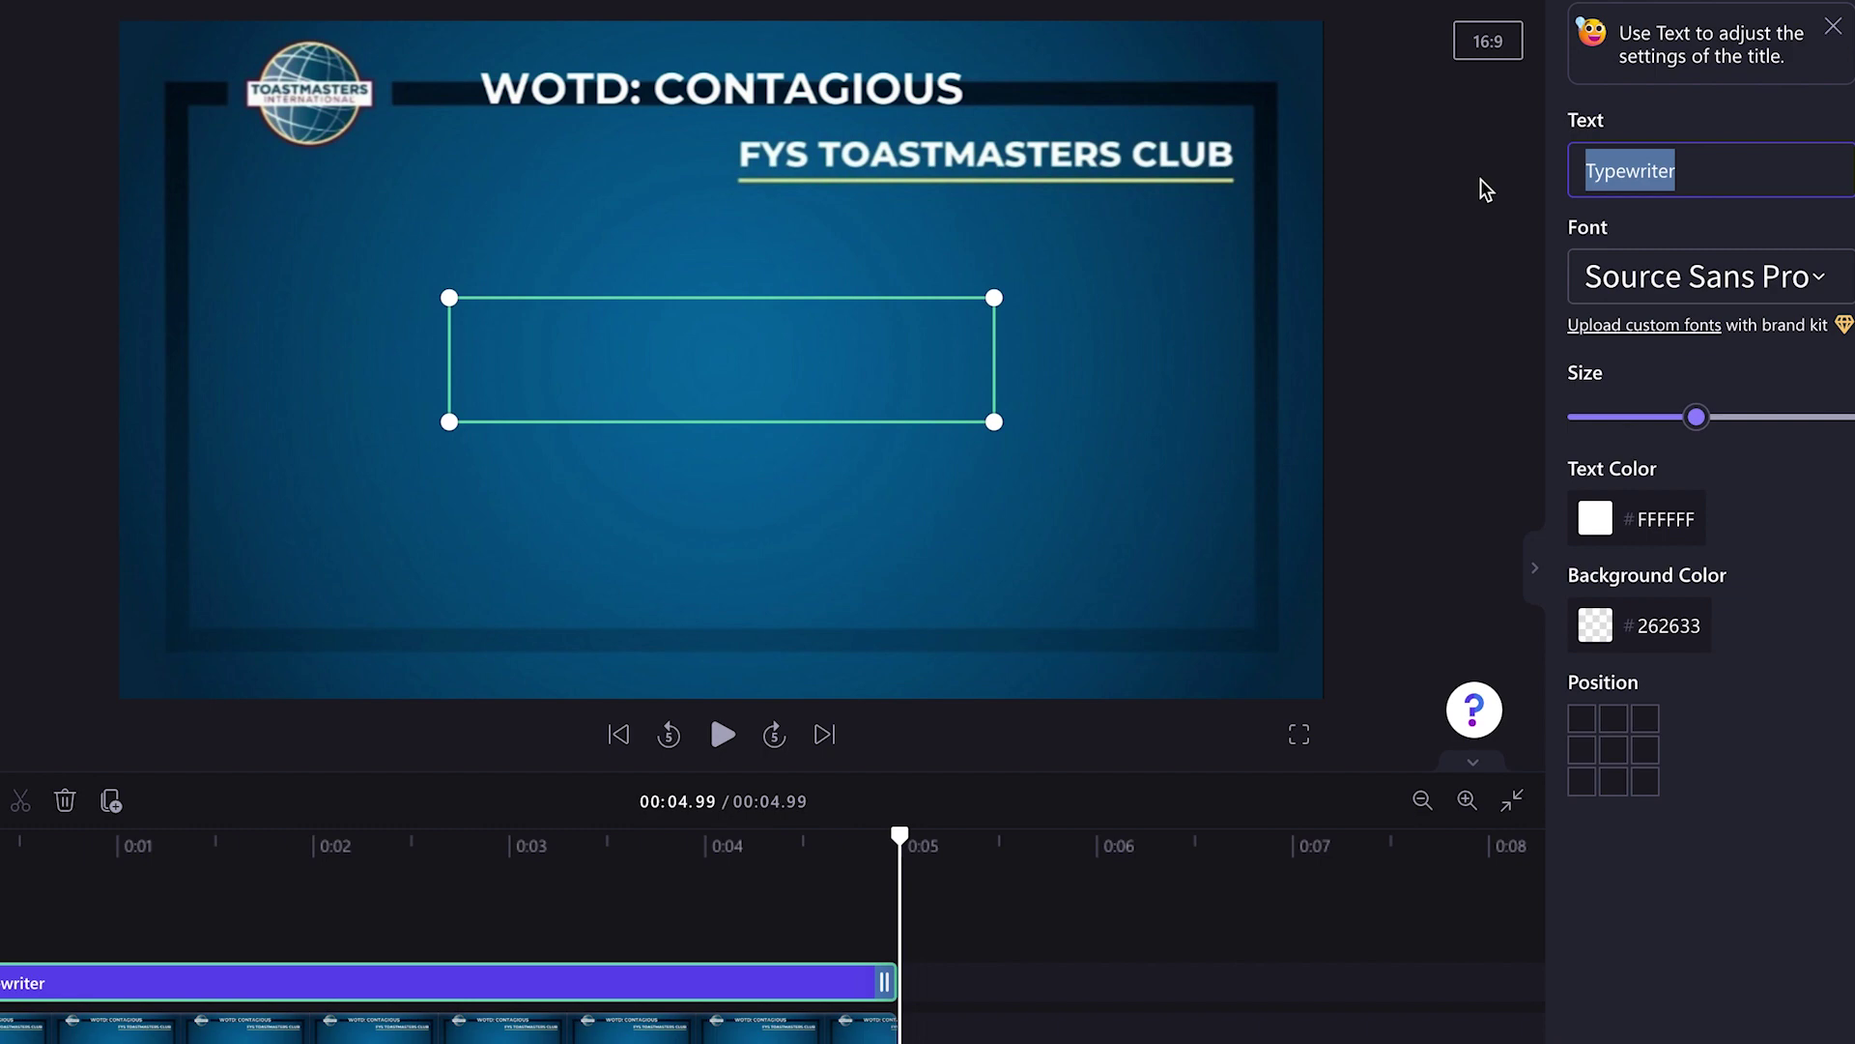
text(Welcome )
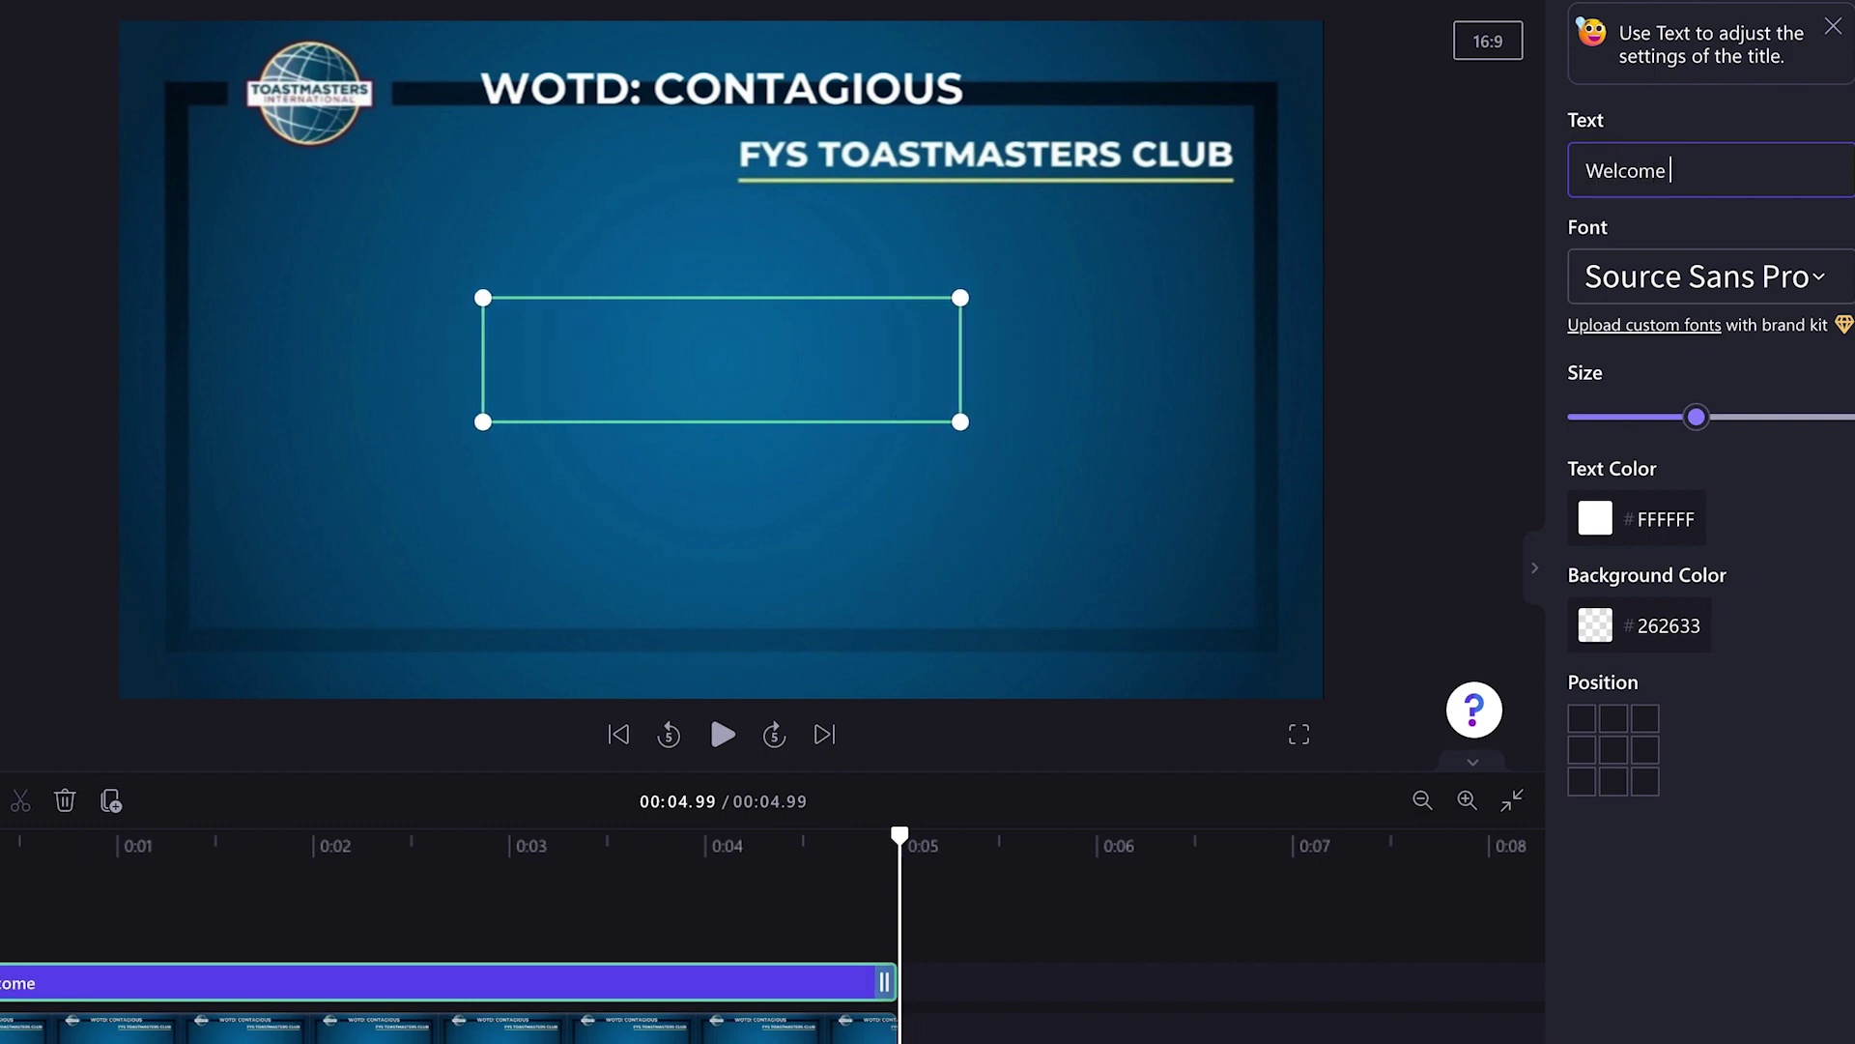
text(to my chann)
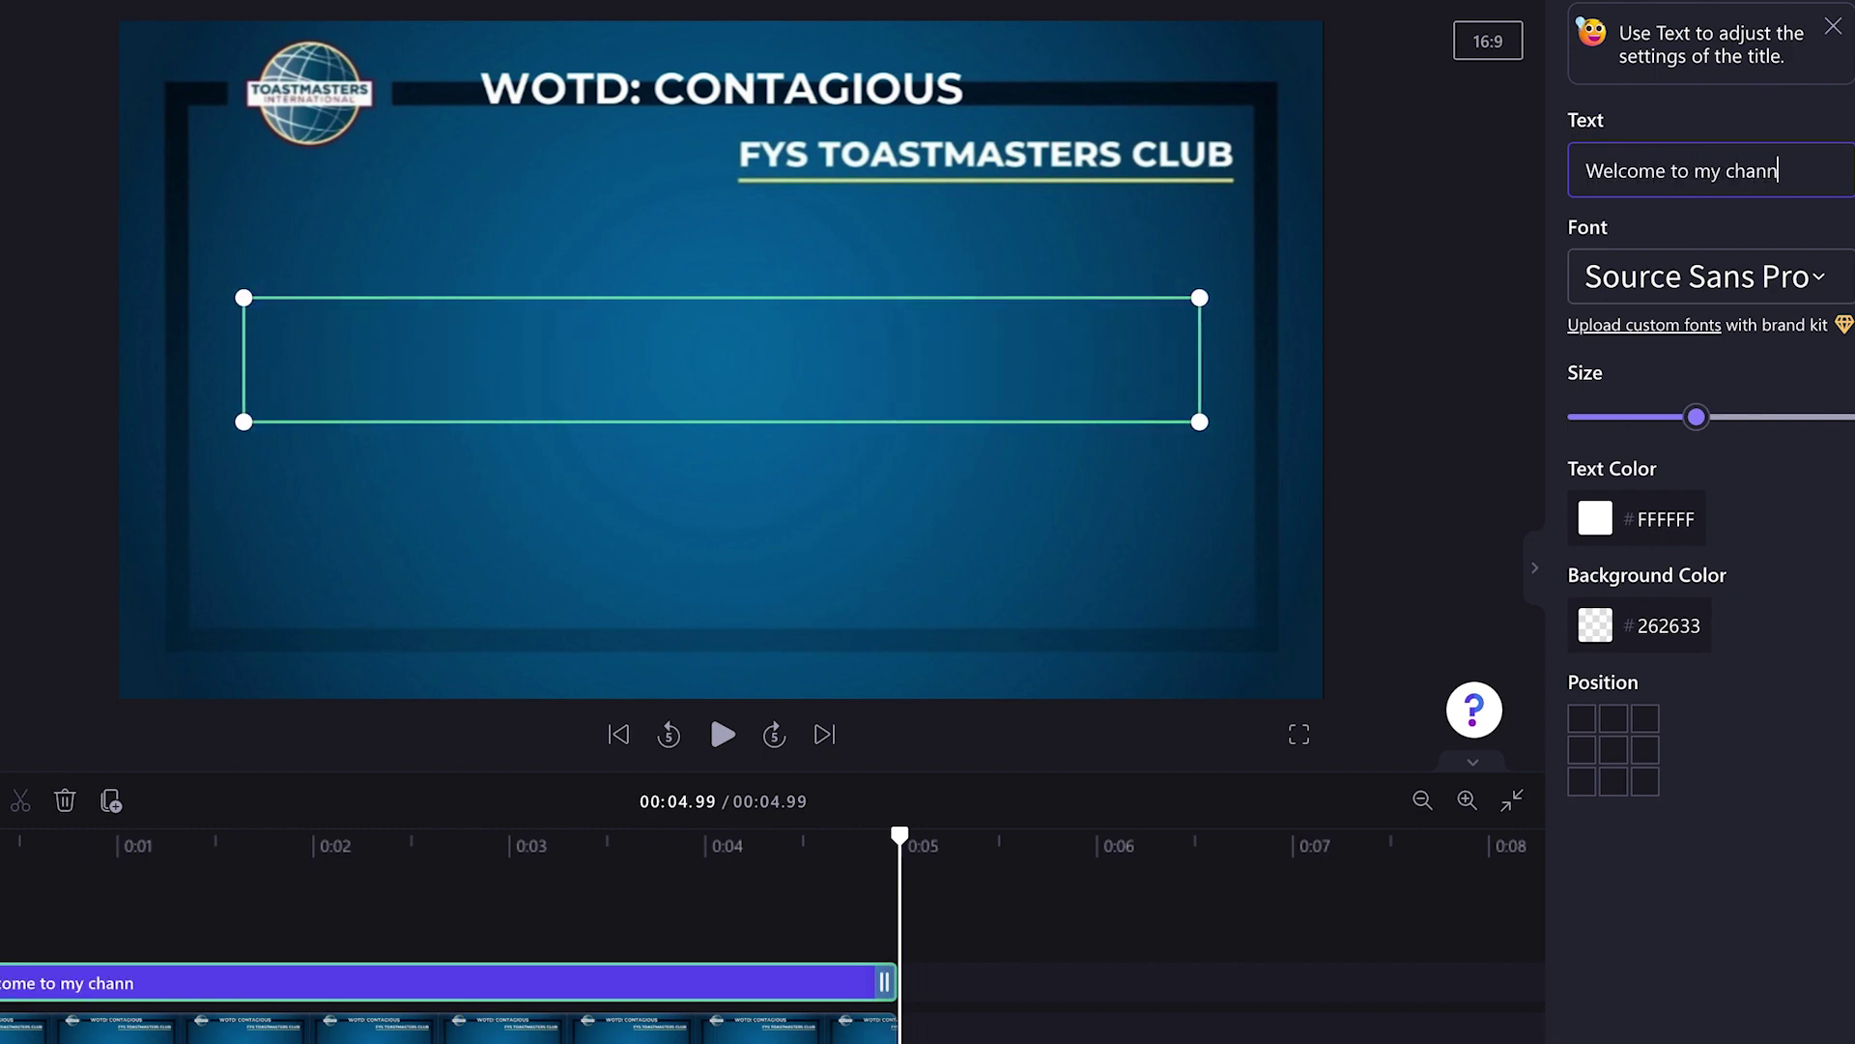
text(el)
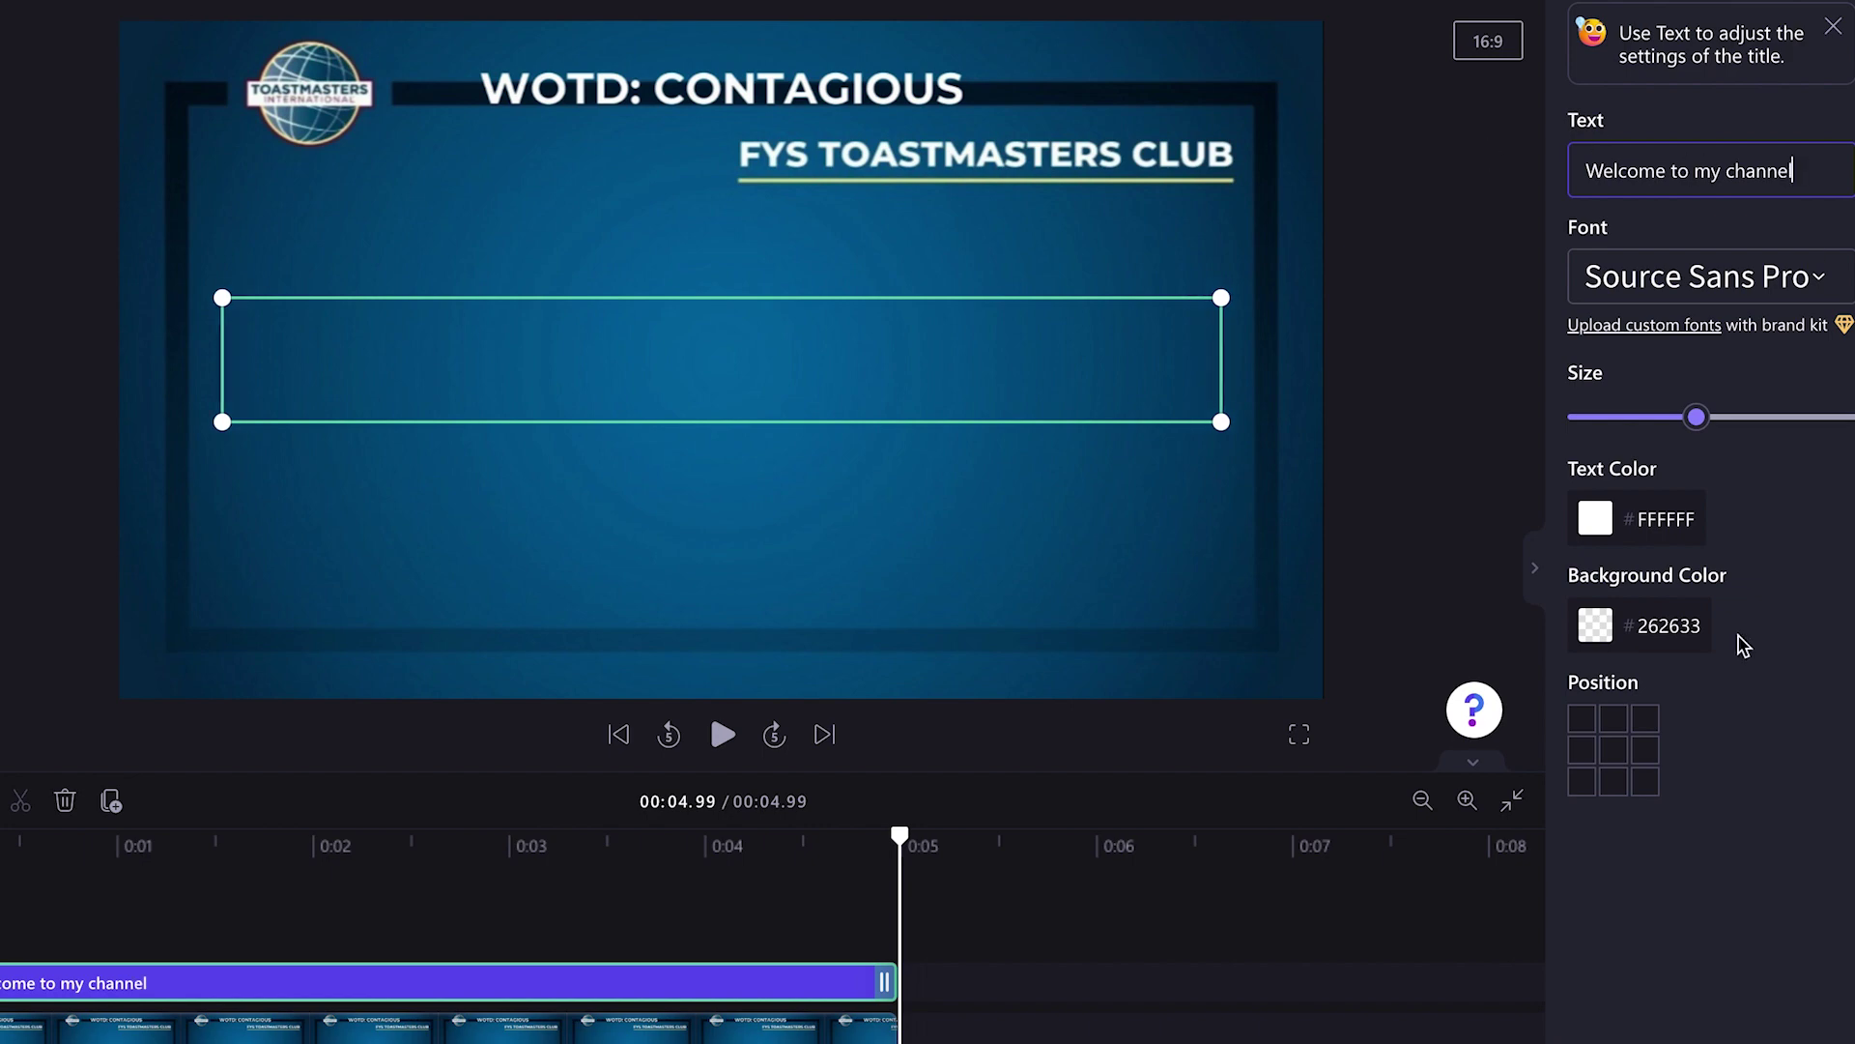
drag(902, 835, 458, 798)
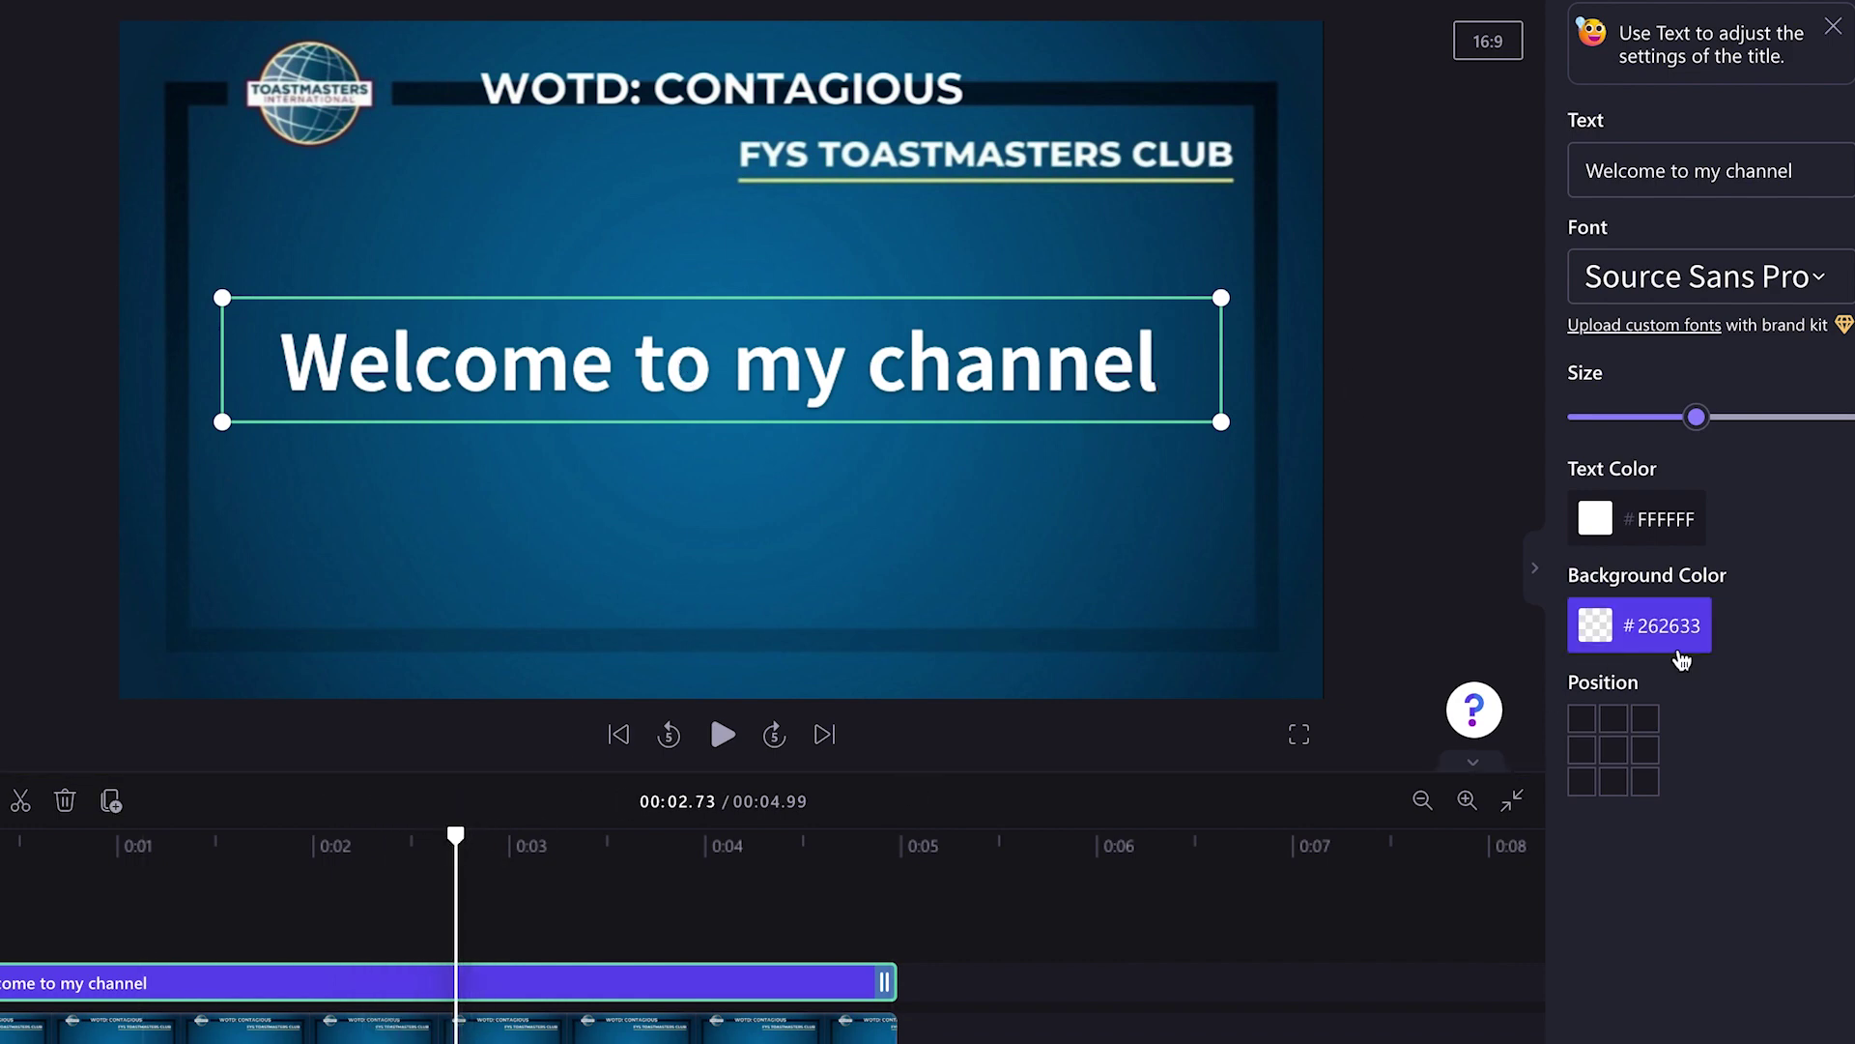
- Browse the font list and keep the title in Source Sans Pro
click(1745, 278)
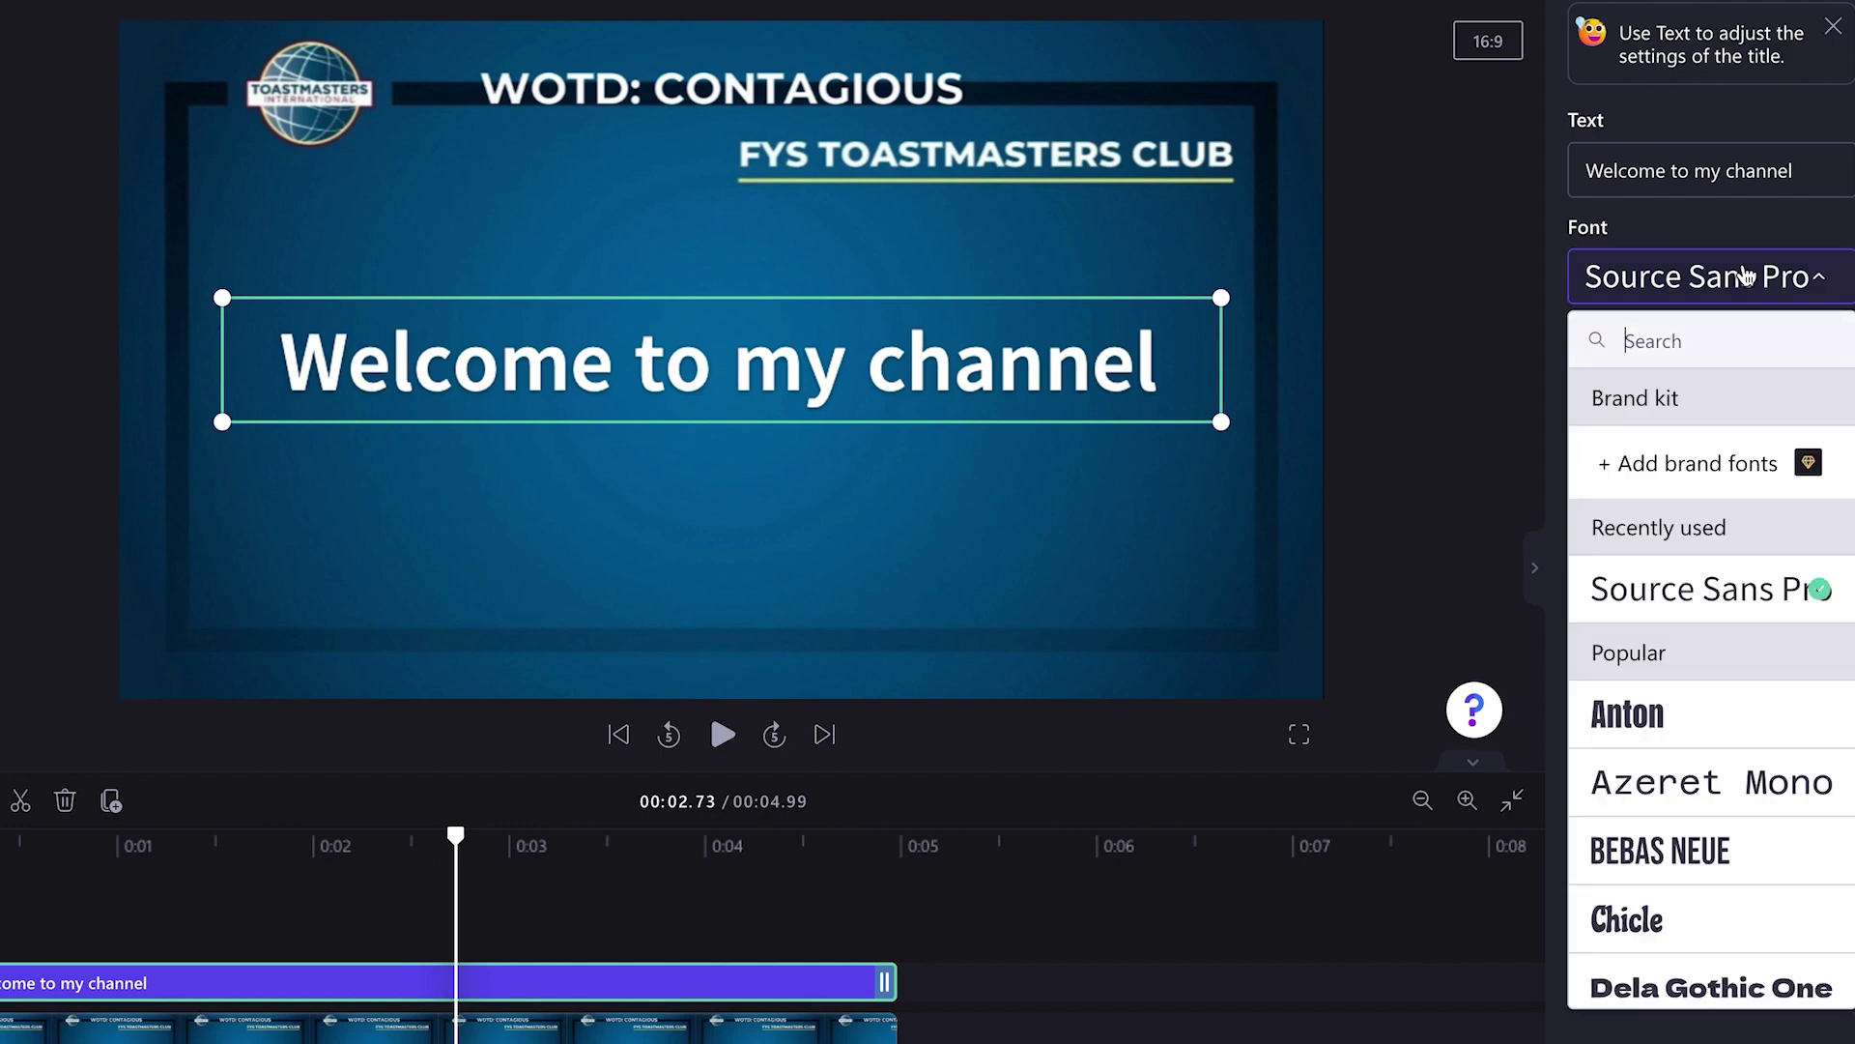
scroll(1733, 814, down, 5)
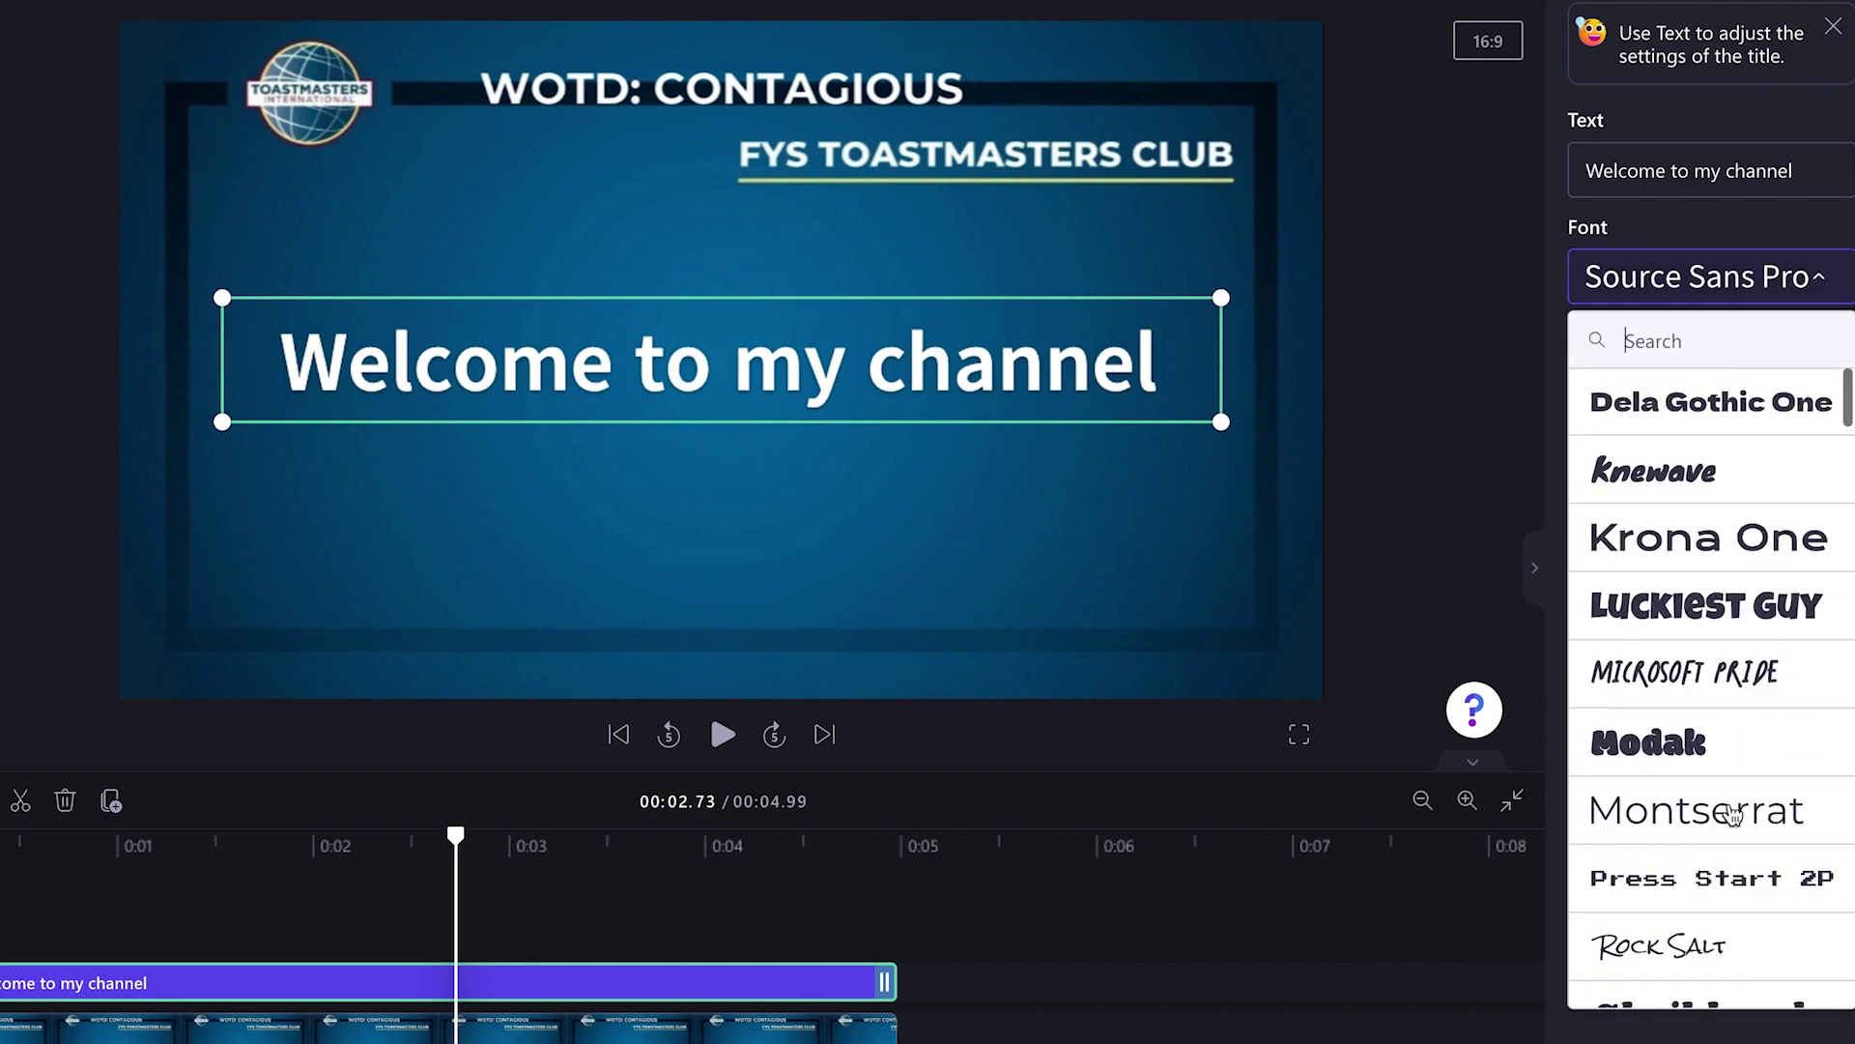
scroll(1733, 814, down, 3)
scroll(1733, 814, up, 10)
scroll(1732, 815, down, 2)
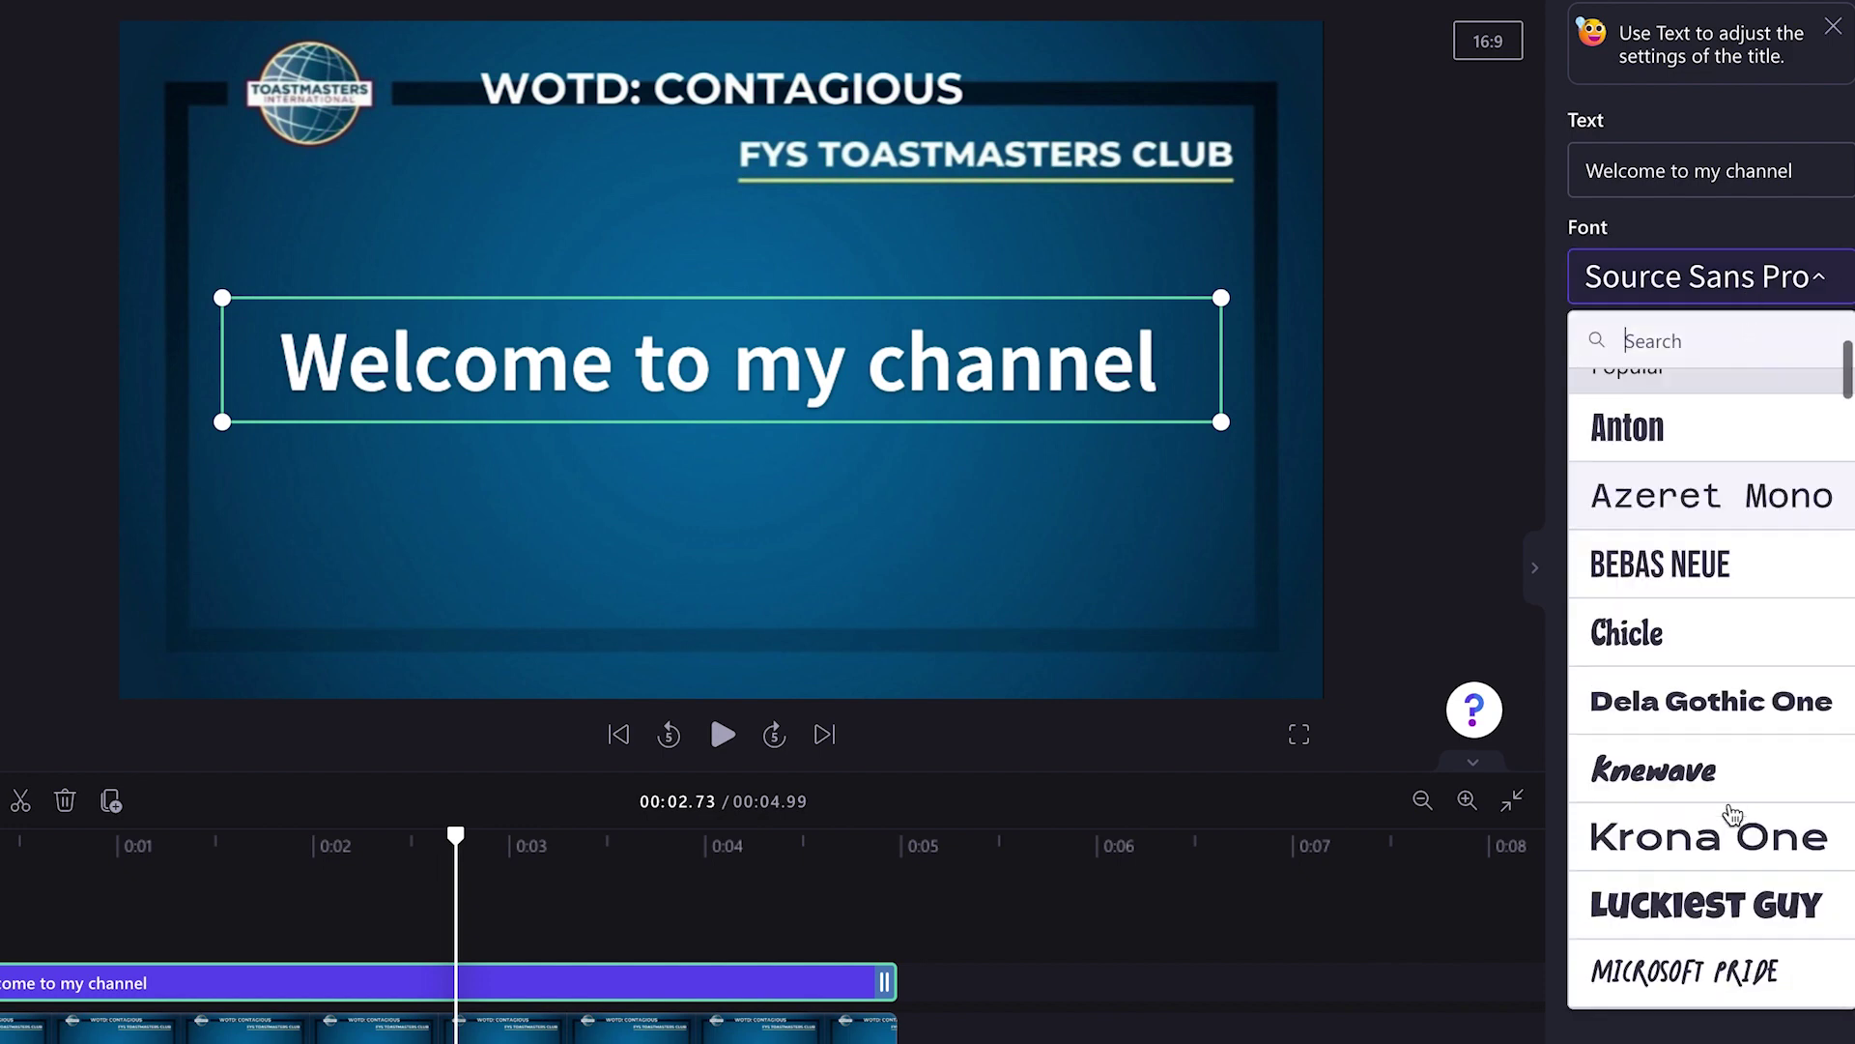
scroll(1733, 815, down, 5)
click(1433, 484)
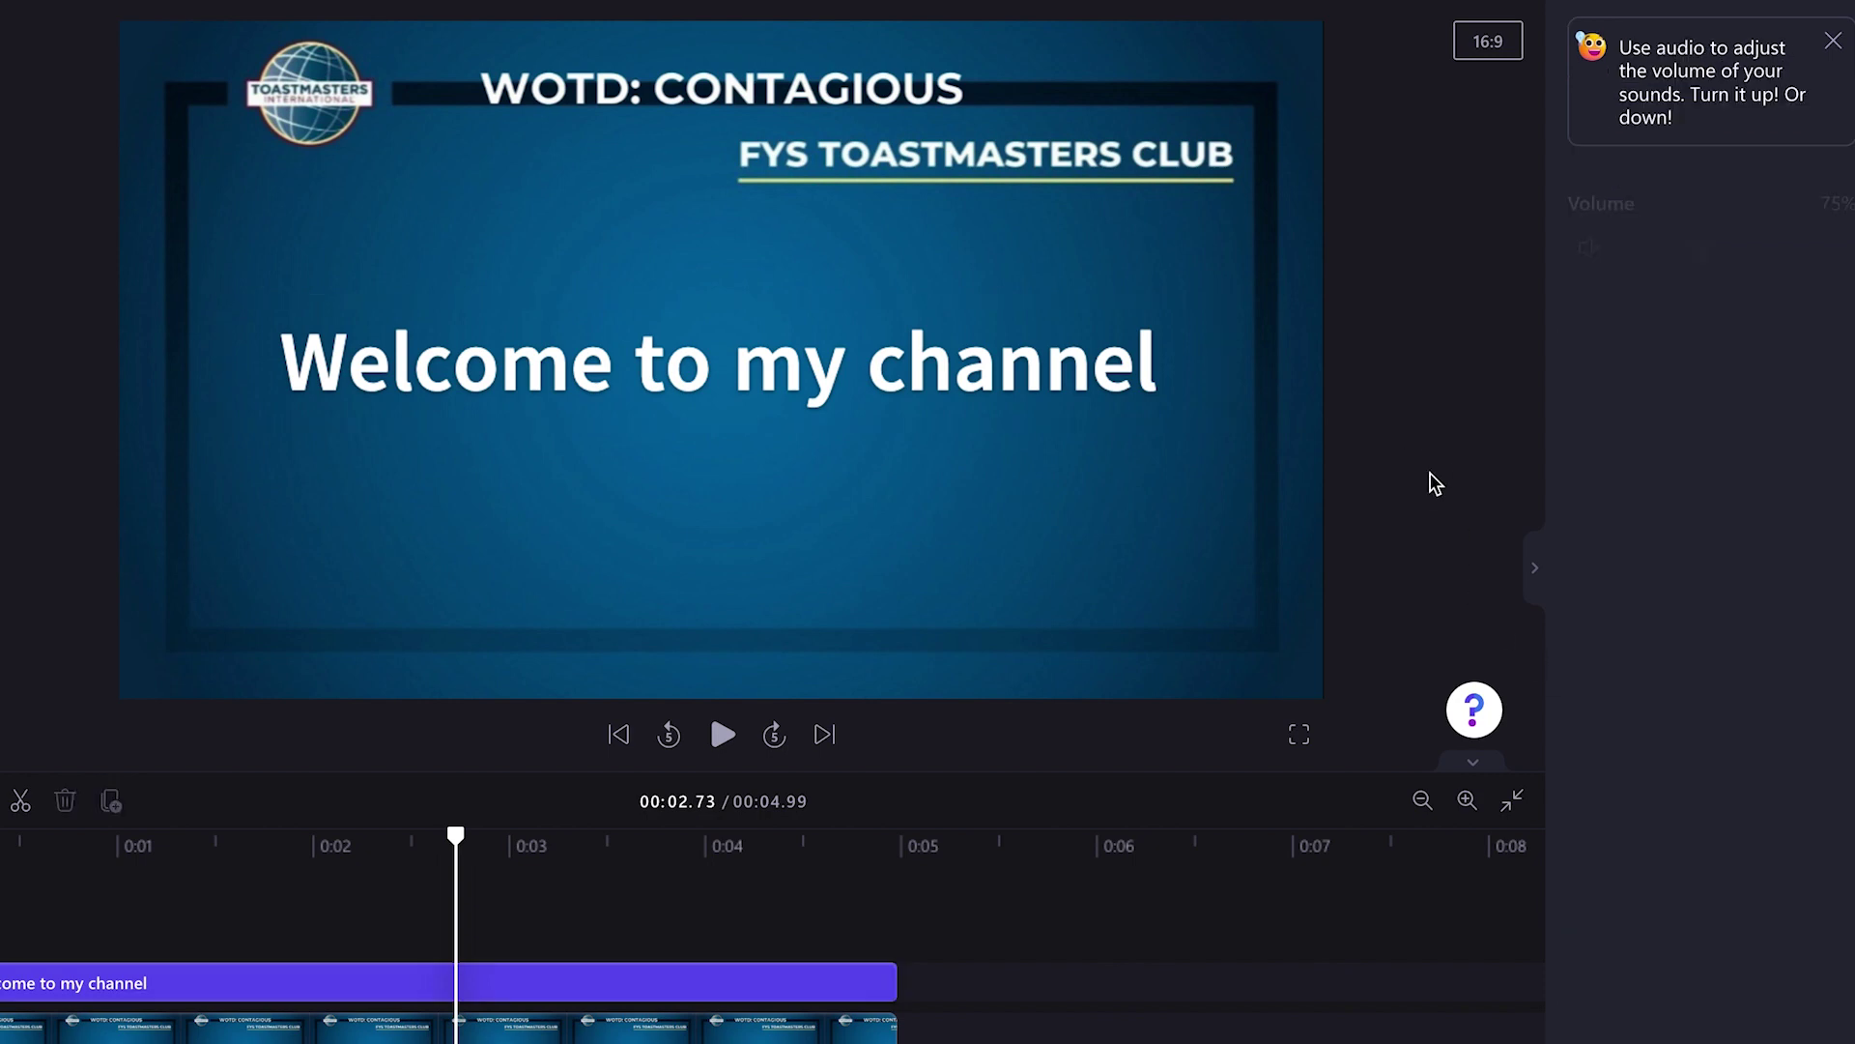
- Reselect the title and shrink its text size slightly with the Size slider
click(696, 386)
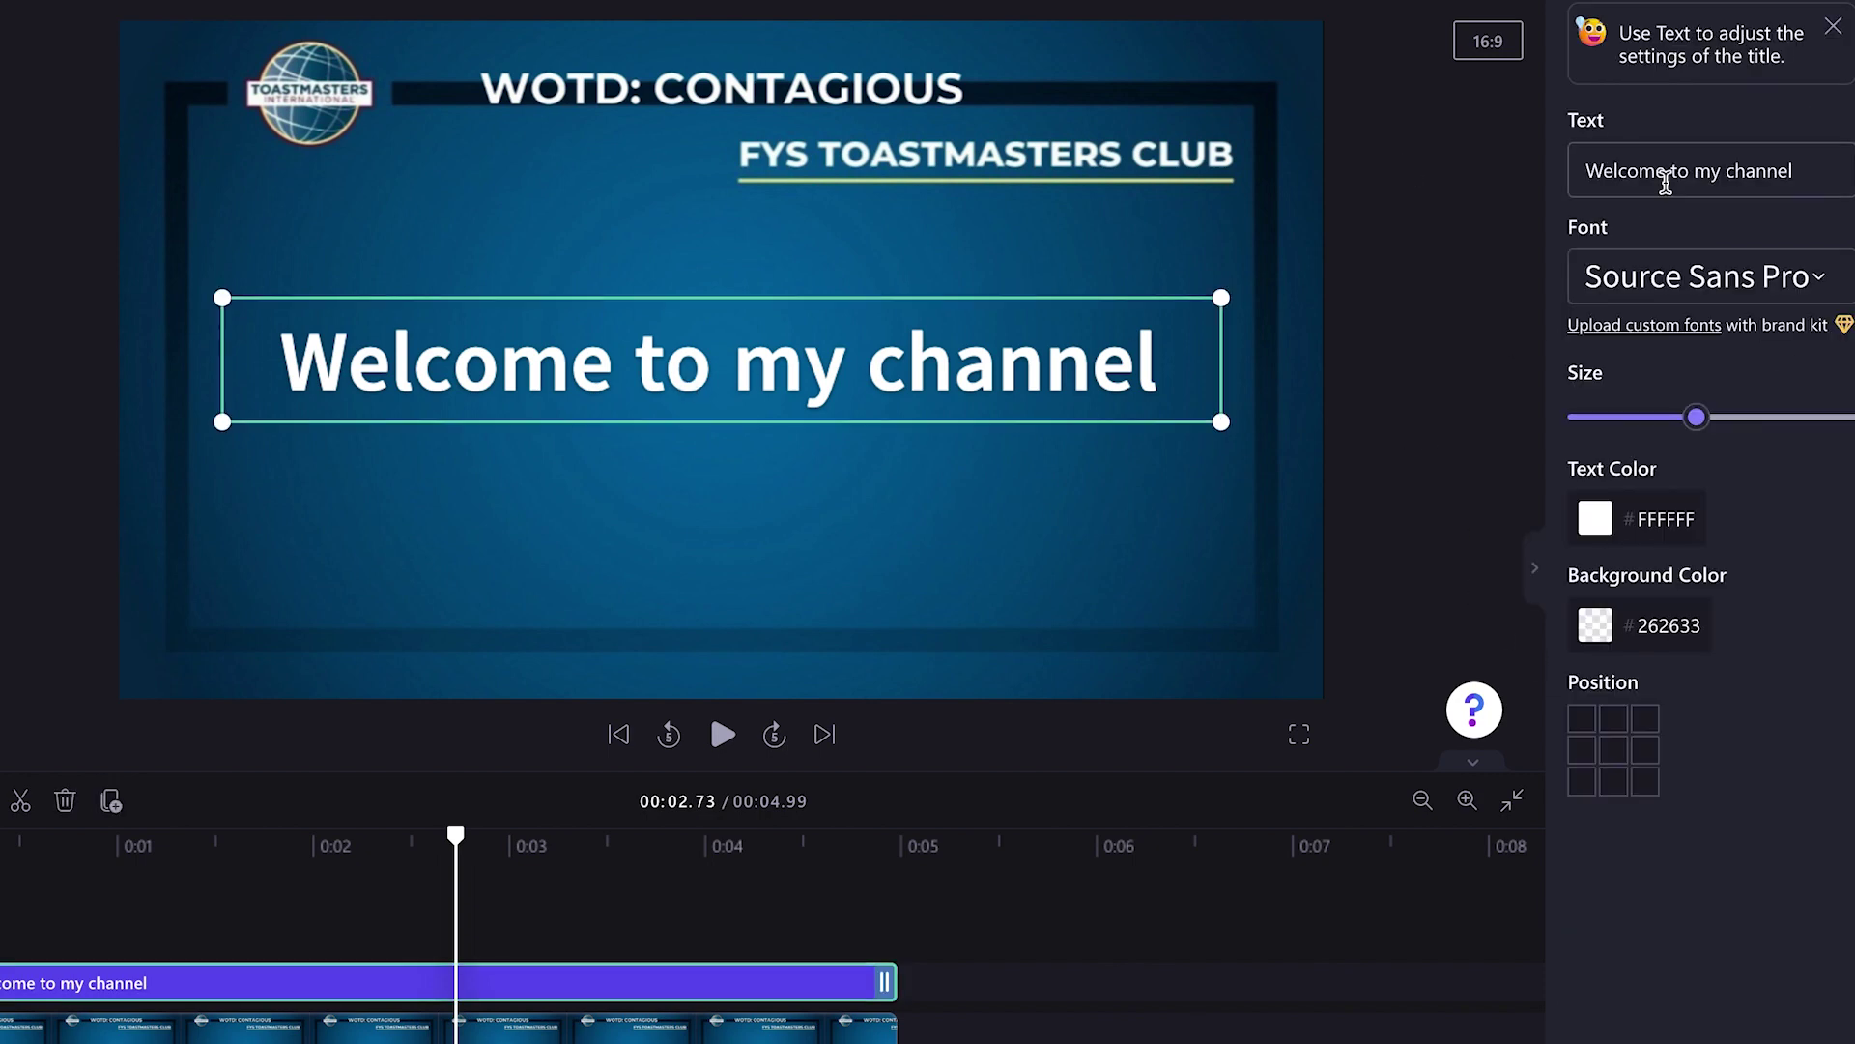
click(1695, 422)
mouse_move(1691, 425)
mouse_down()
mouse_move(1671, 425)
mouse_move(1712, 425)
mouse_move(1673, 419)
mouse_up()
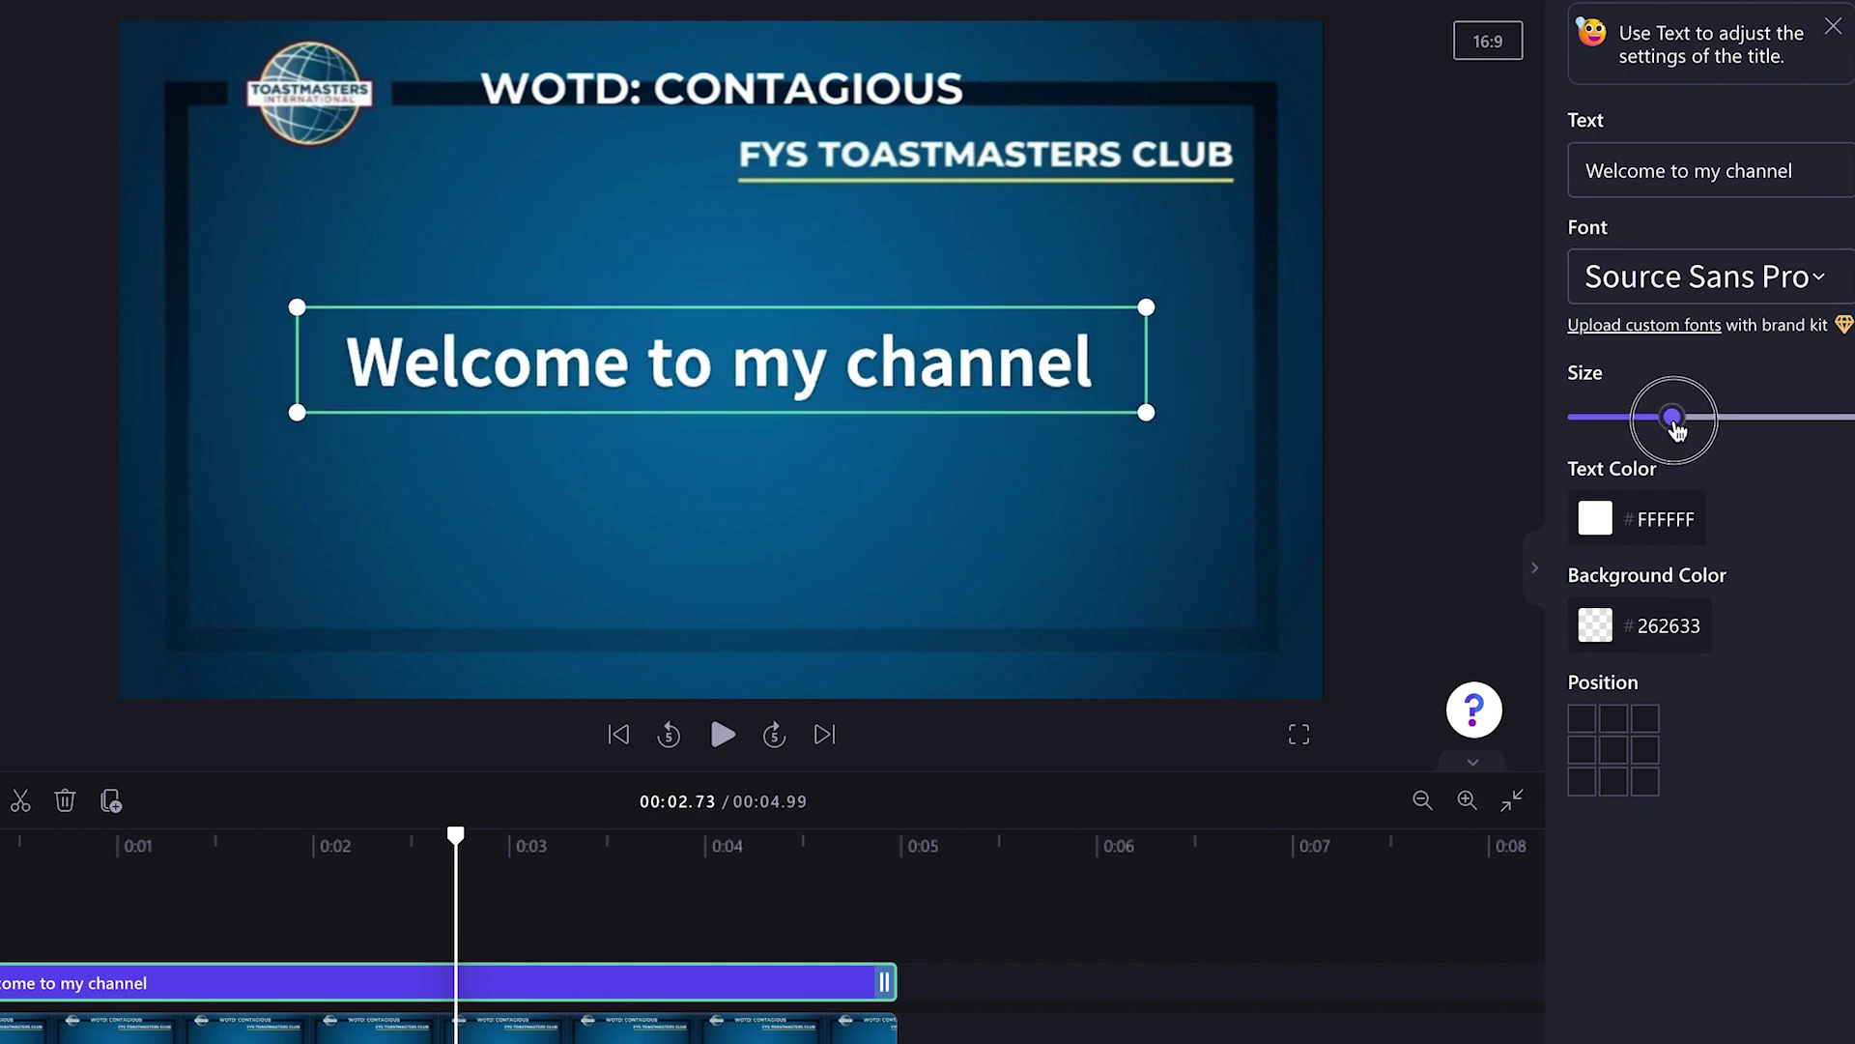
click(1612, 527)
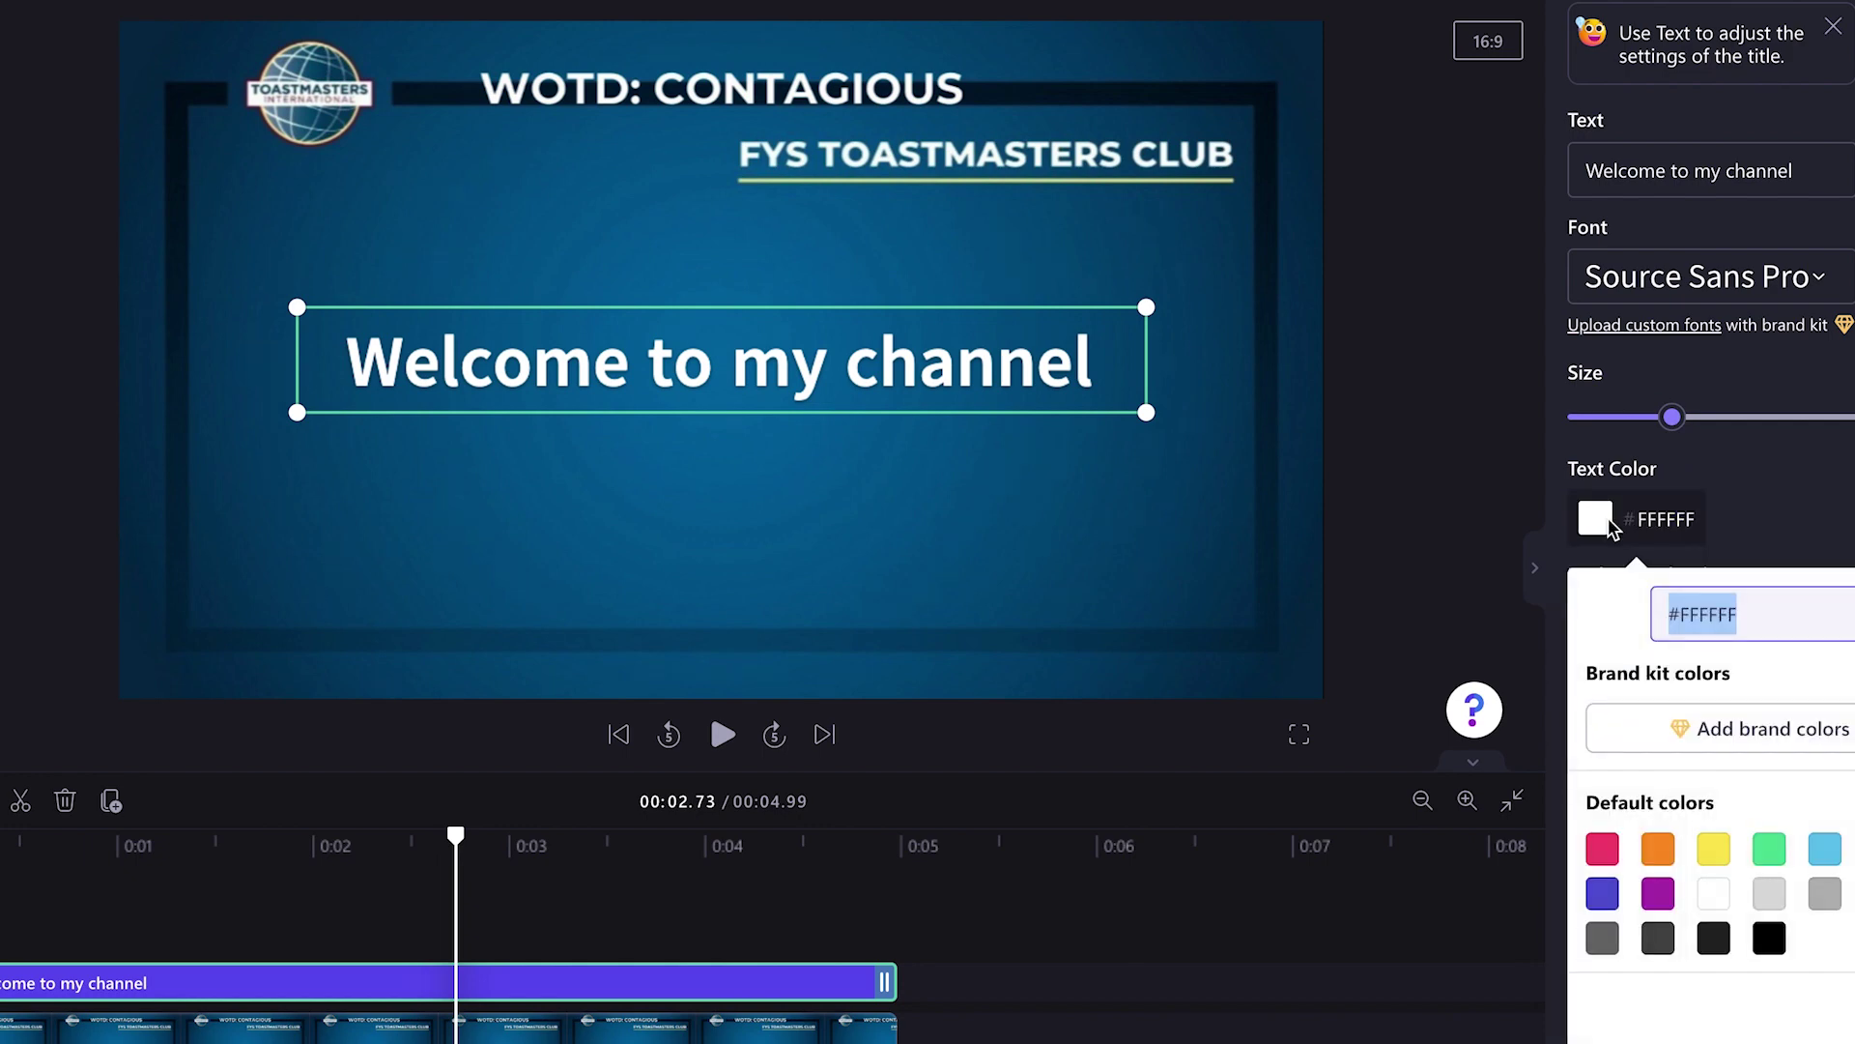
- Try pink and orange text colours, then keep the title text white
click(1610, 850)
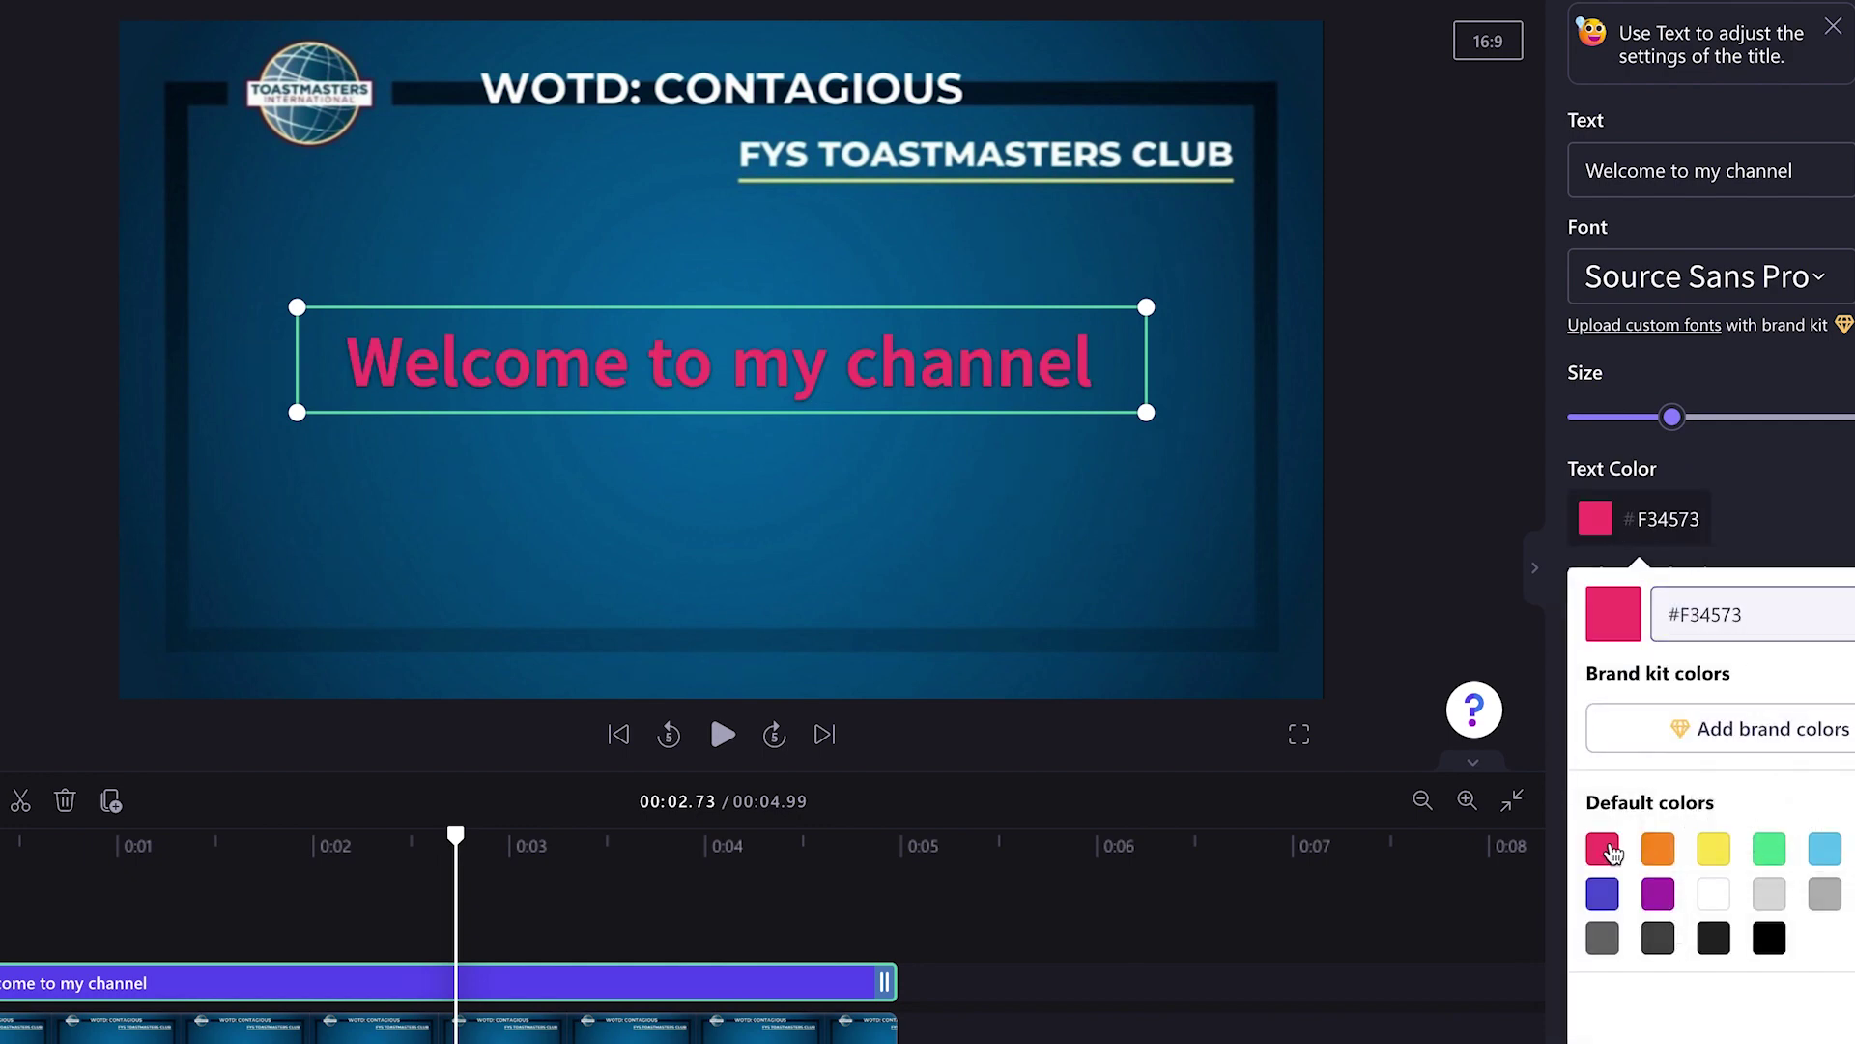
click(1671, 855)
click(1703, 895)
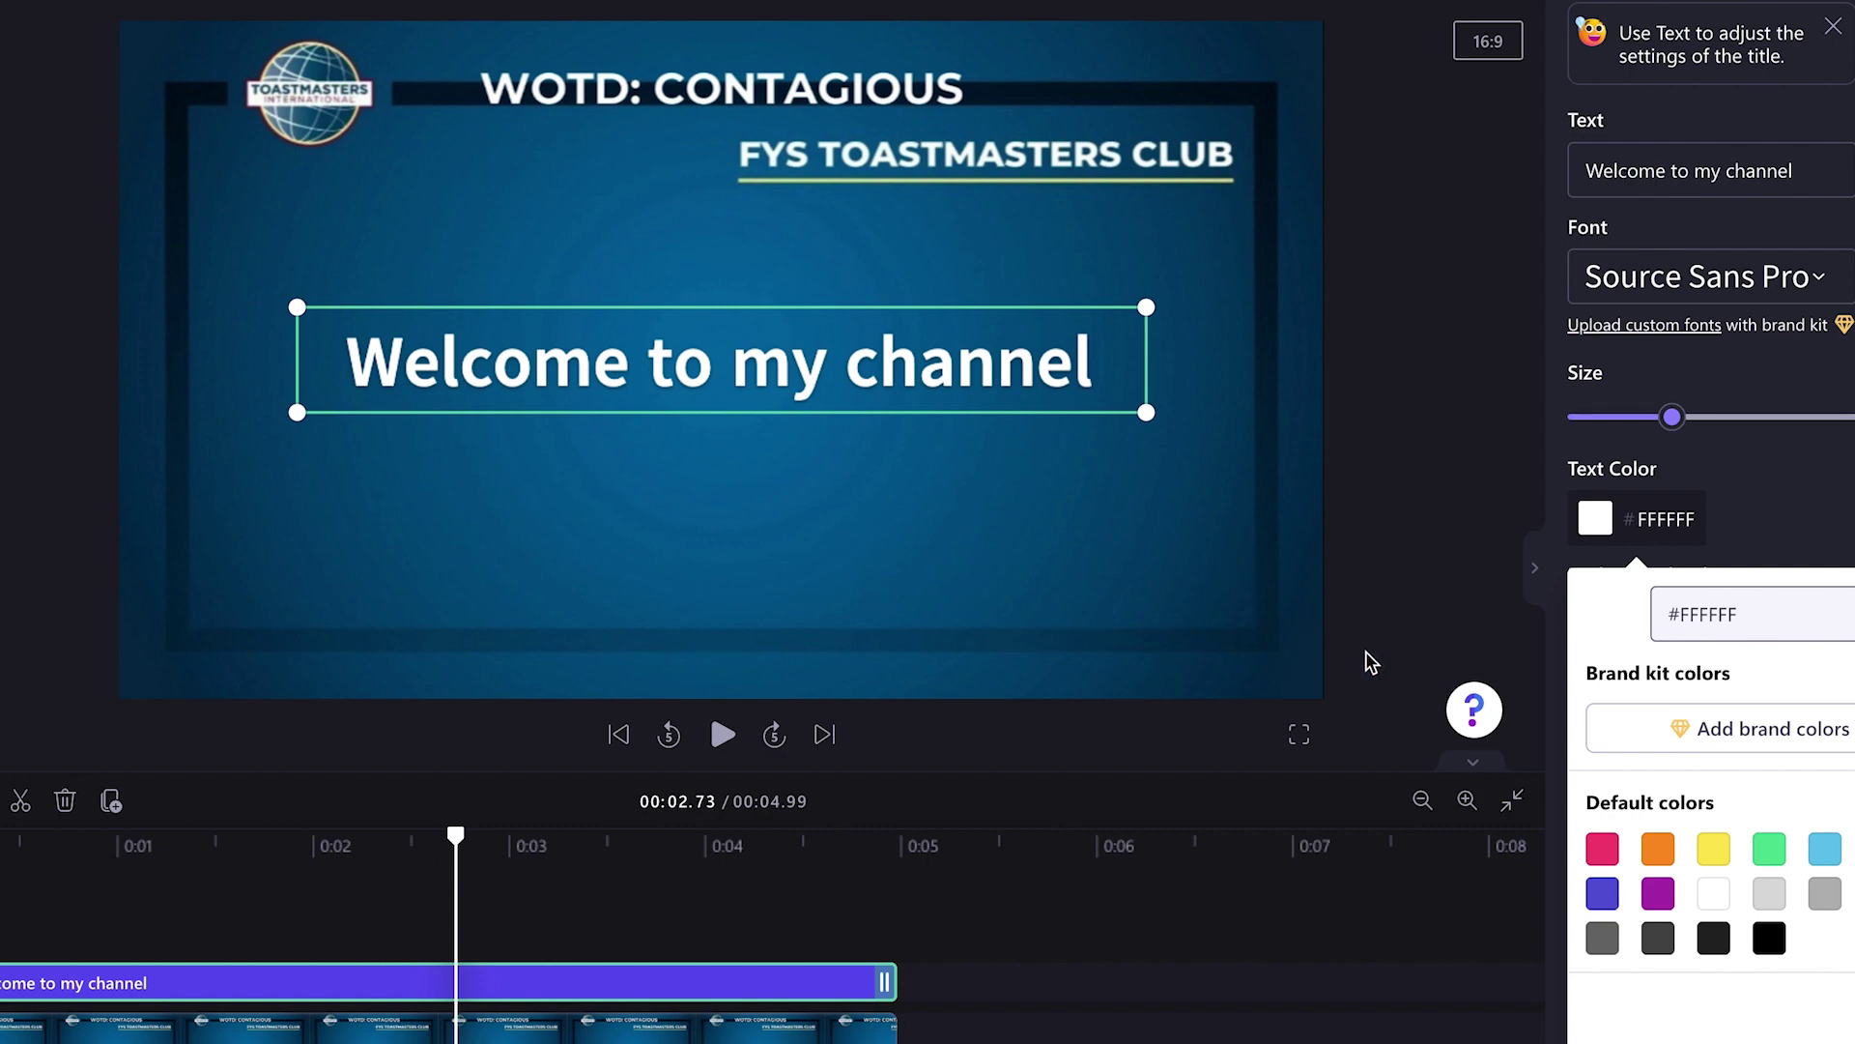
click(1509, 501)
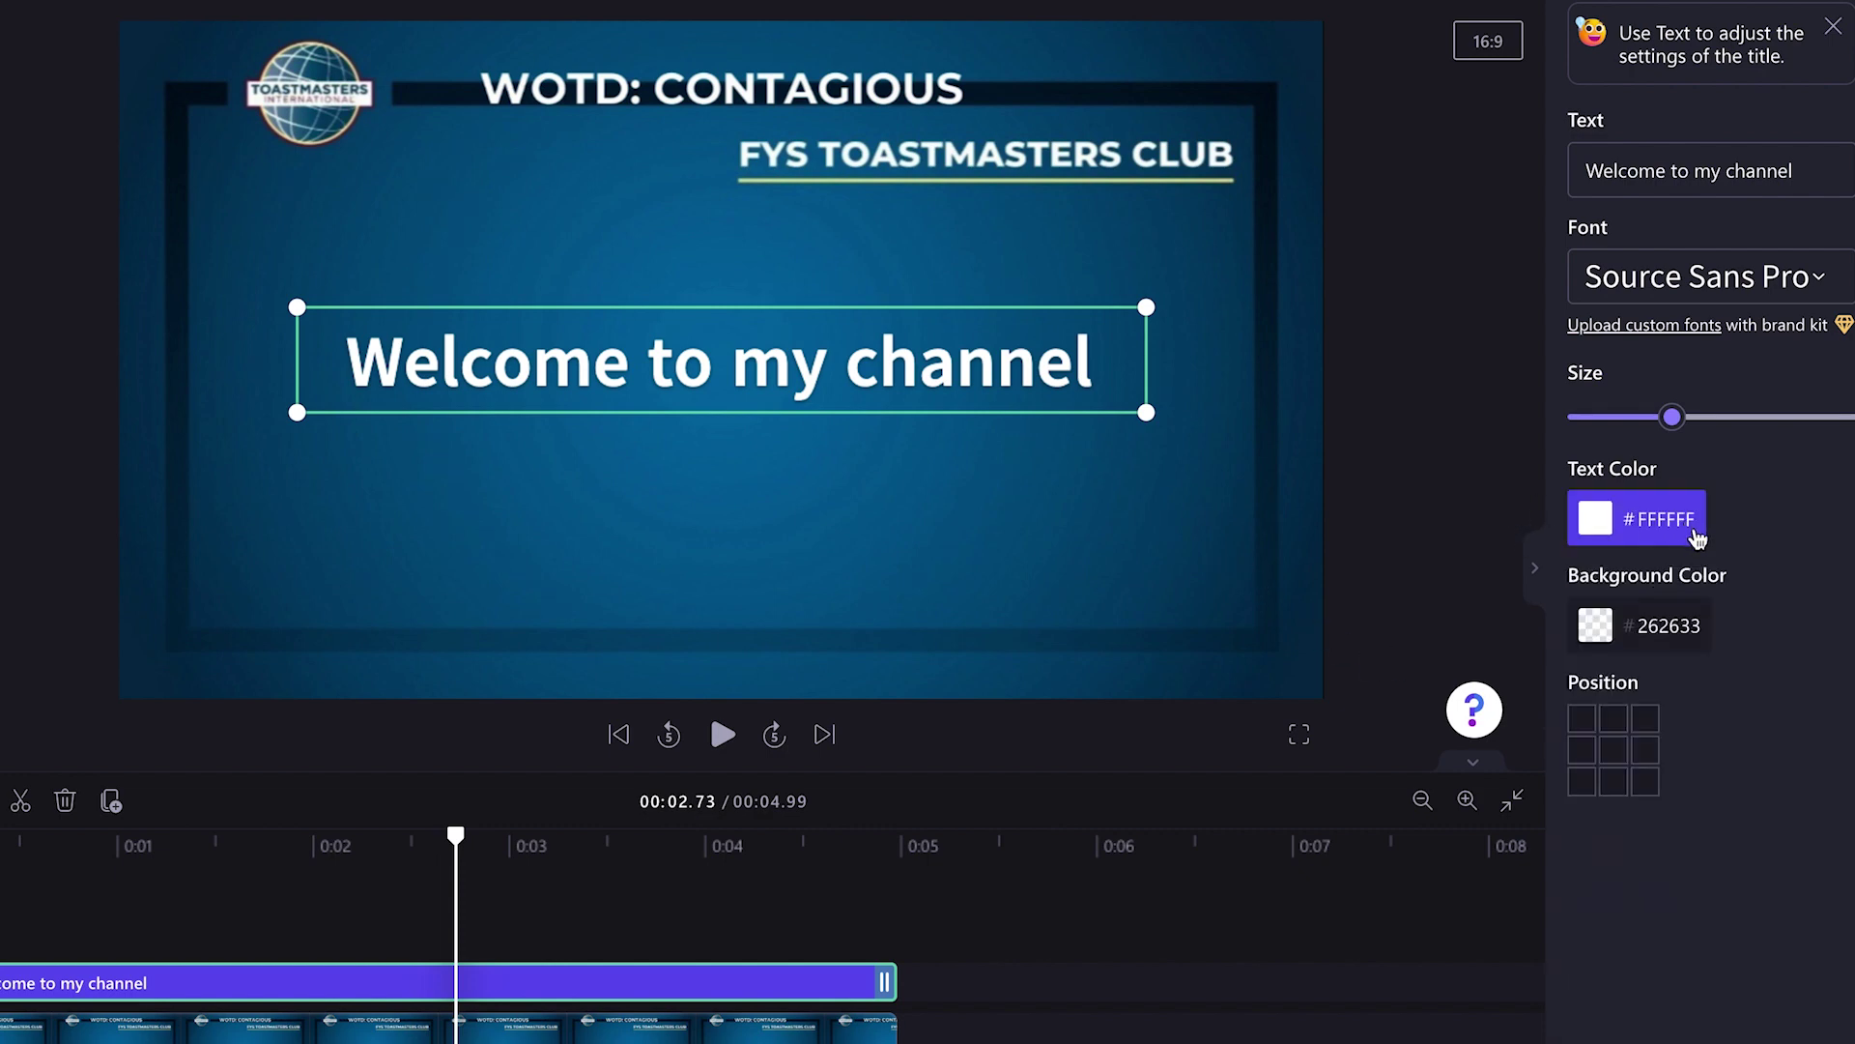
- Try pink and orange backgrounds, then set the title background to #000000 at 0% opacity
click(1643, 630)
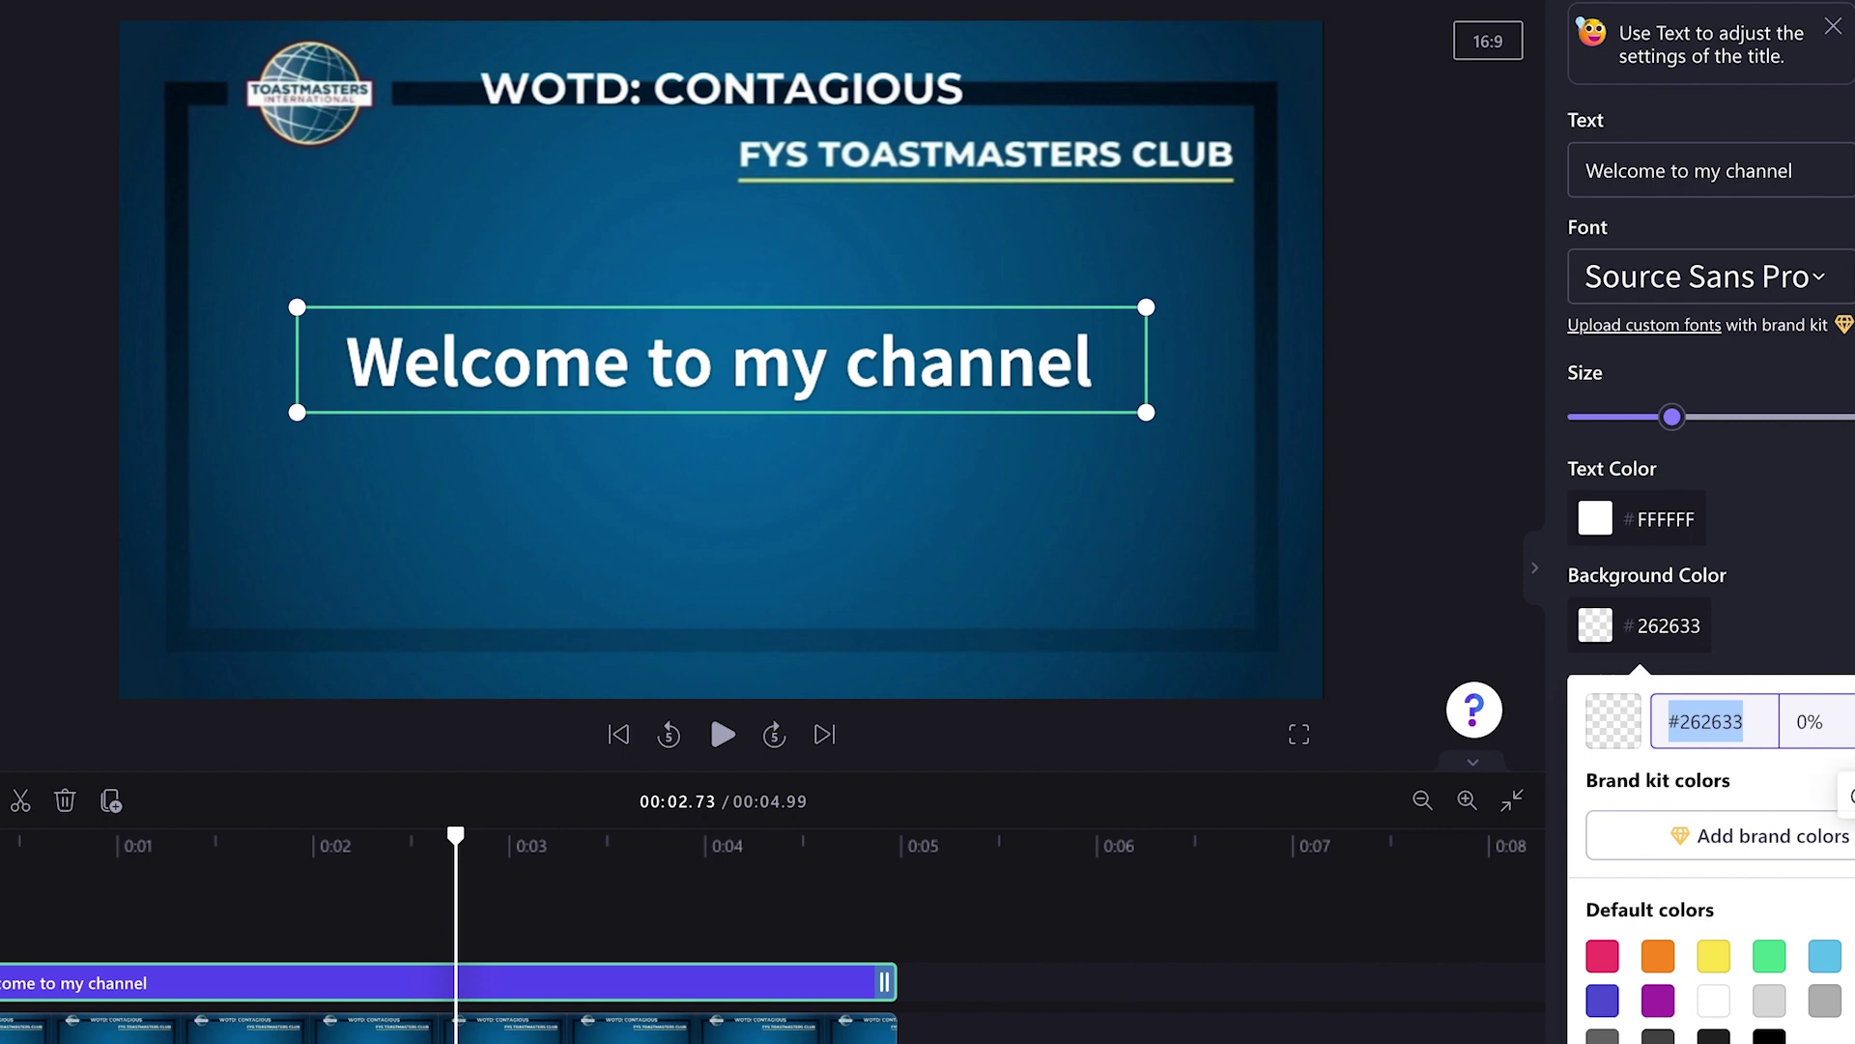
click(1604, 957)
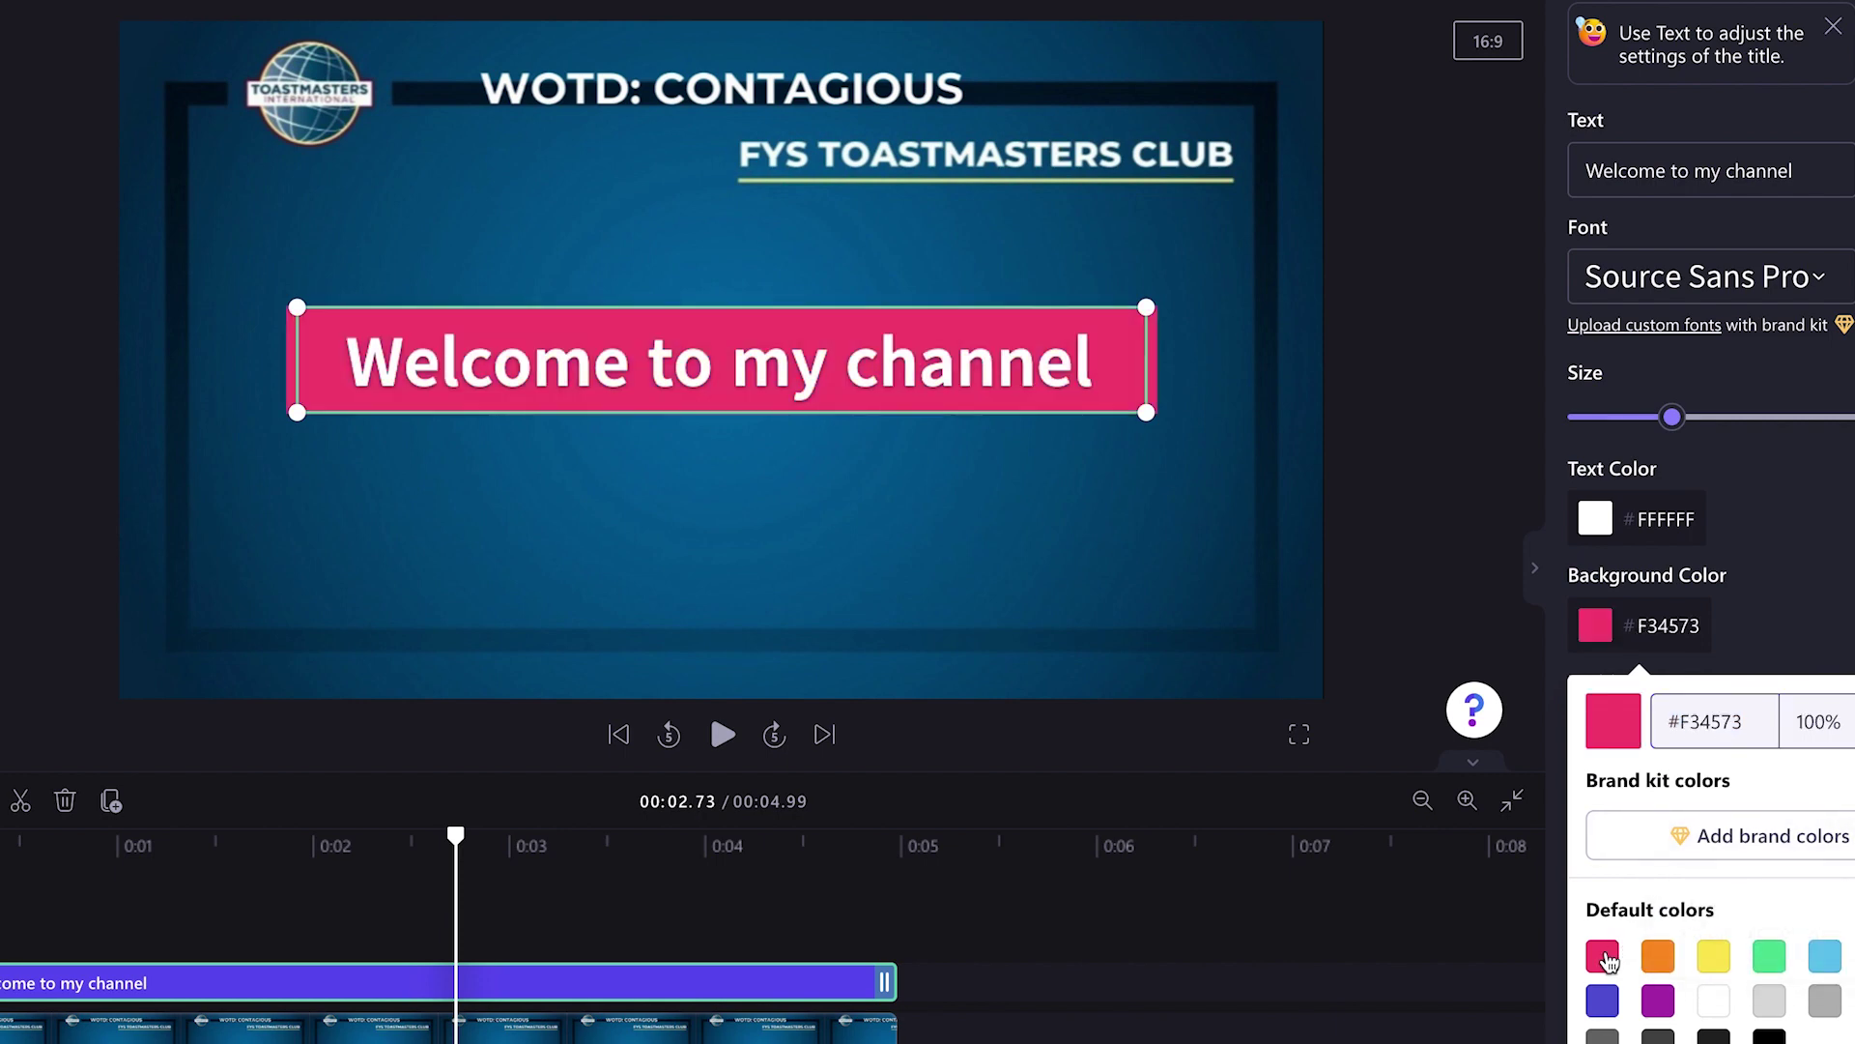
click(1661, 962)
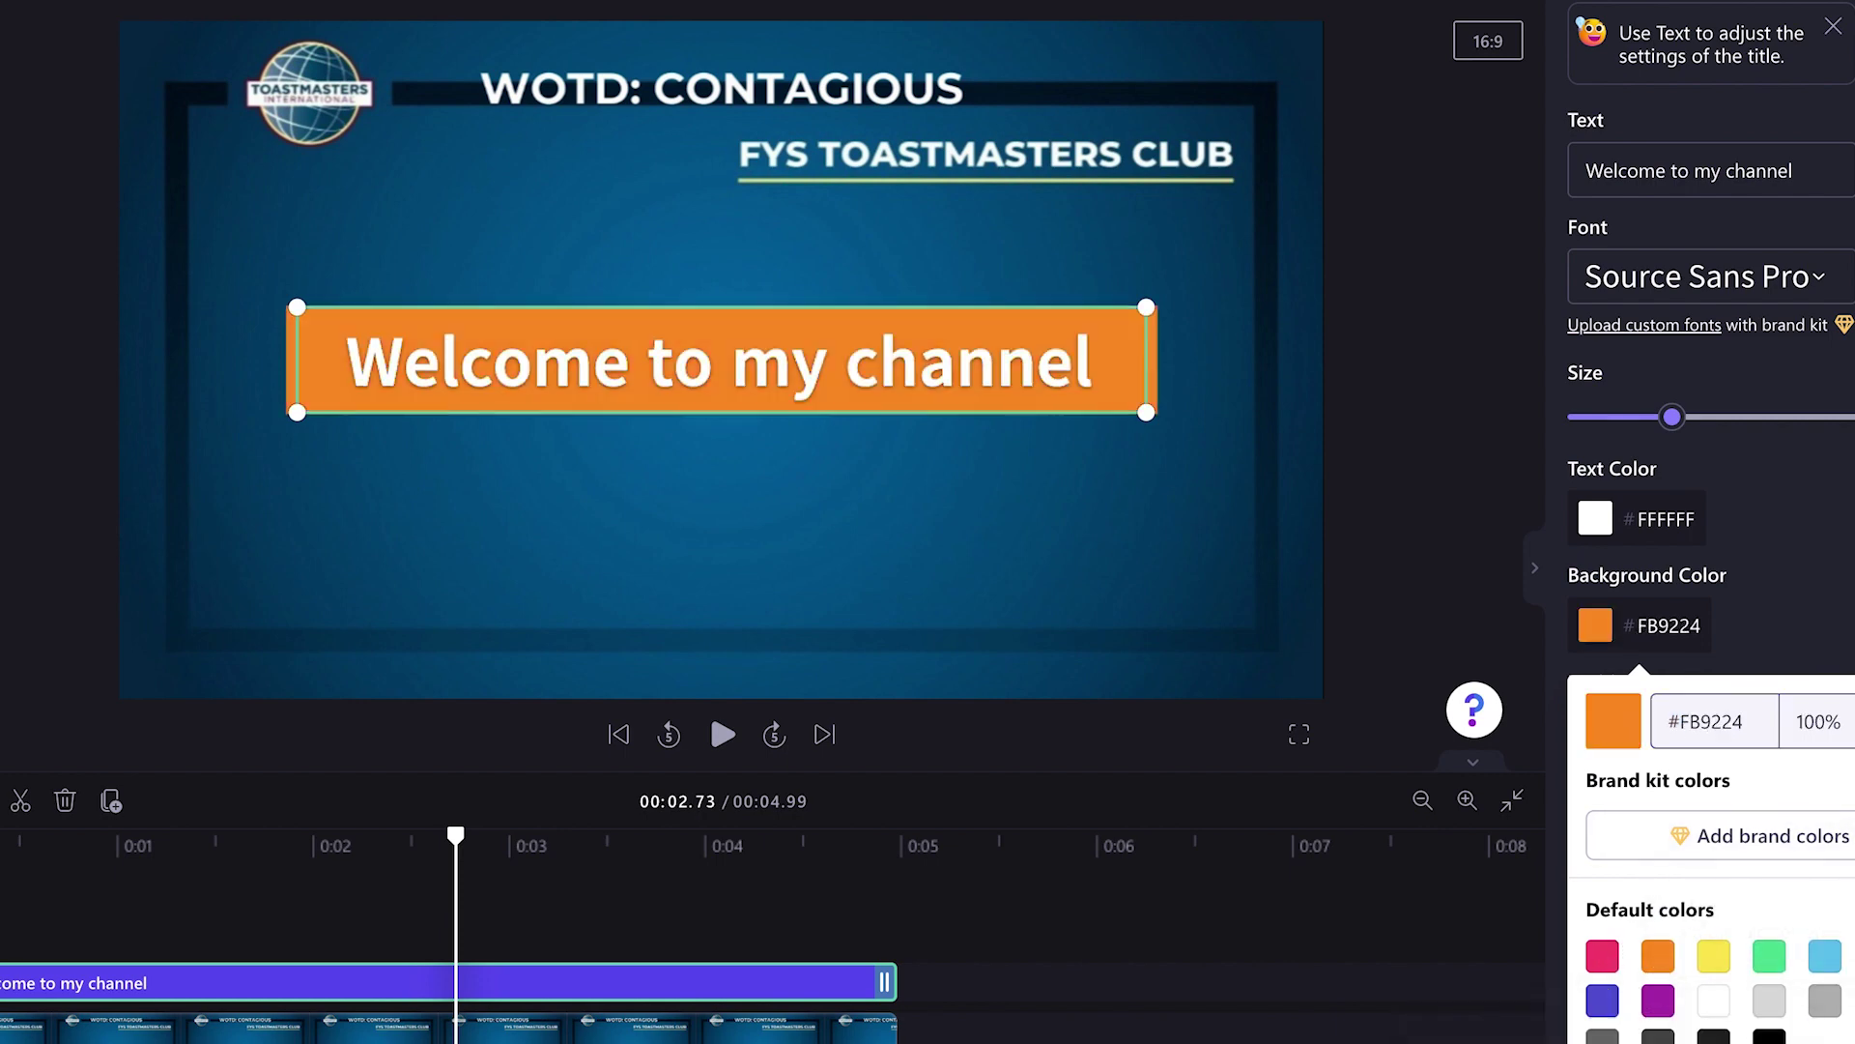
click(1768, 1036)
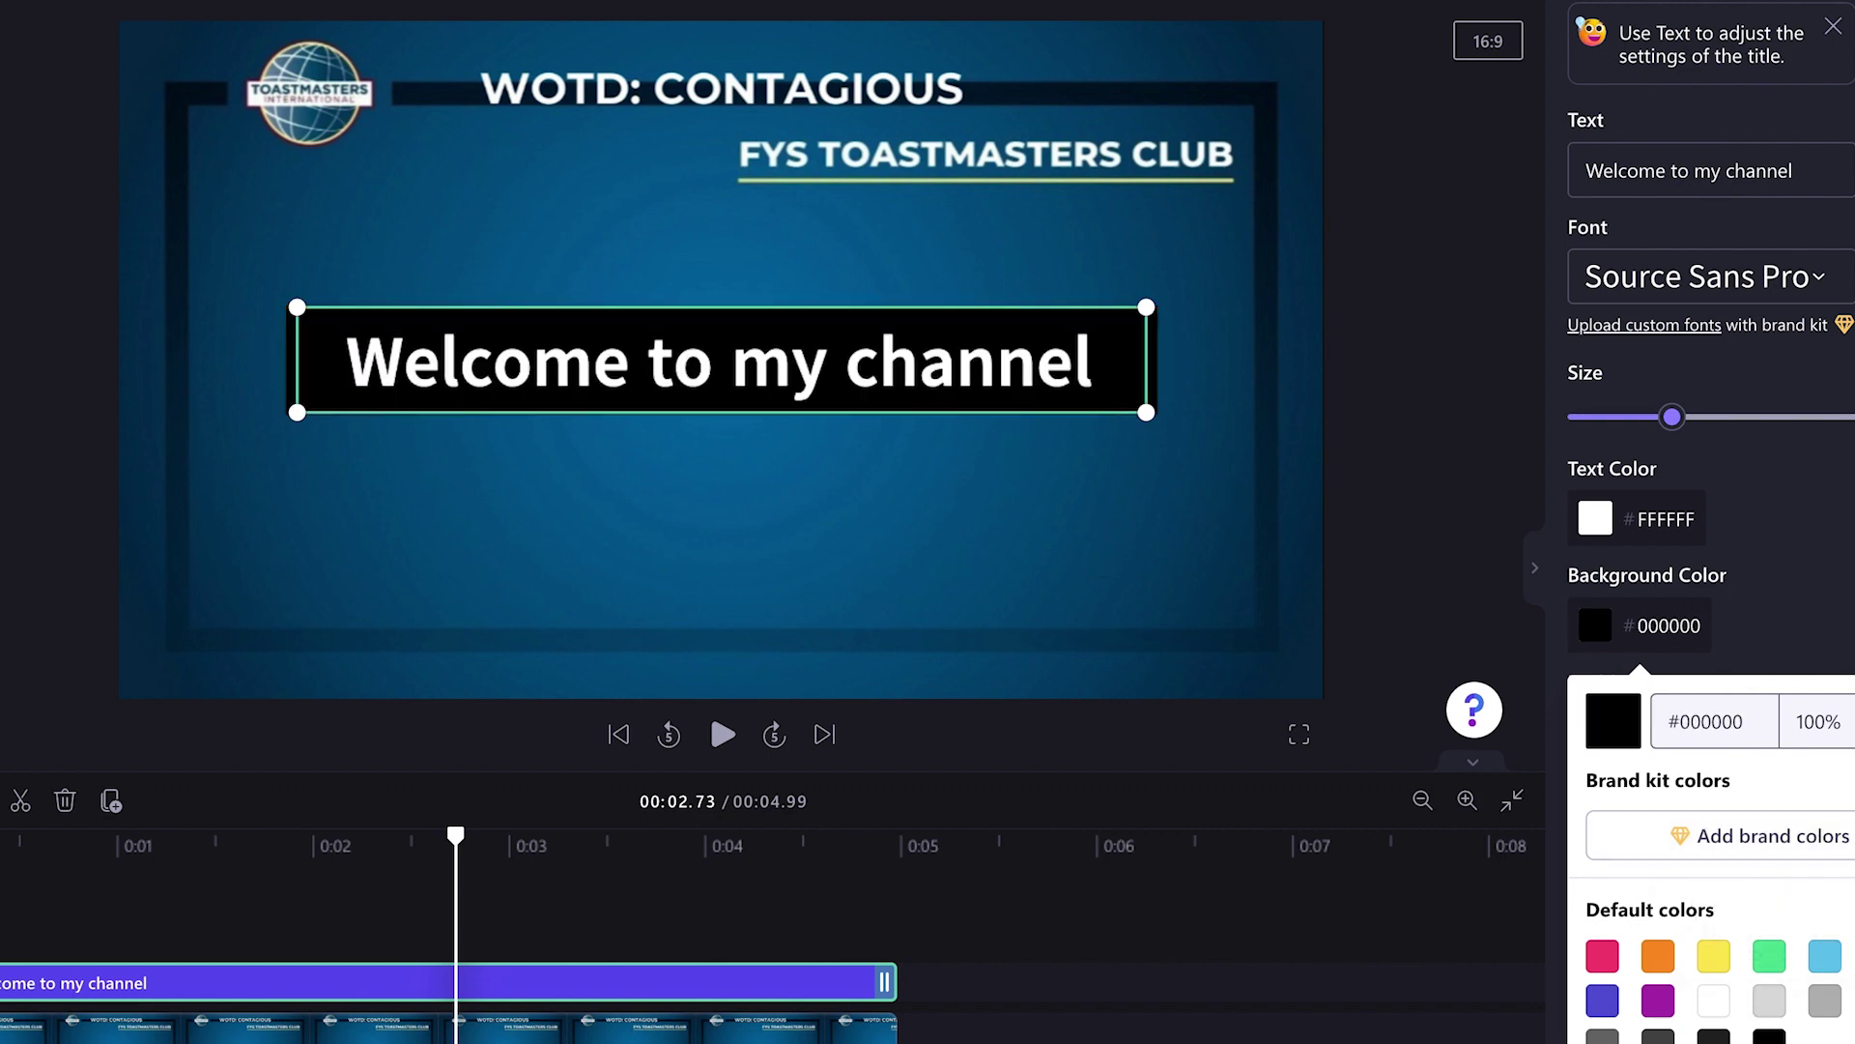
click(1498, 530)
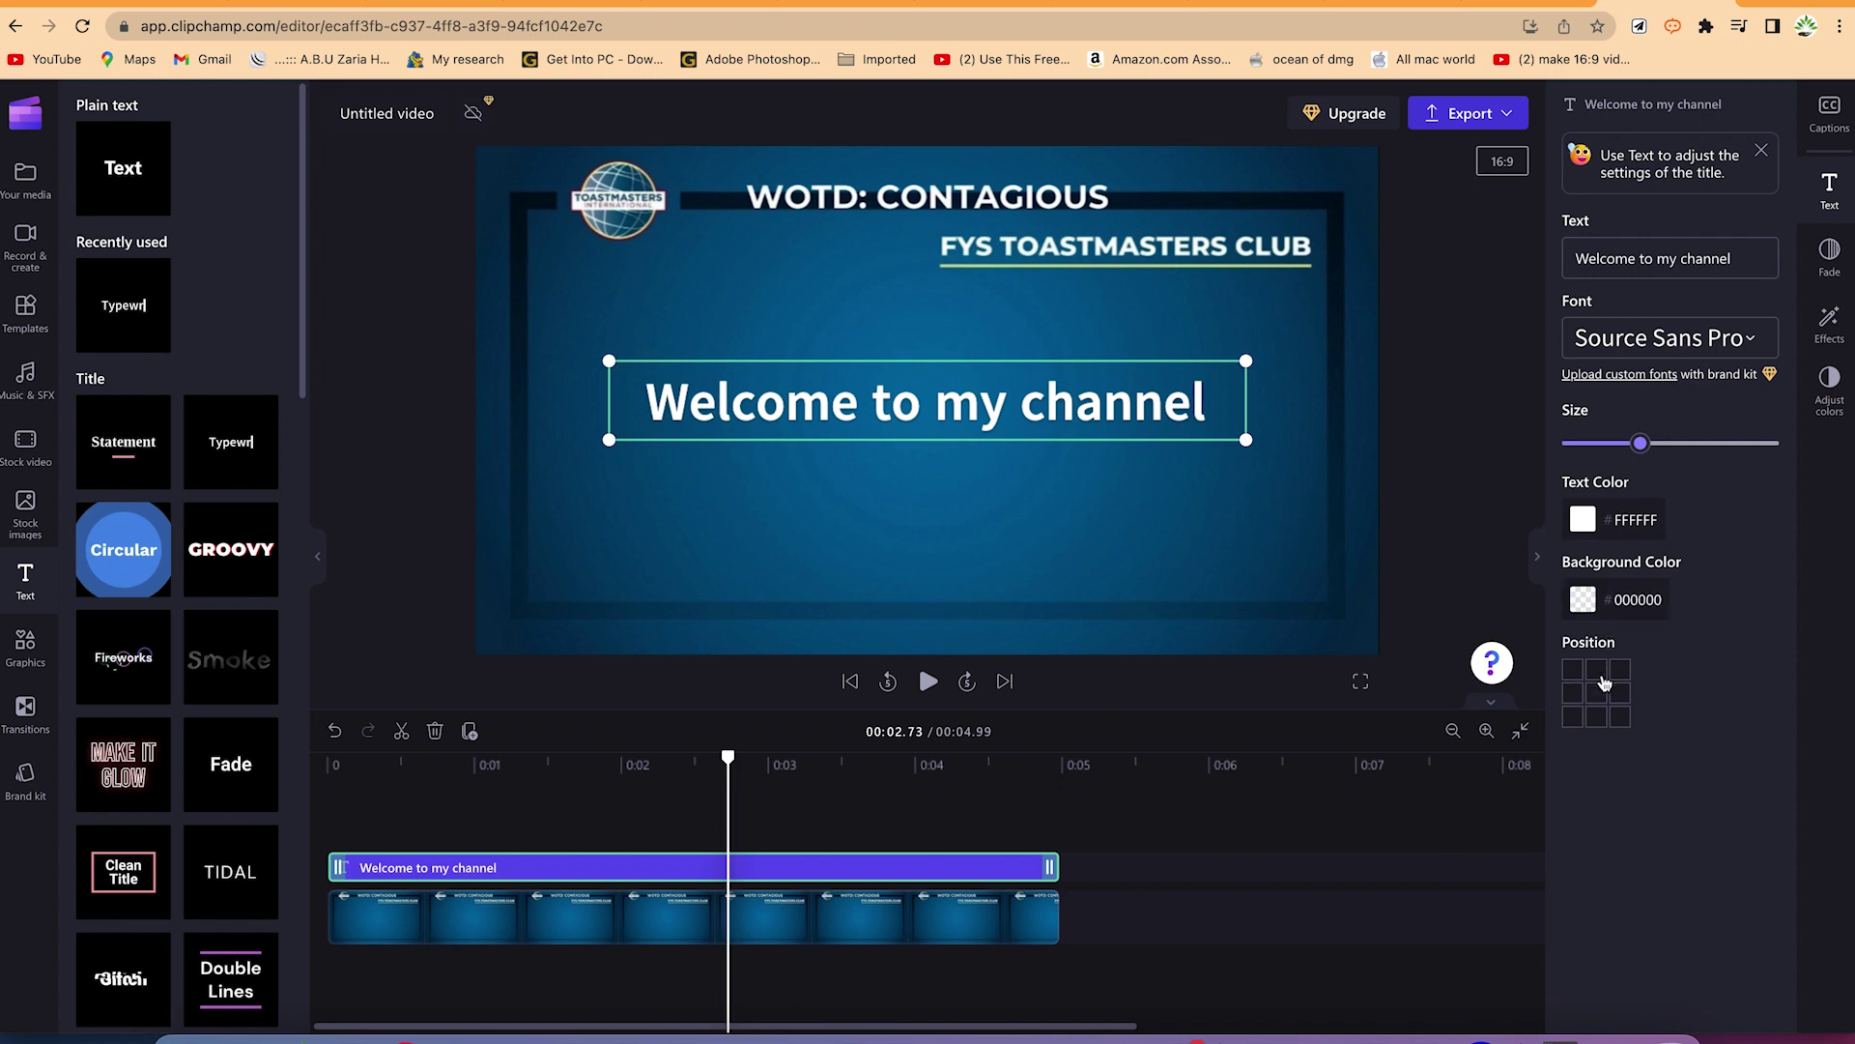
- Preview top, bottom, right and left positions, then centre the title in the frame
click(1596, 670)
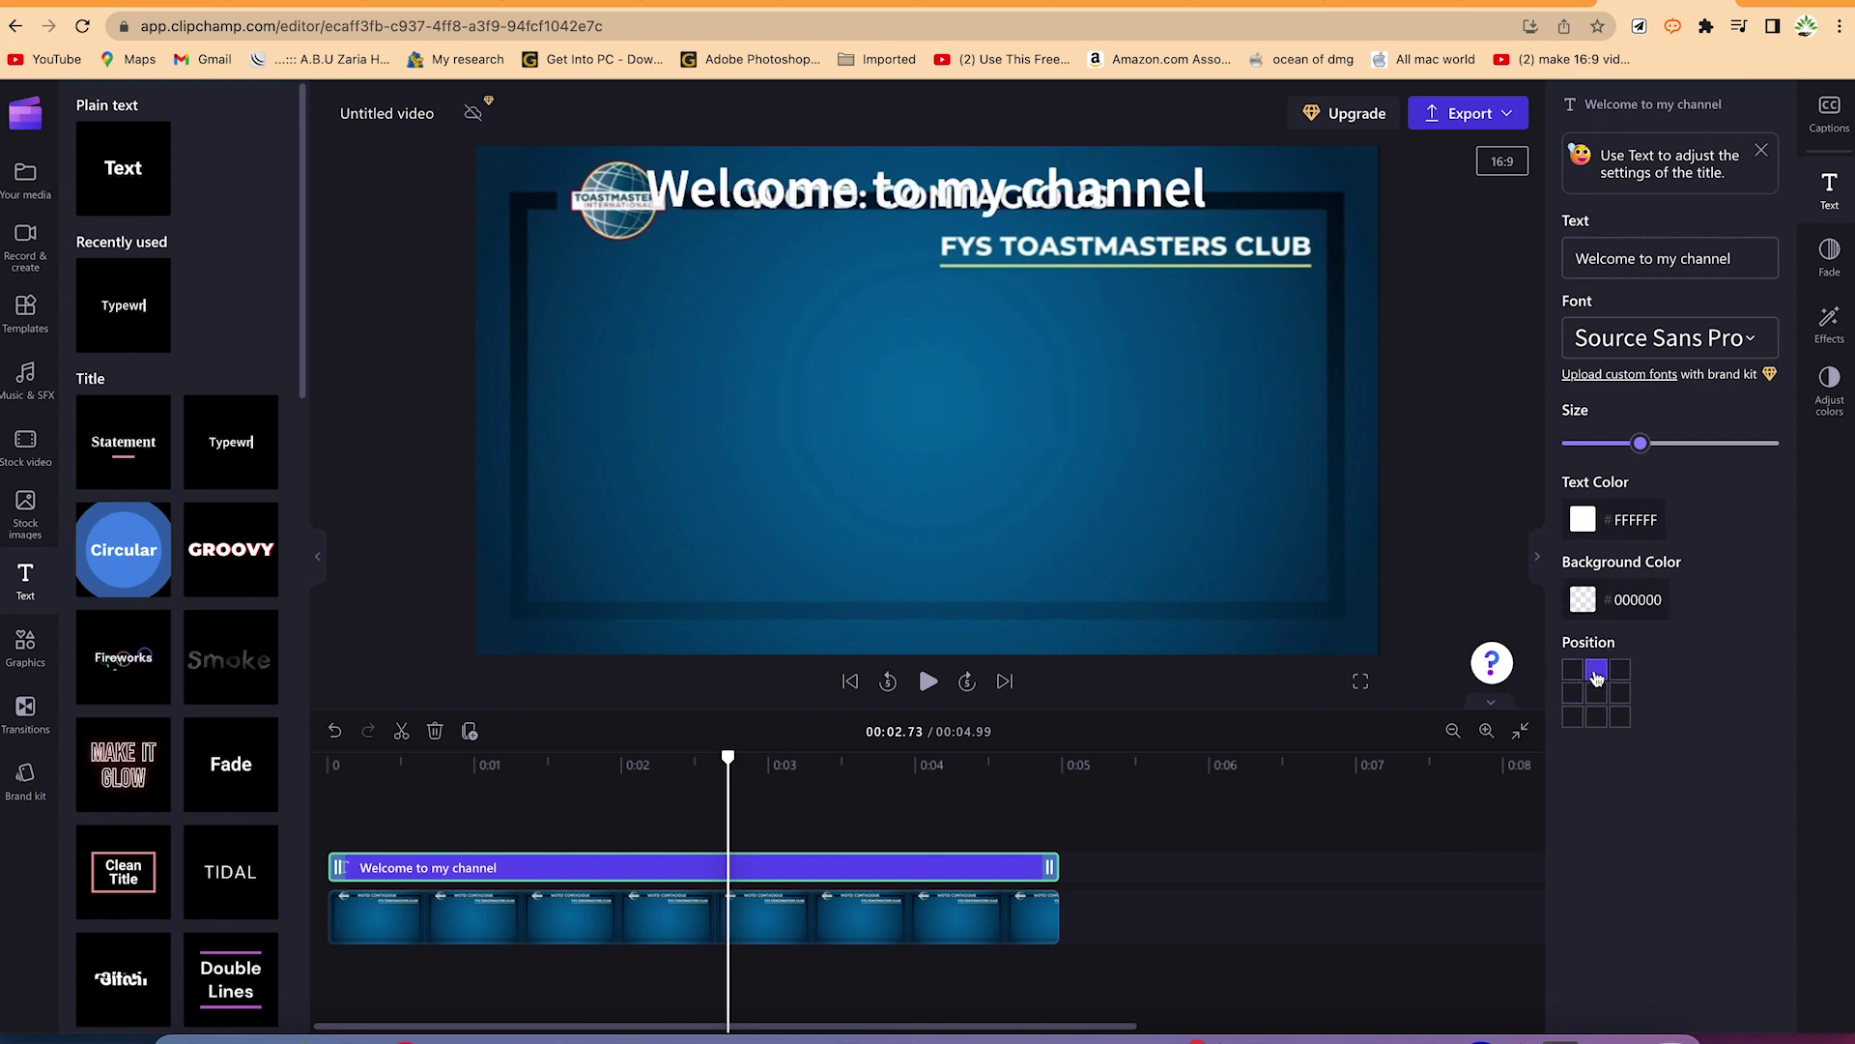
click(1597, 716)
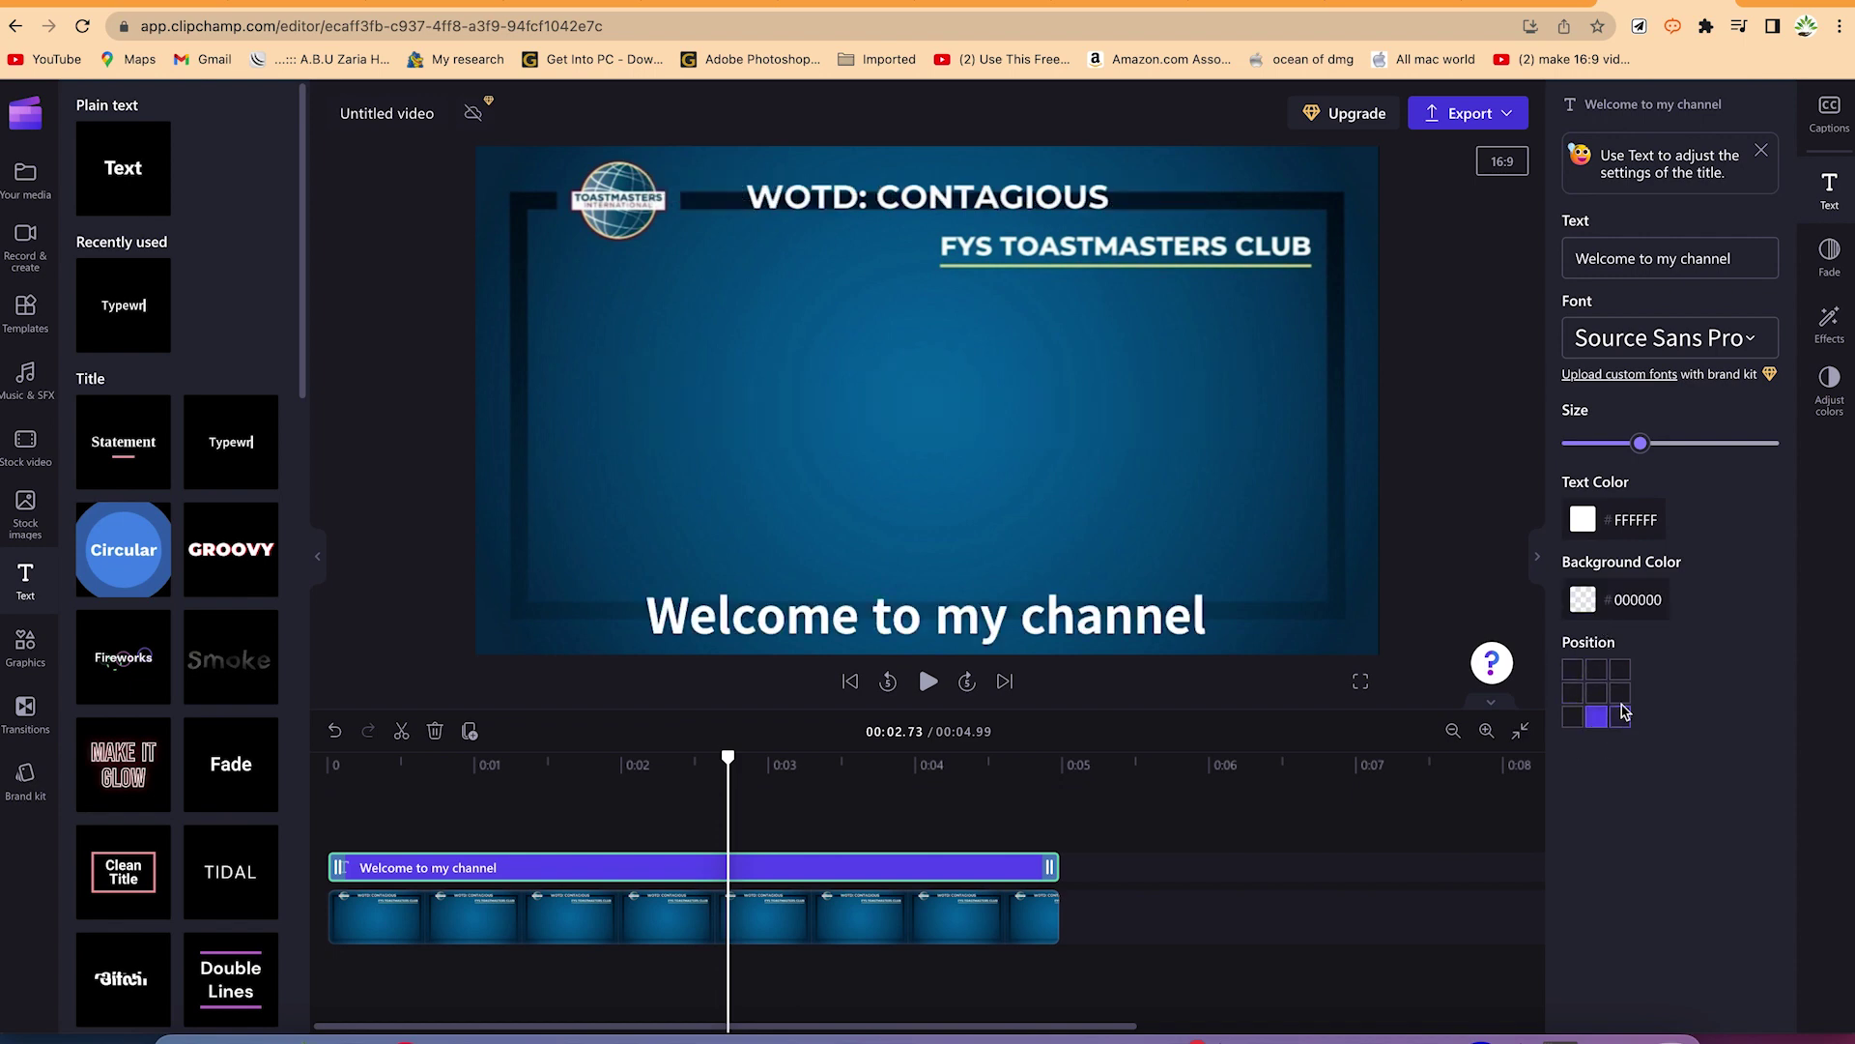
click(1621, 693)
click(1573, 693)
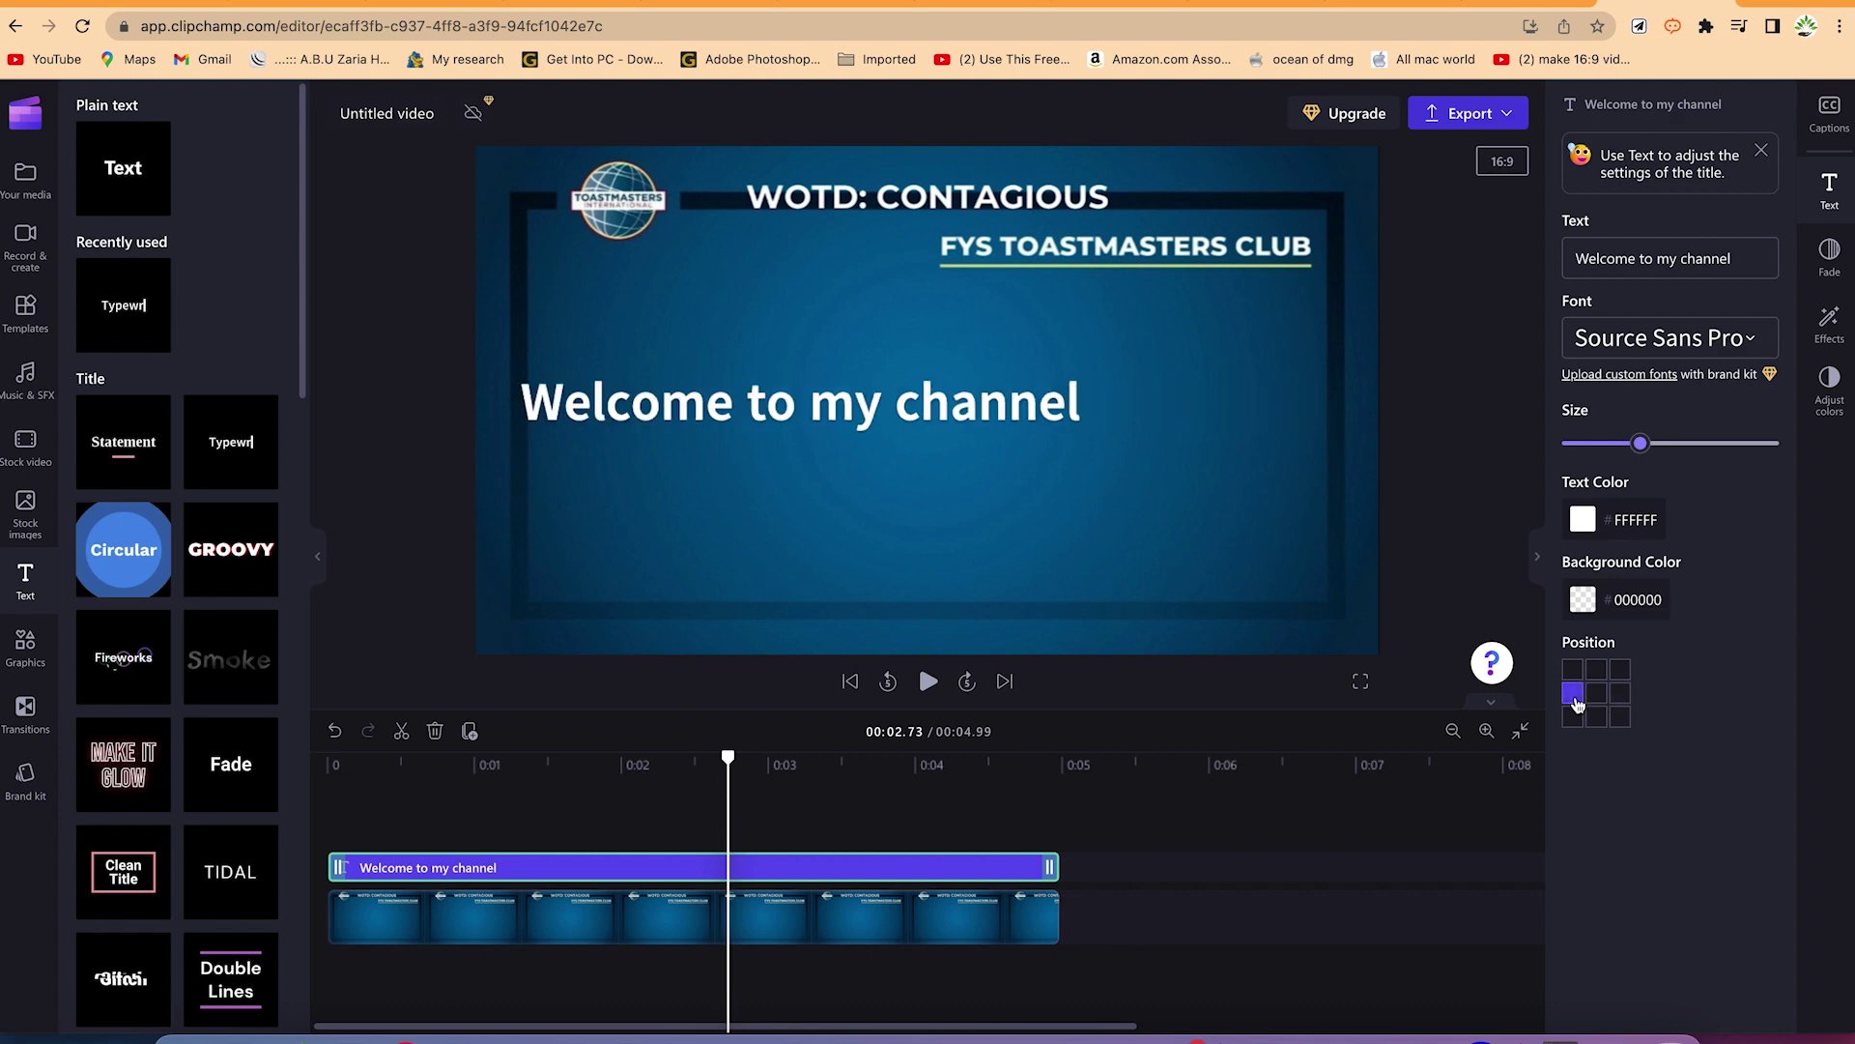
click(1596, 693)
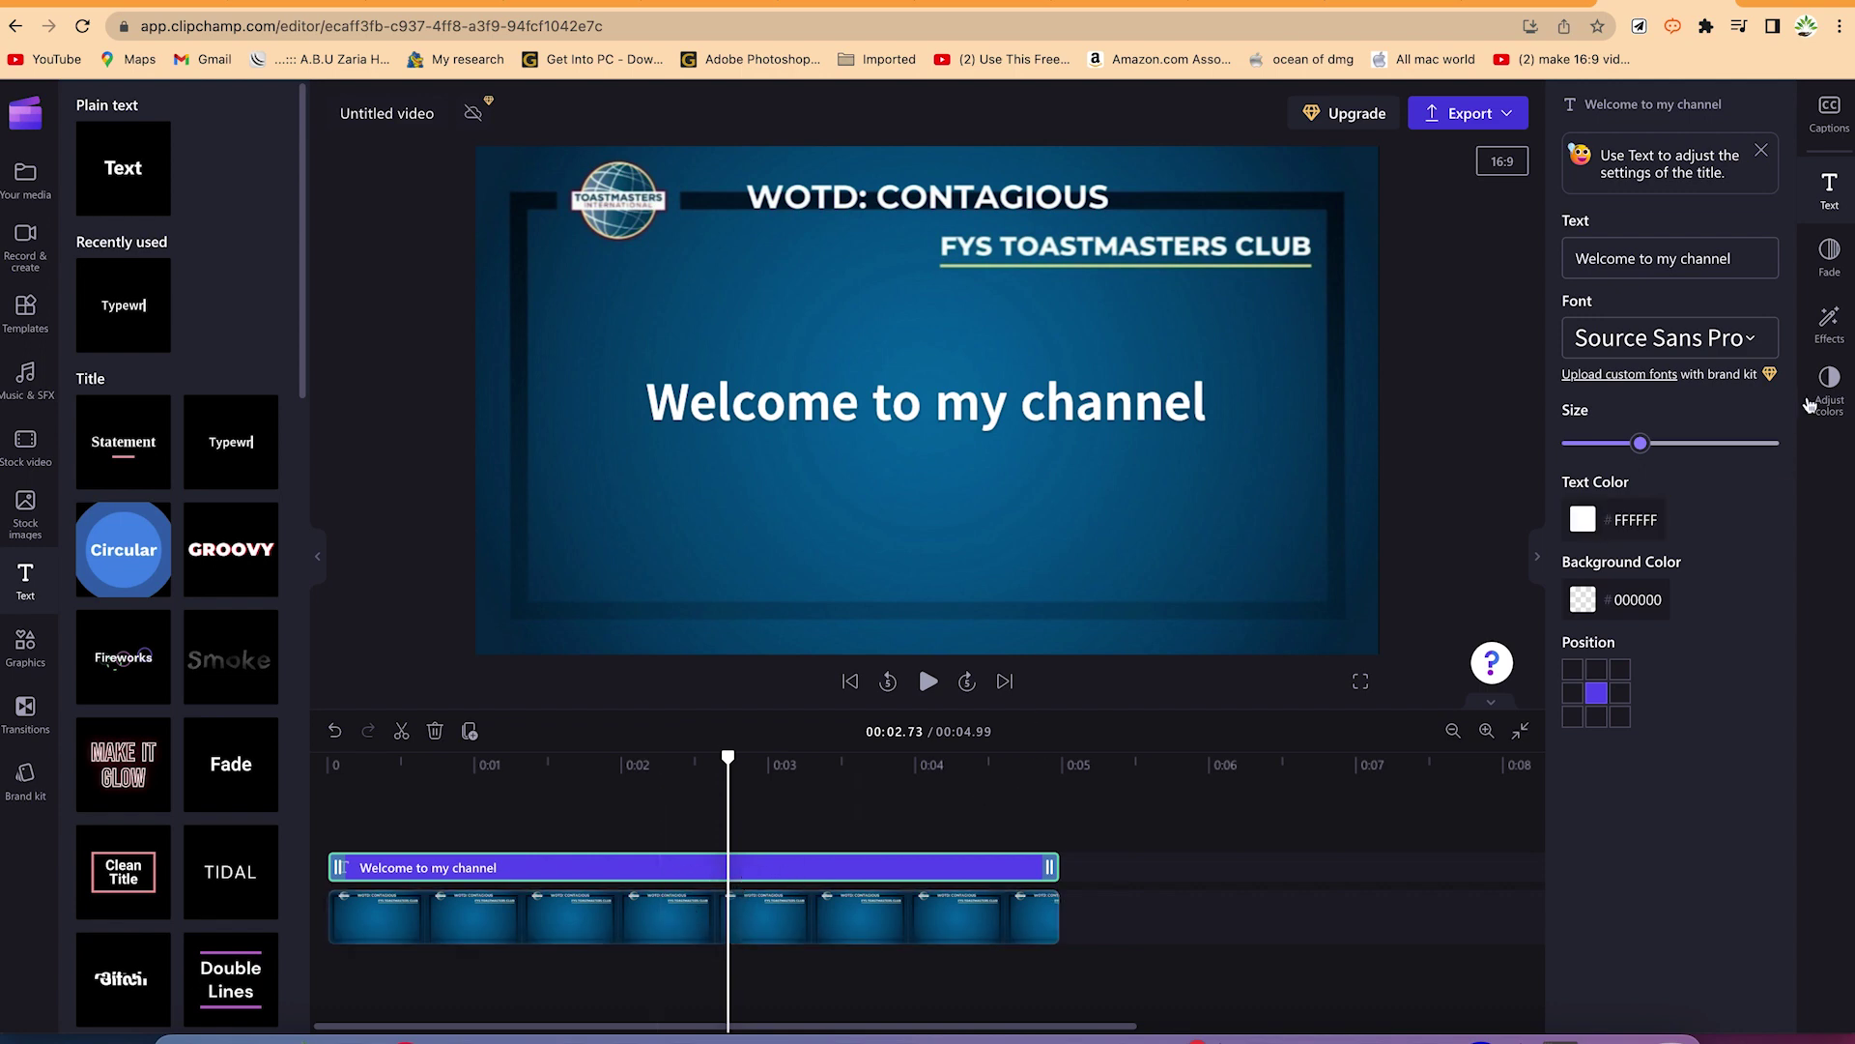
click(1833, 257)
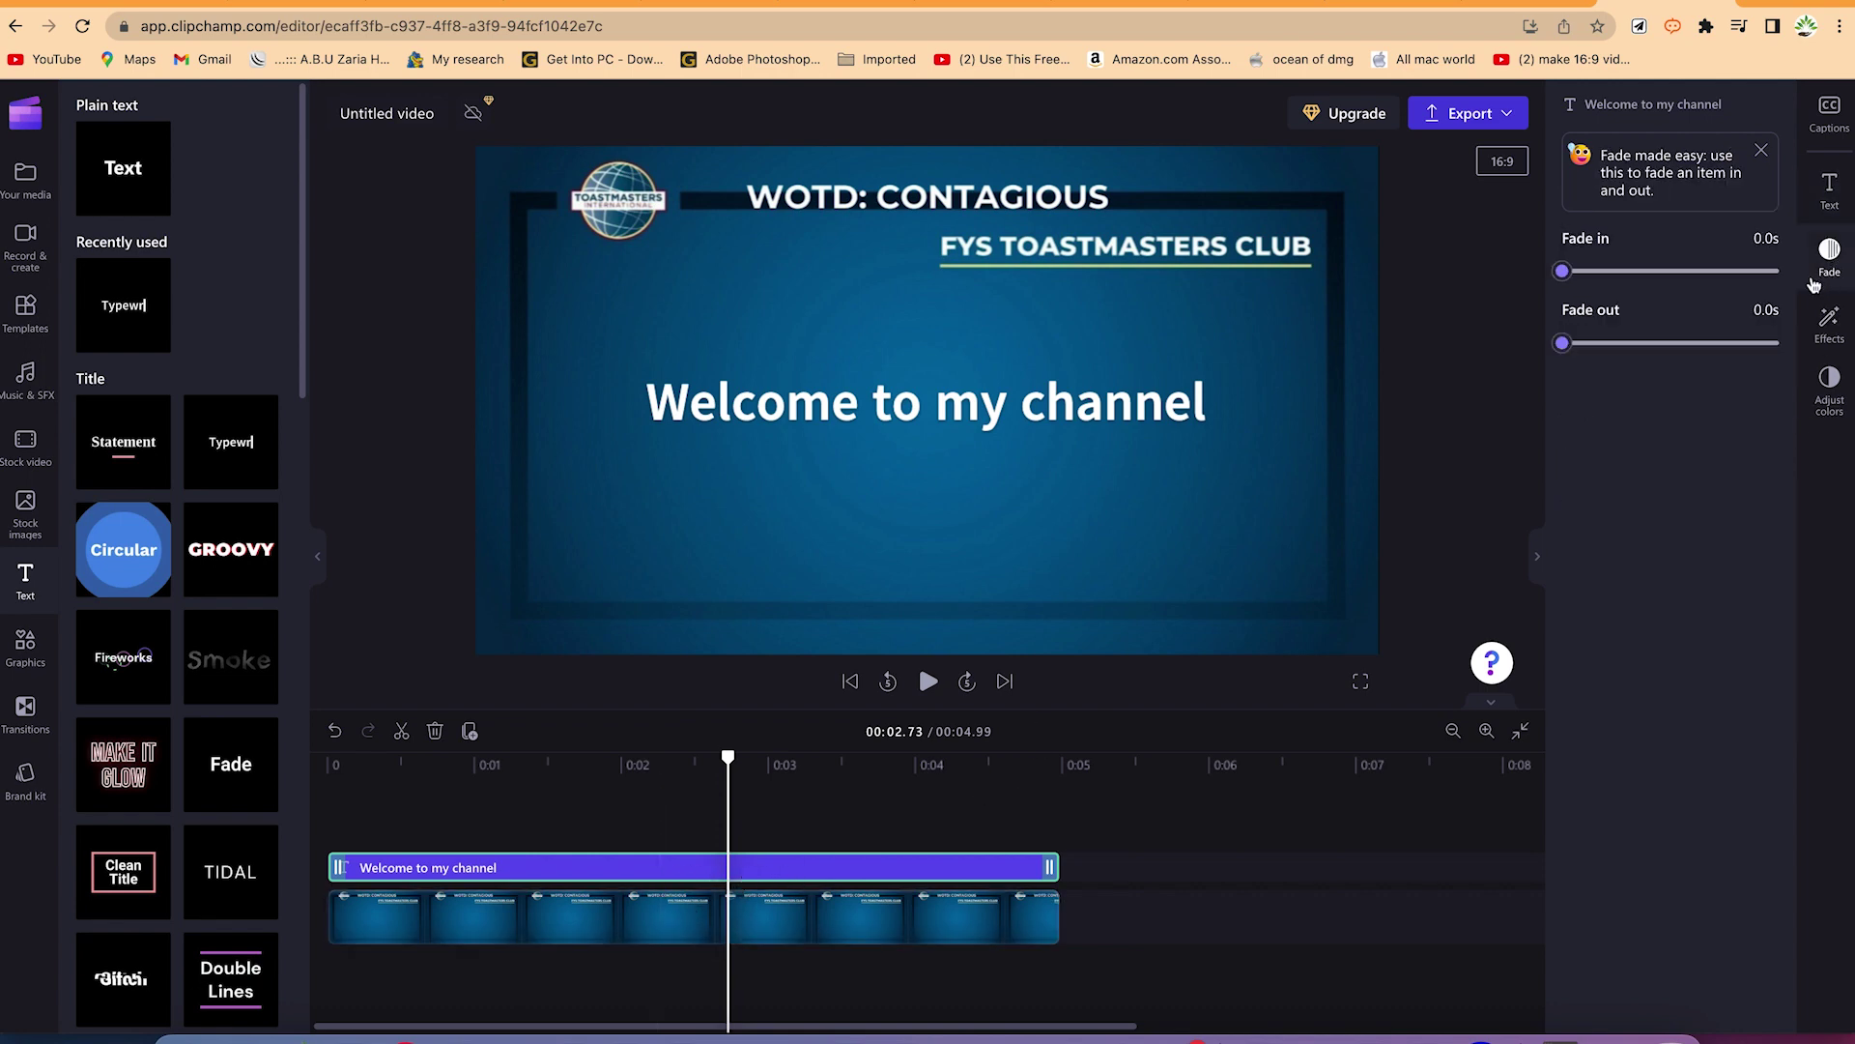
- Test fade-in and fade-out, leaving both at 0.0s, then browse the title's effects list
mouse_move(1567, 278)
mouse_down()
mouse_move(1594, 259)
mouse_move(1531, 282)
mouse_up()
drag(1562, 344, 1516, 365)
click(1833, 328)
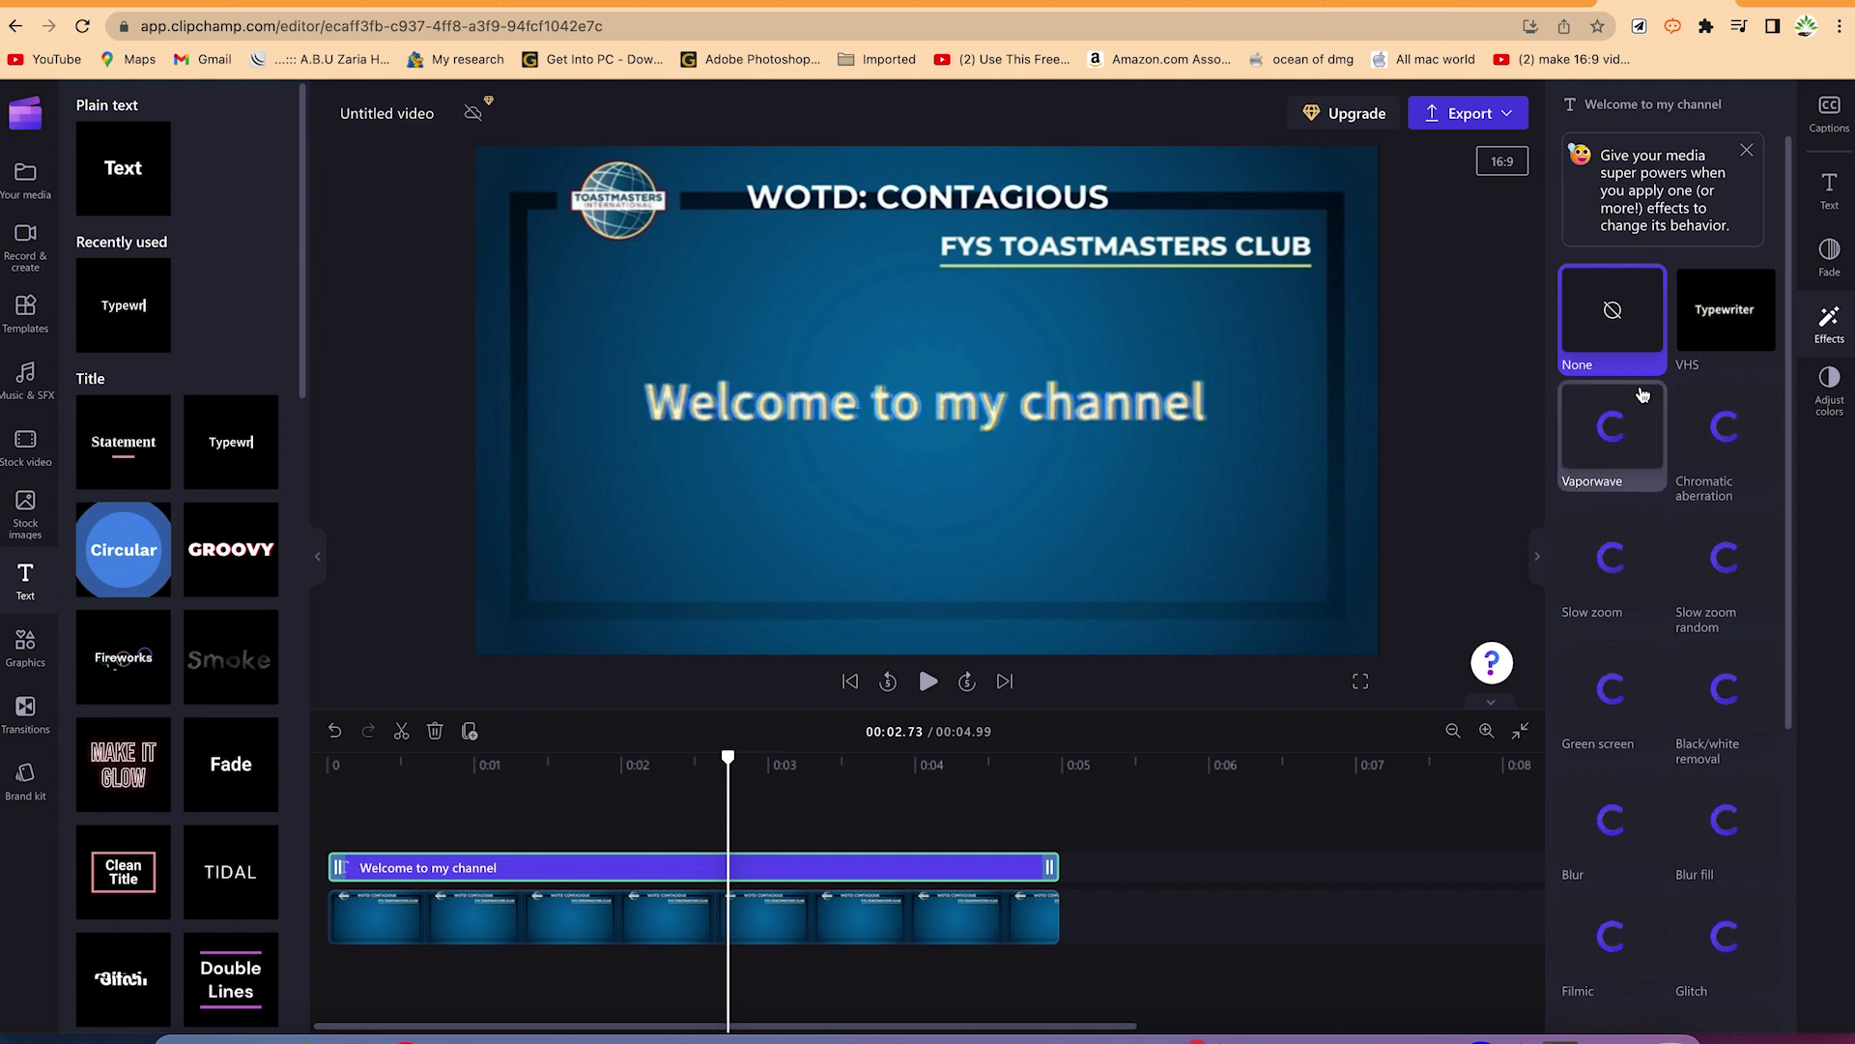
scroll(1643, 395, down, 1)
scroll(1643, 394, down, 4)
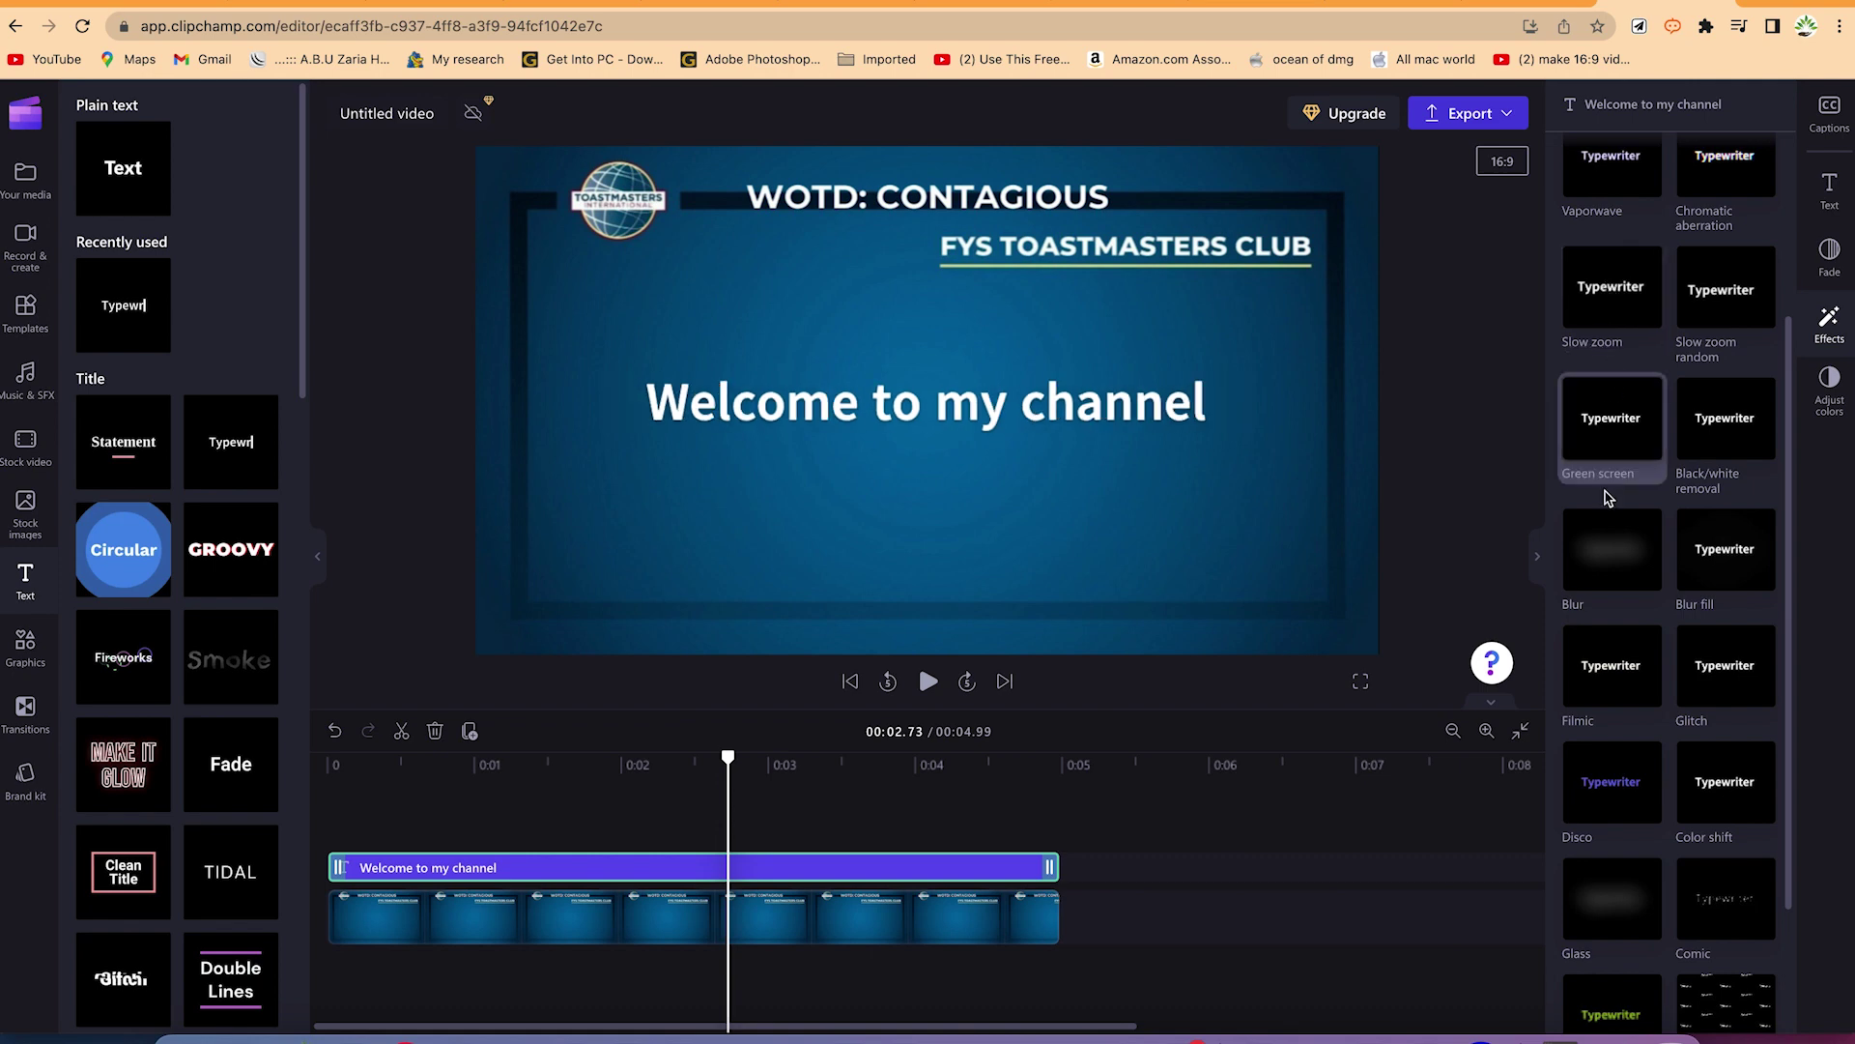
click(1821, 386)
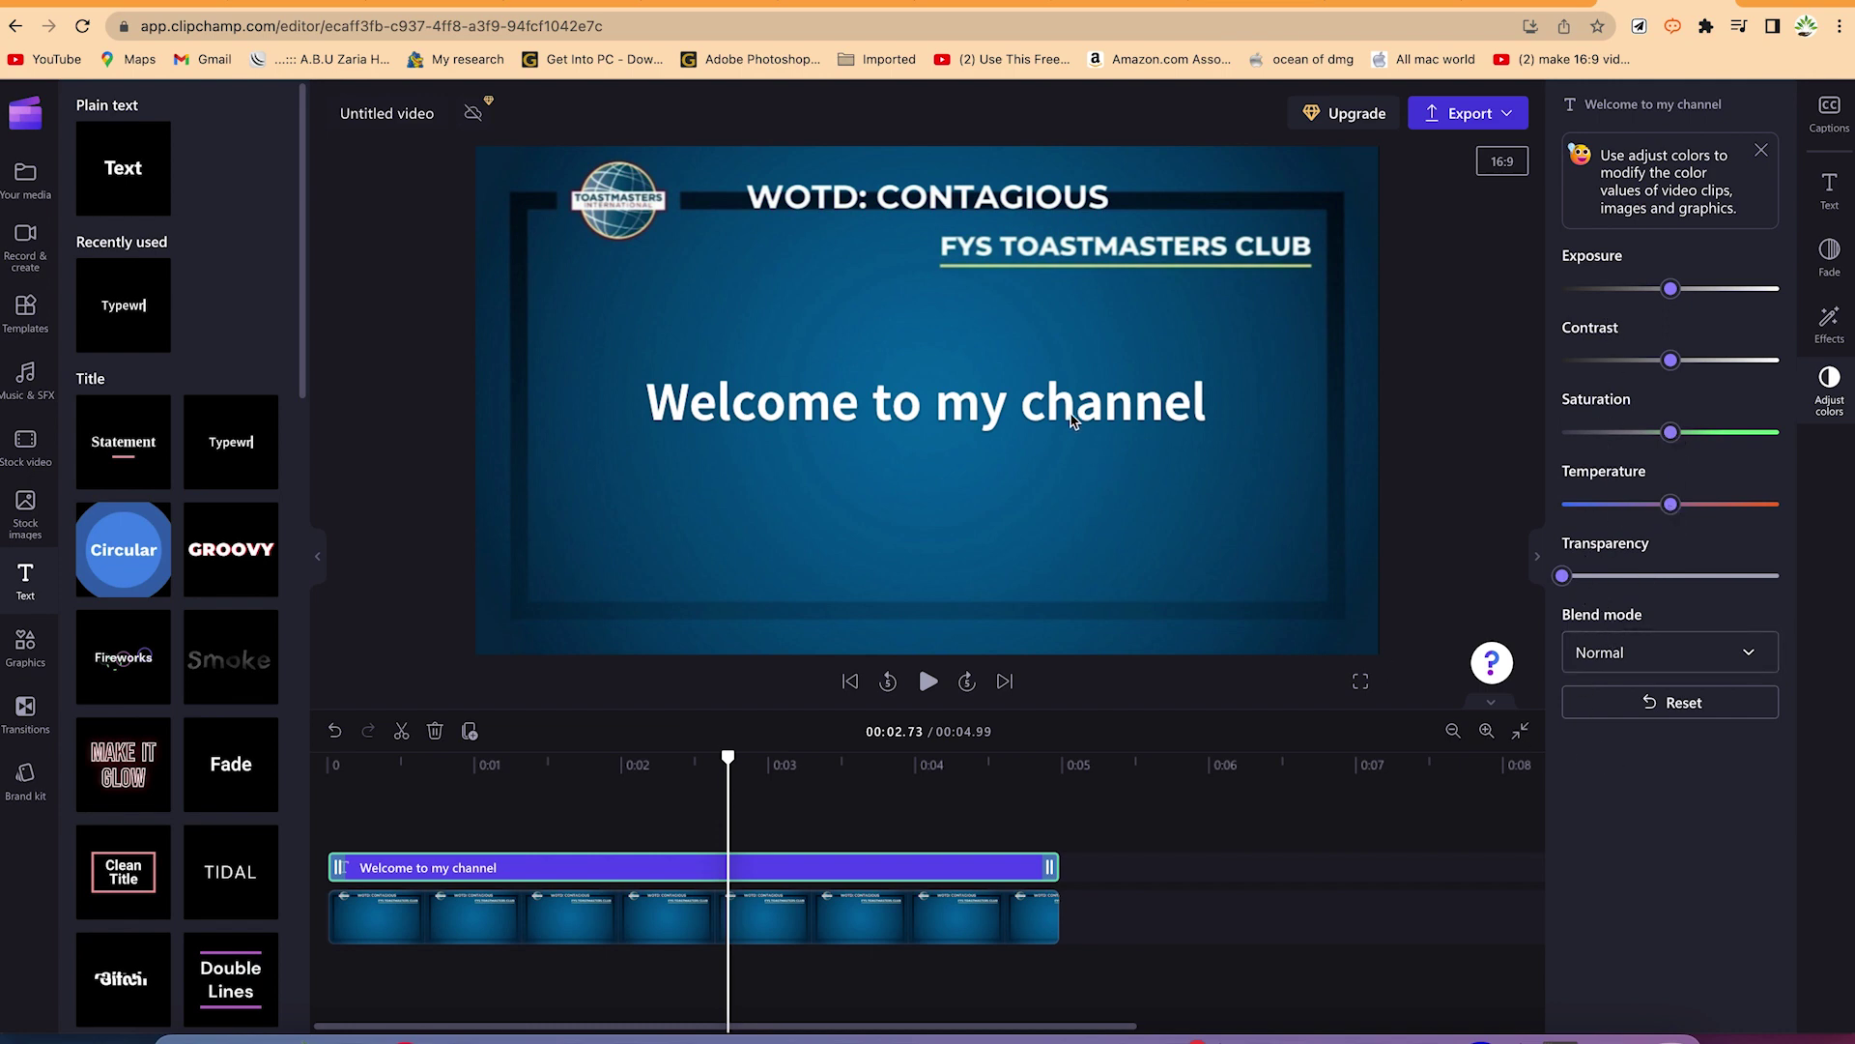
- Select the title text in the preview and rewind the playhead to 0:00
click(1077, 415)
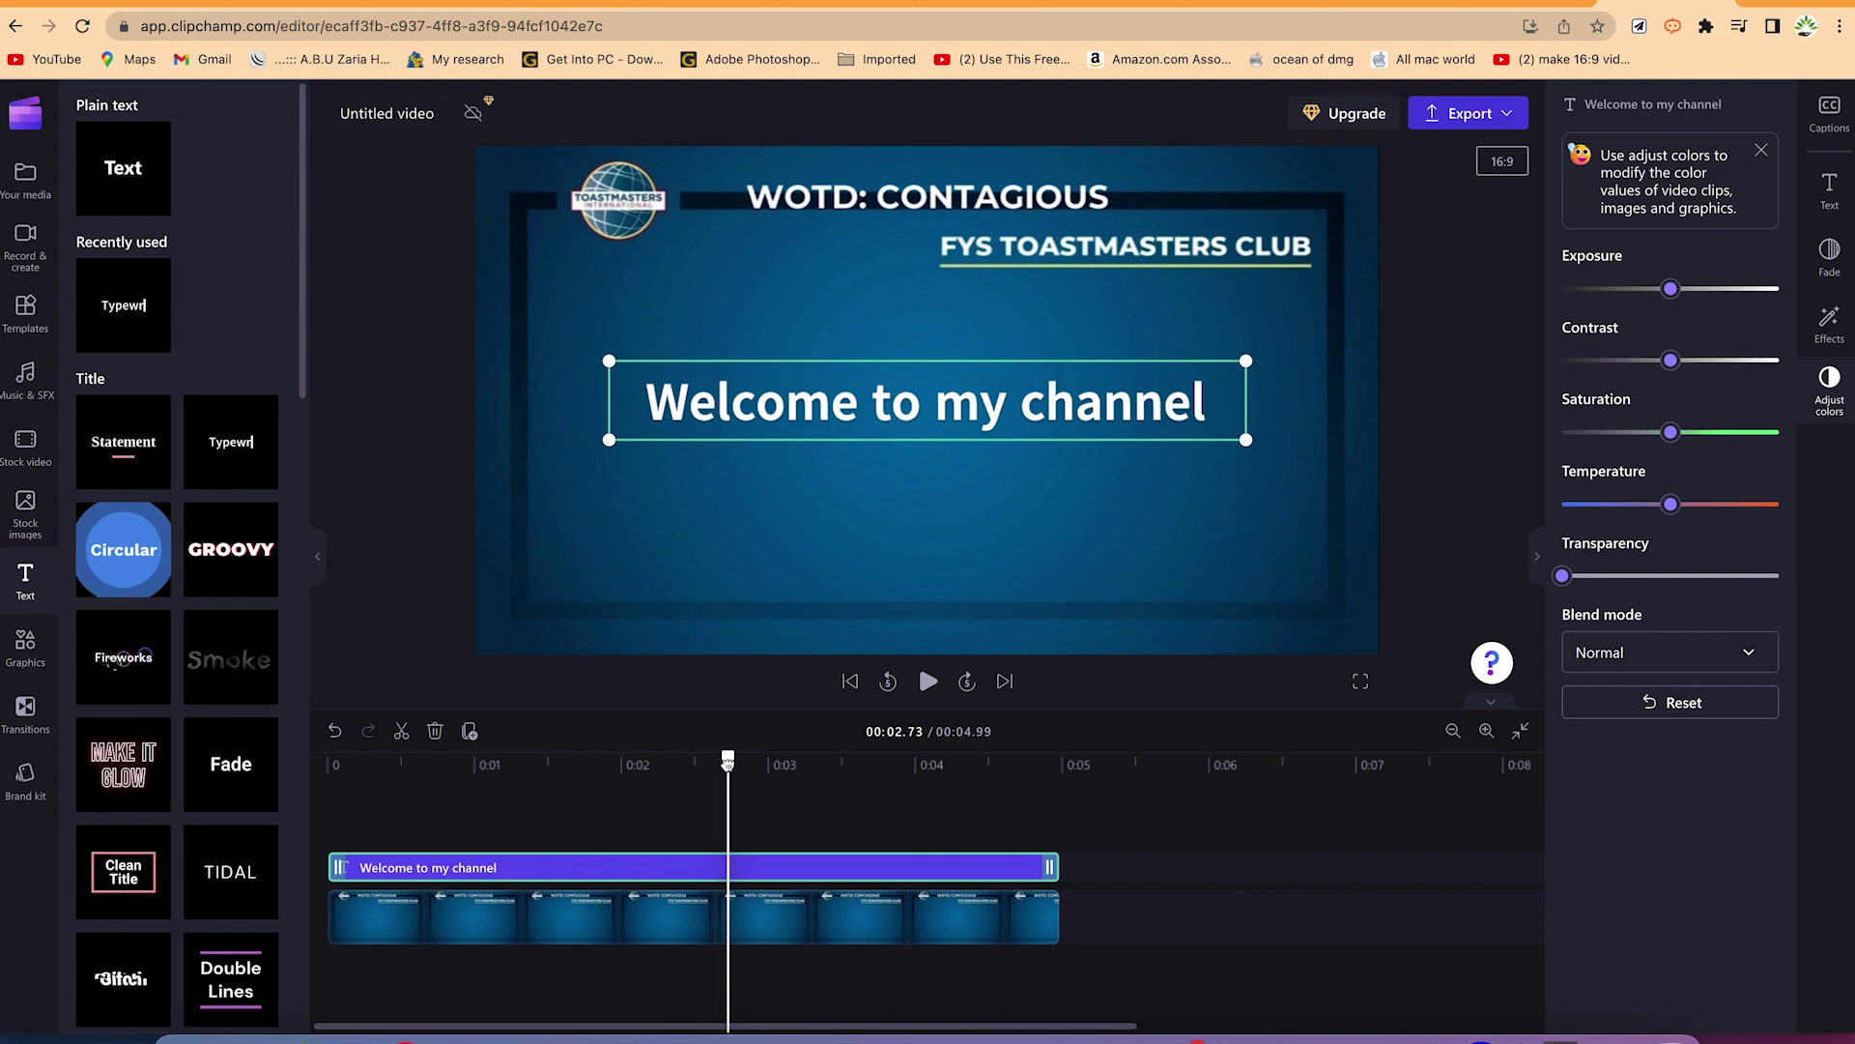
drag(729, 756, 230, 732)
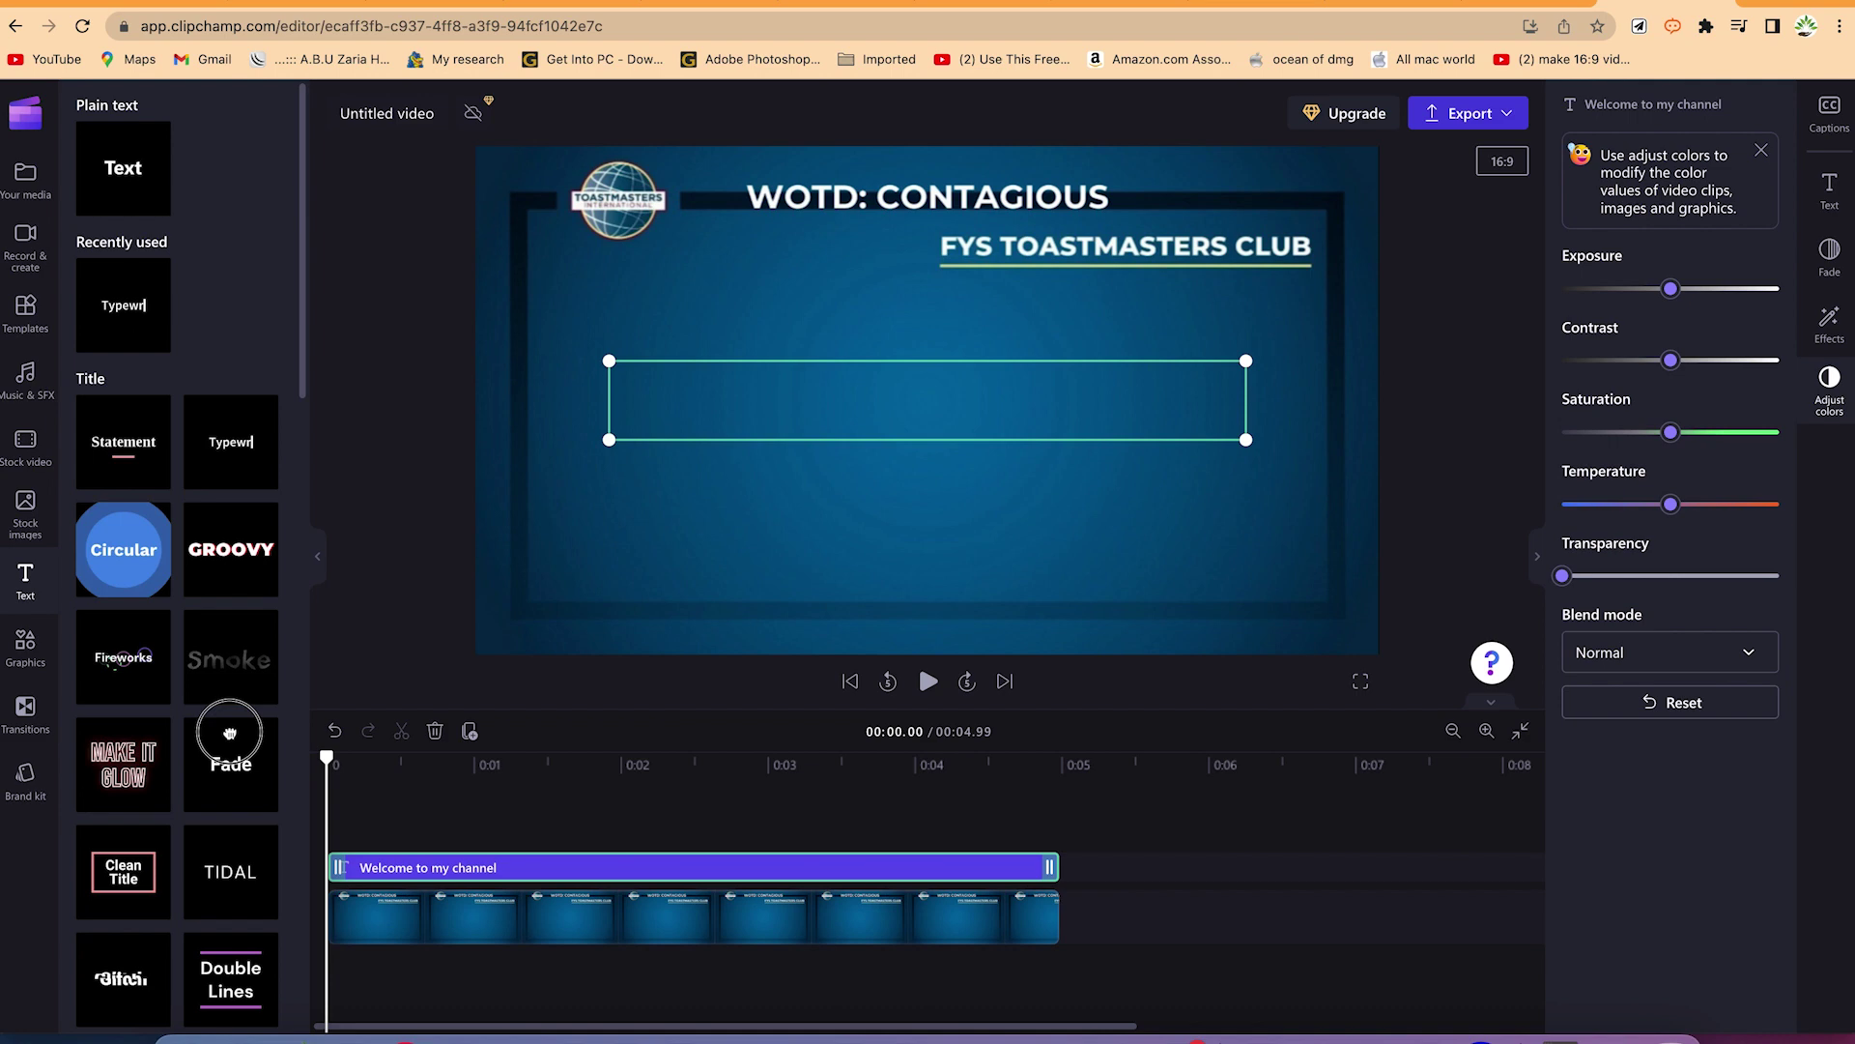
- Play back the title typing in, dismiss the colour tip, deselect the title and view export qualities
key(space)
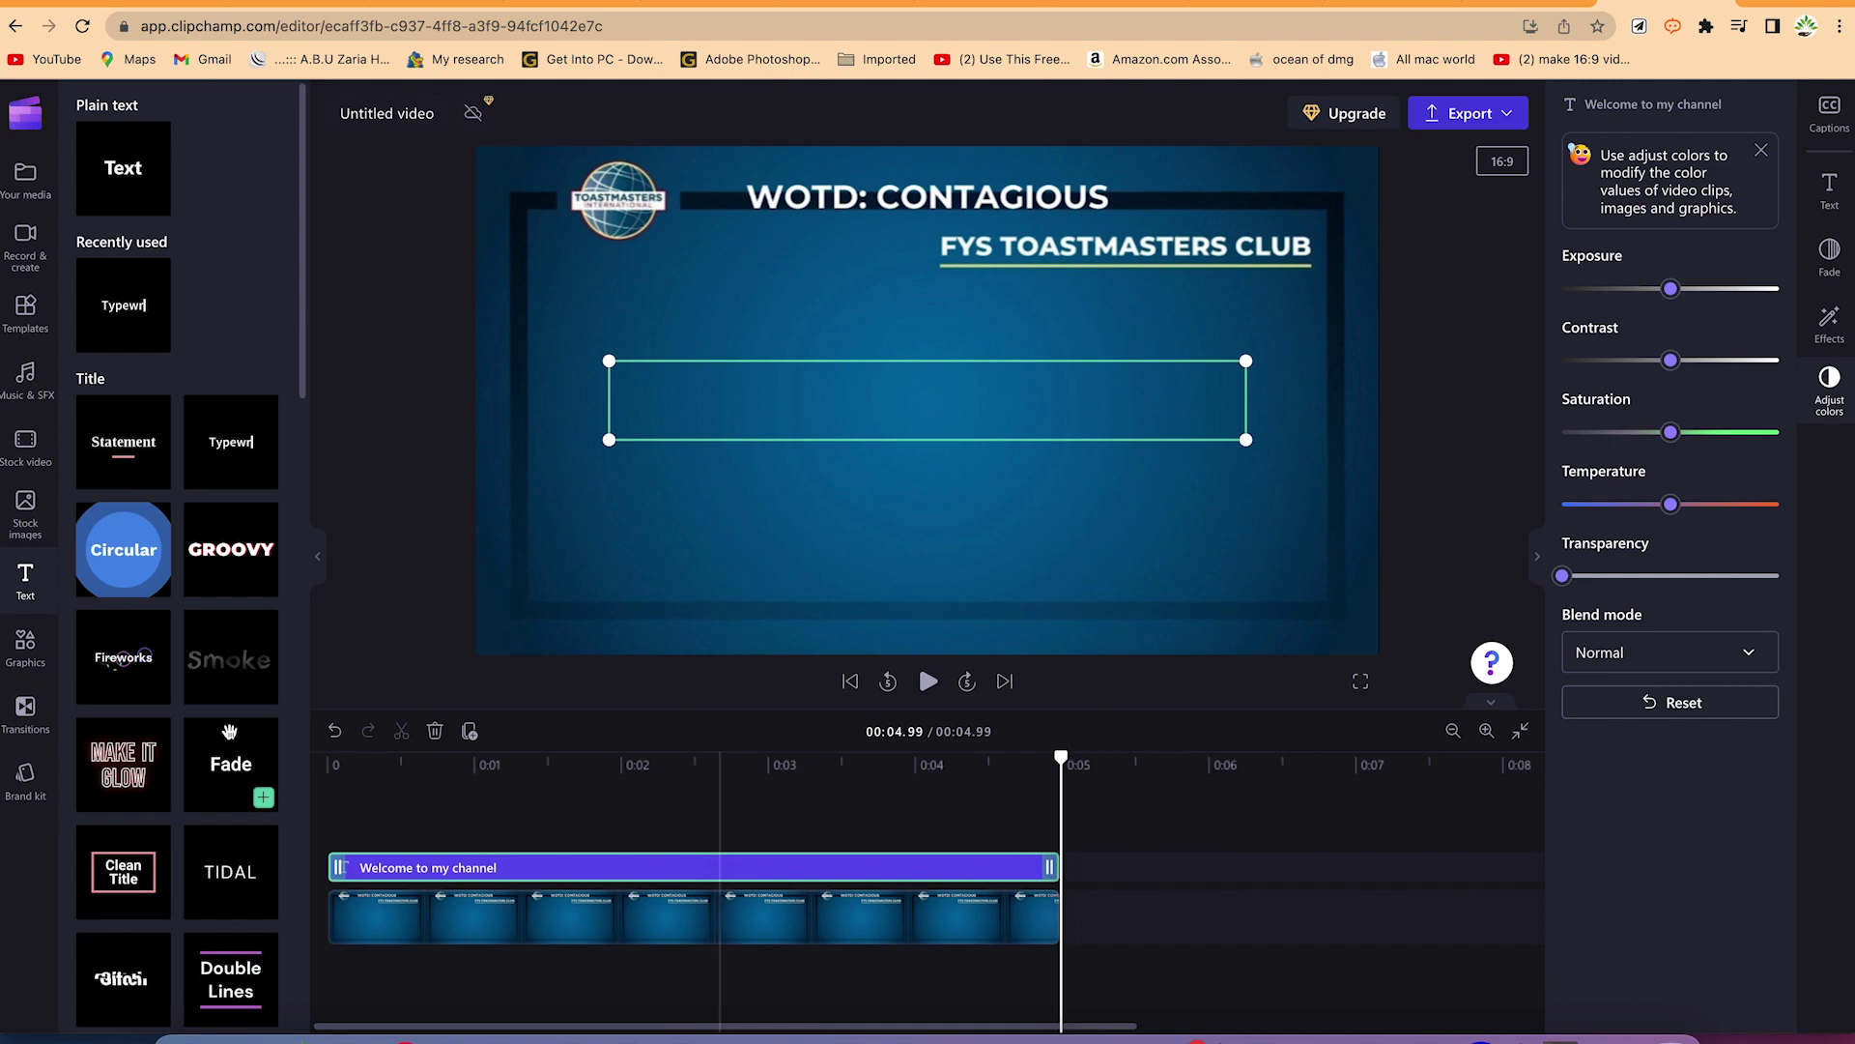
click(1762, 151)
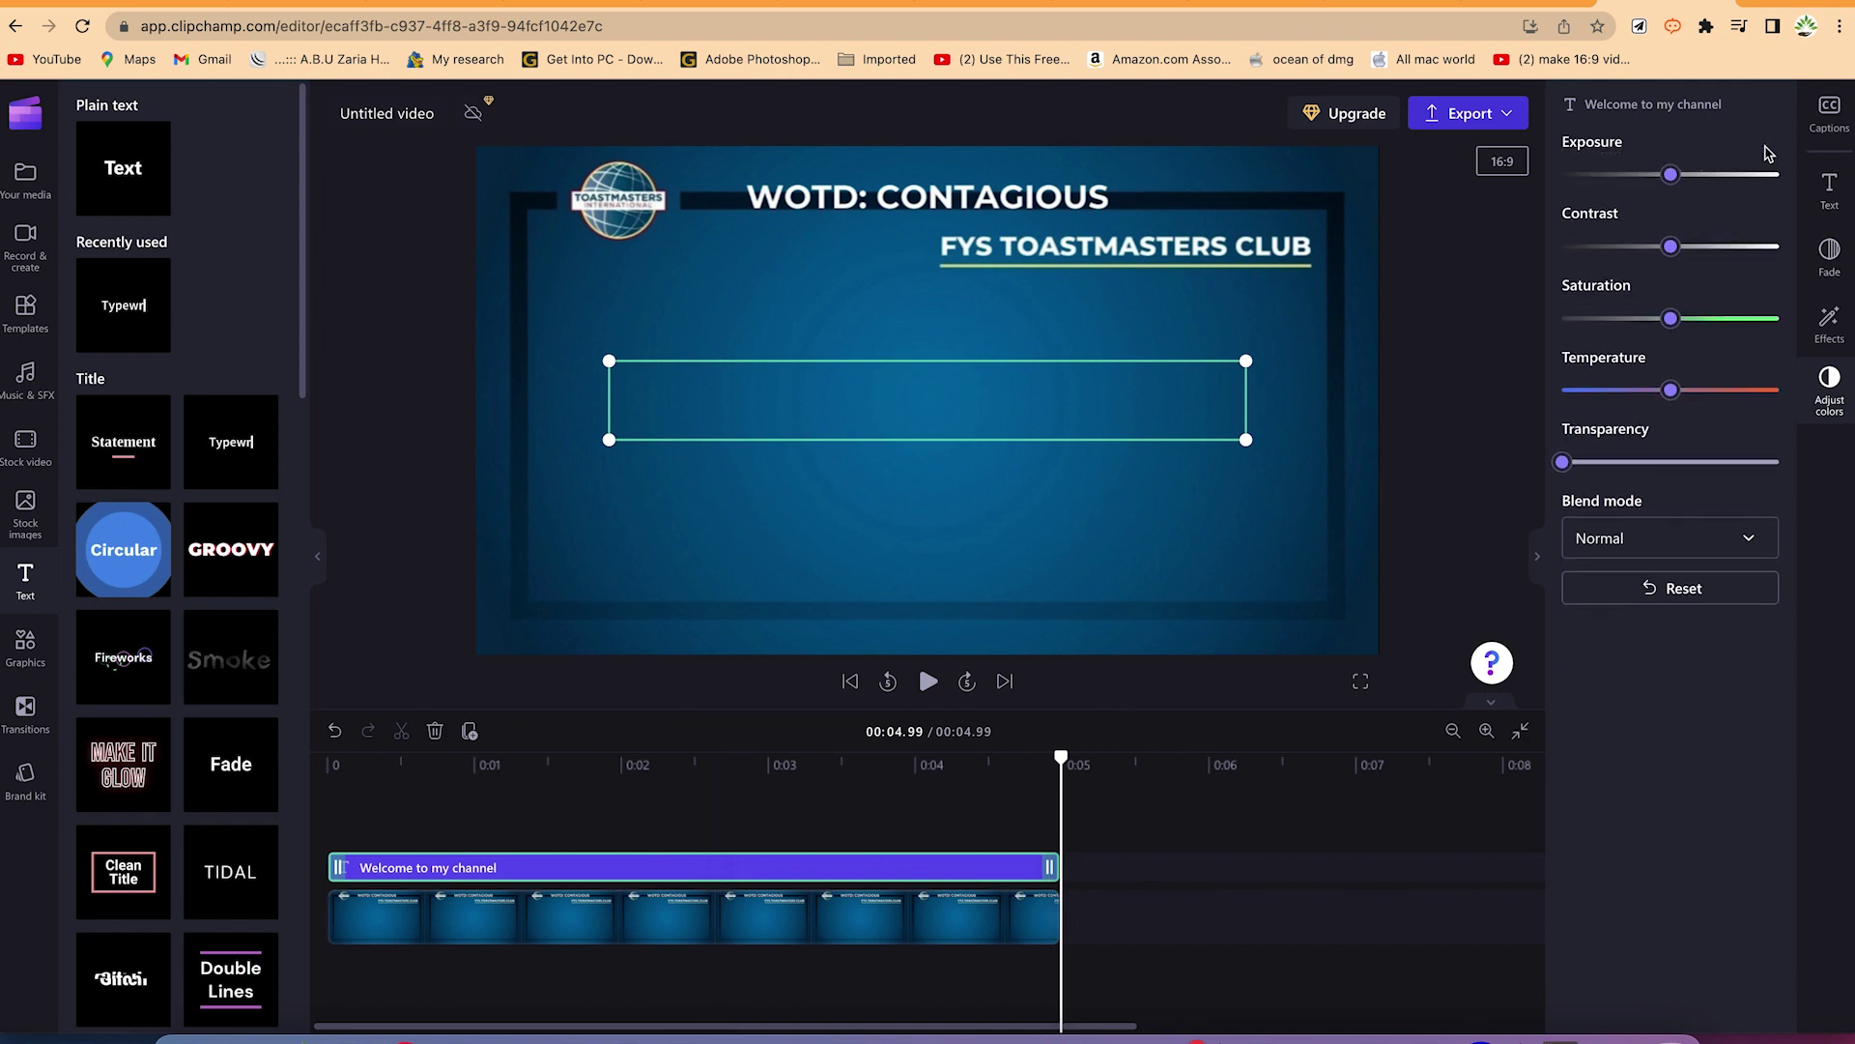
click(1466, 258)
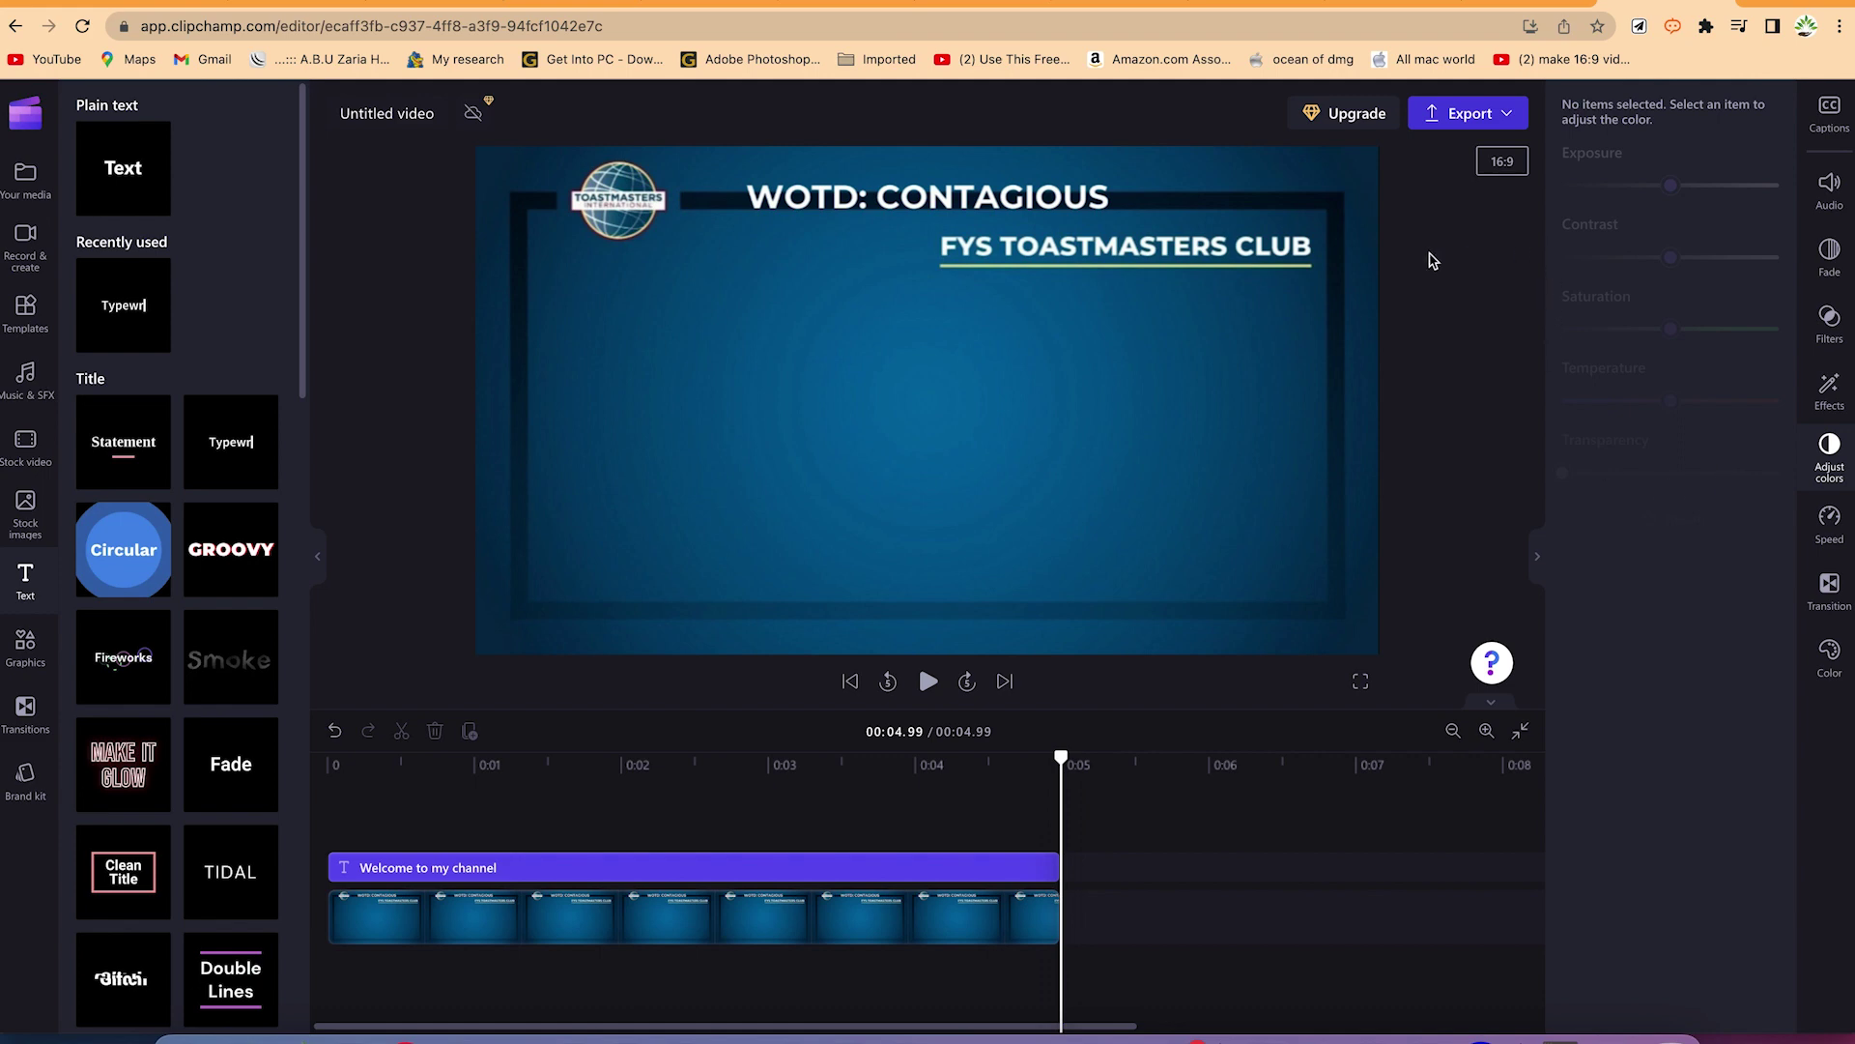
click(1467, 116)
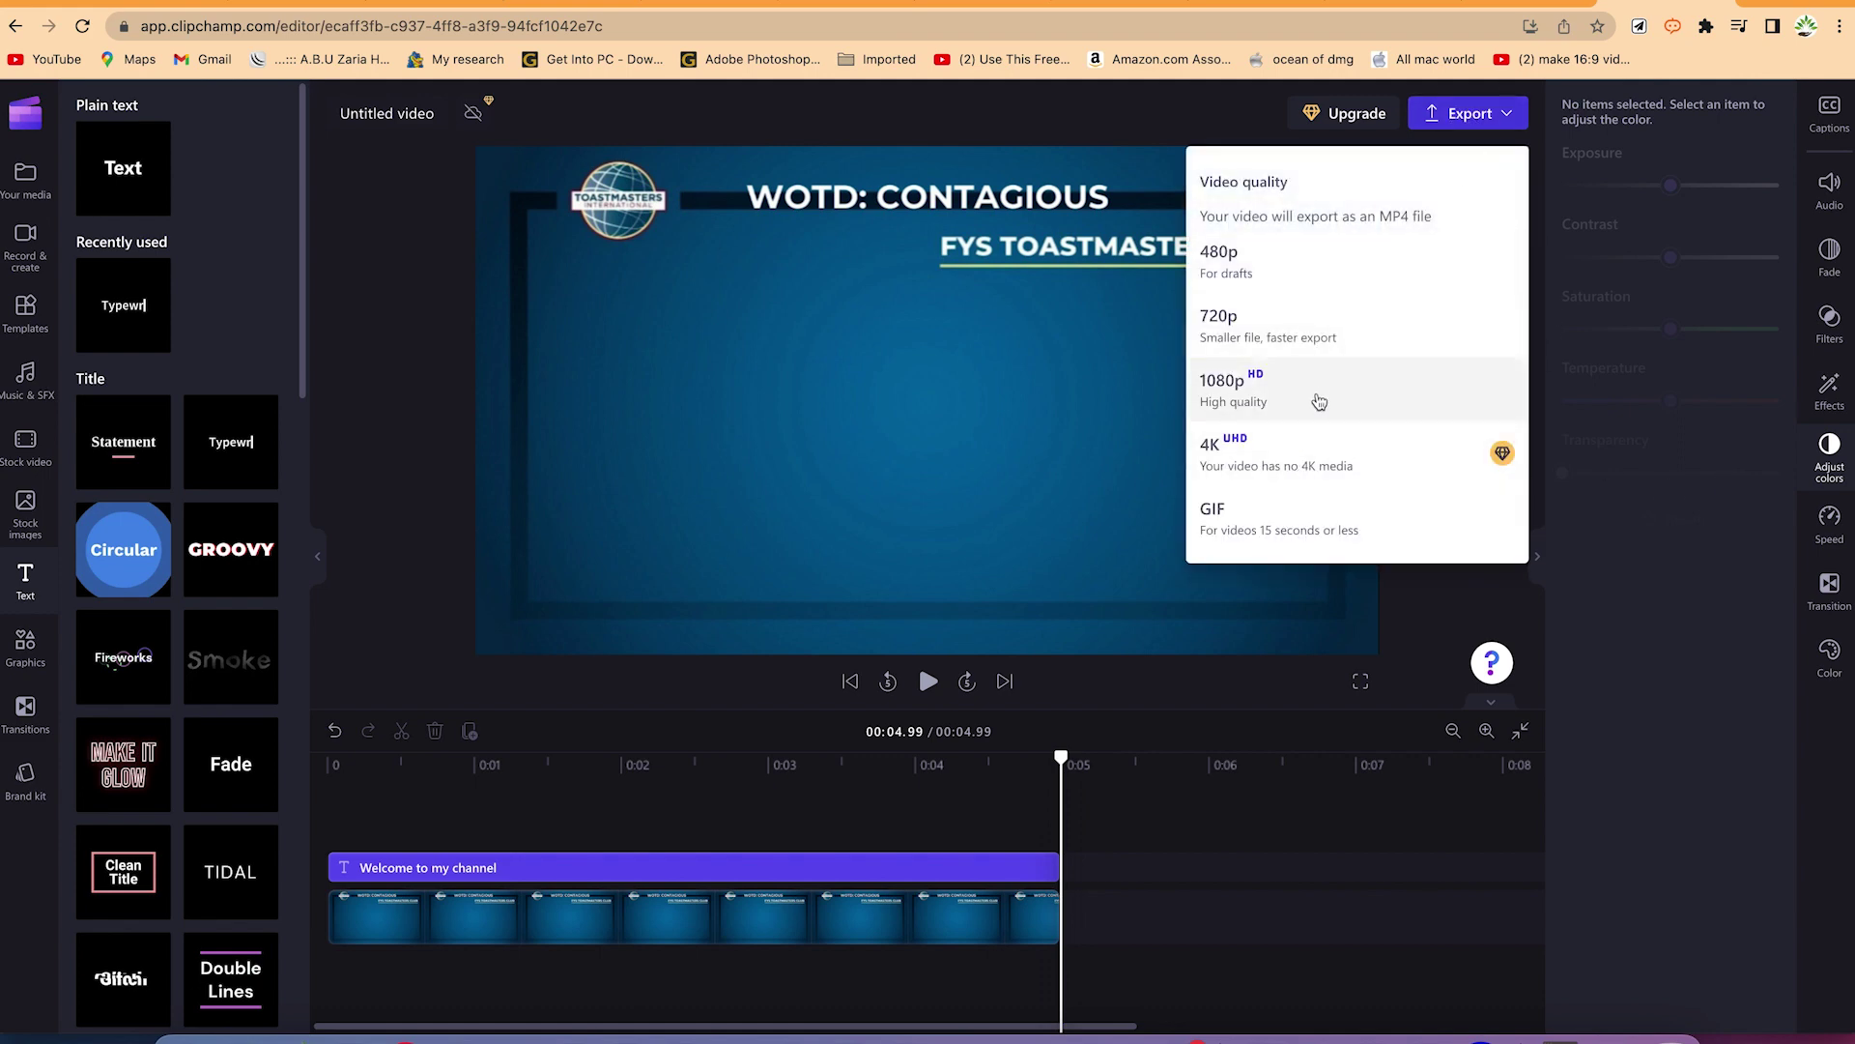
- Export the video at 1080p and rename it 'typewriter' while the MP4 downloads
click(1317, 384)
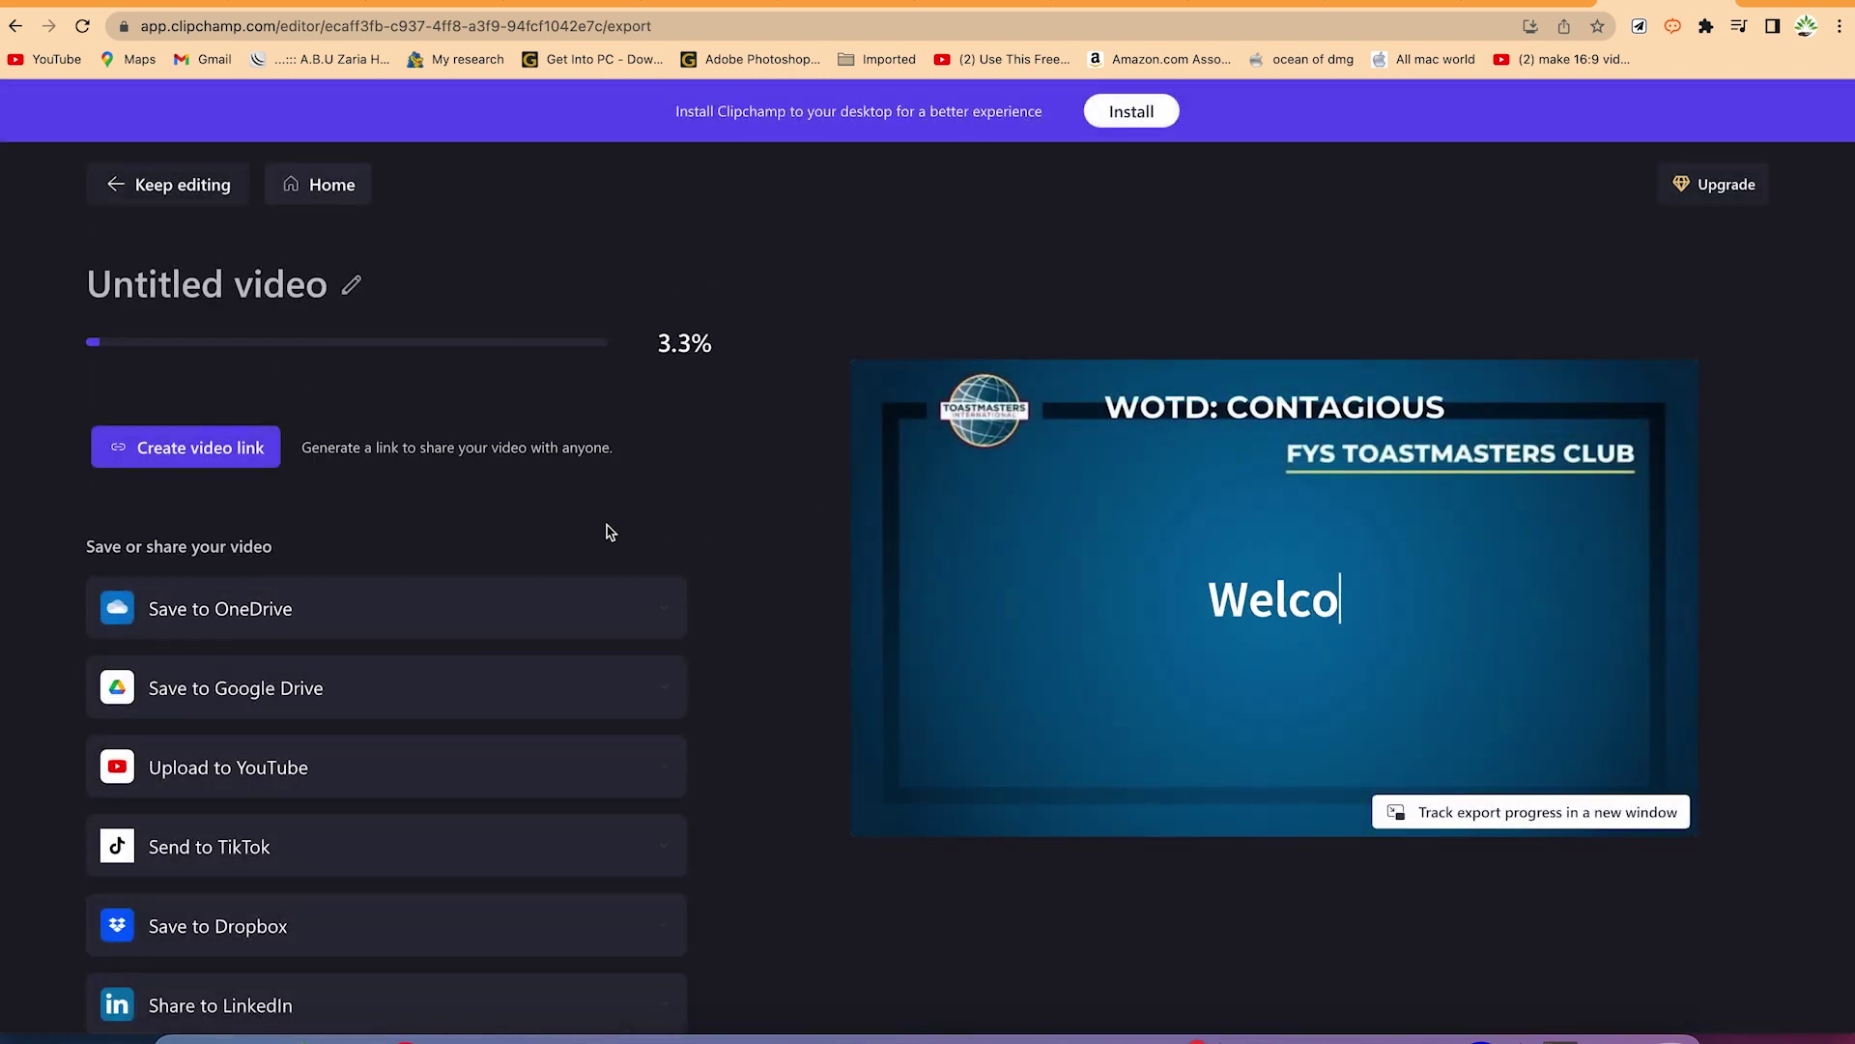
click(357, 282)
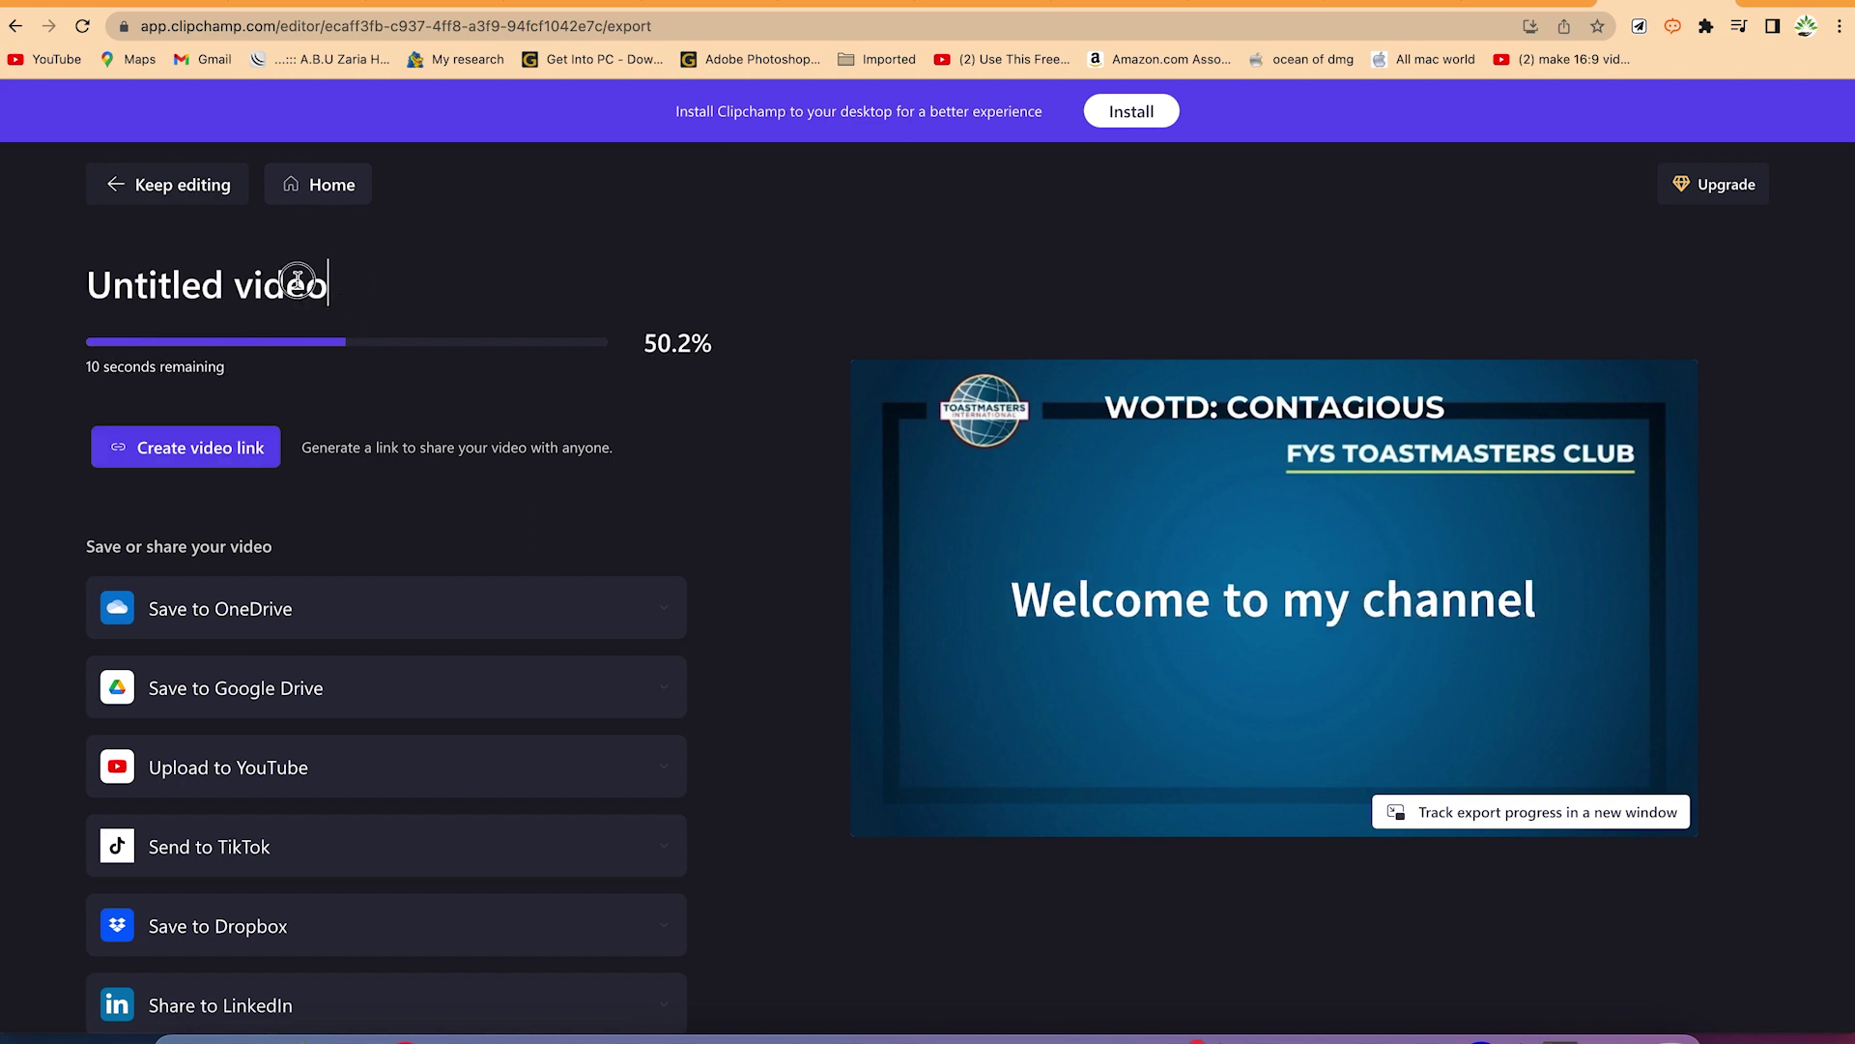
drag(328, 281, 2, 259)
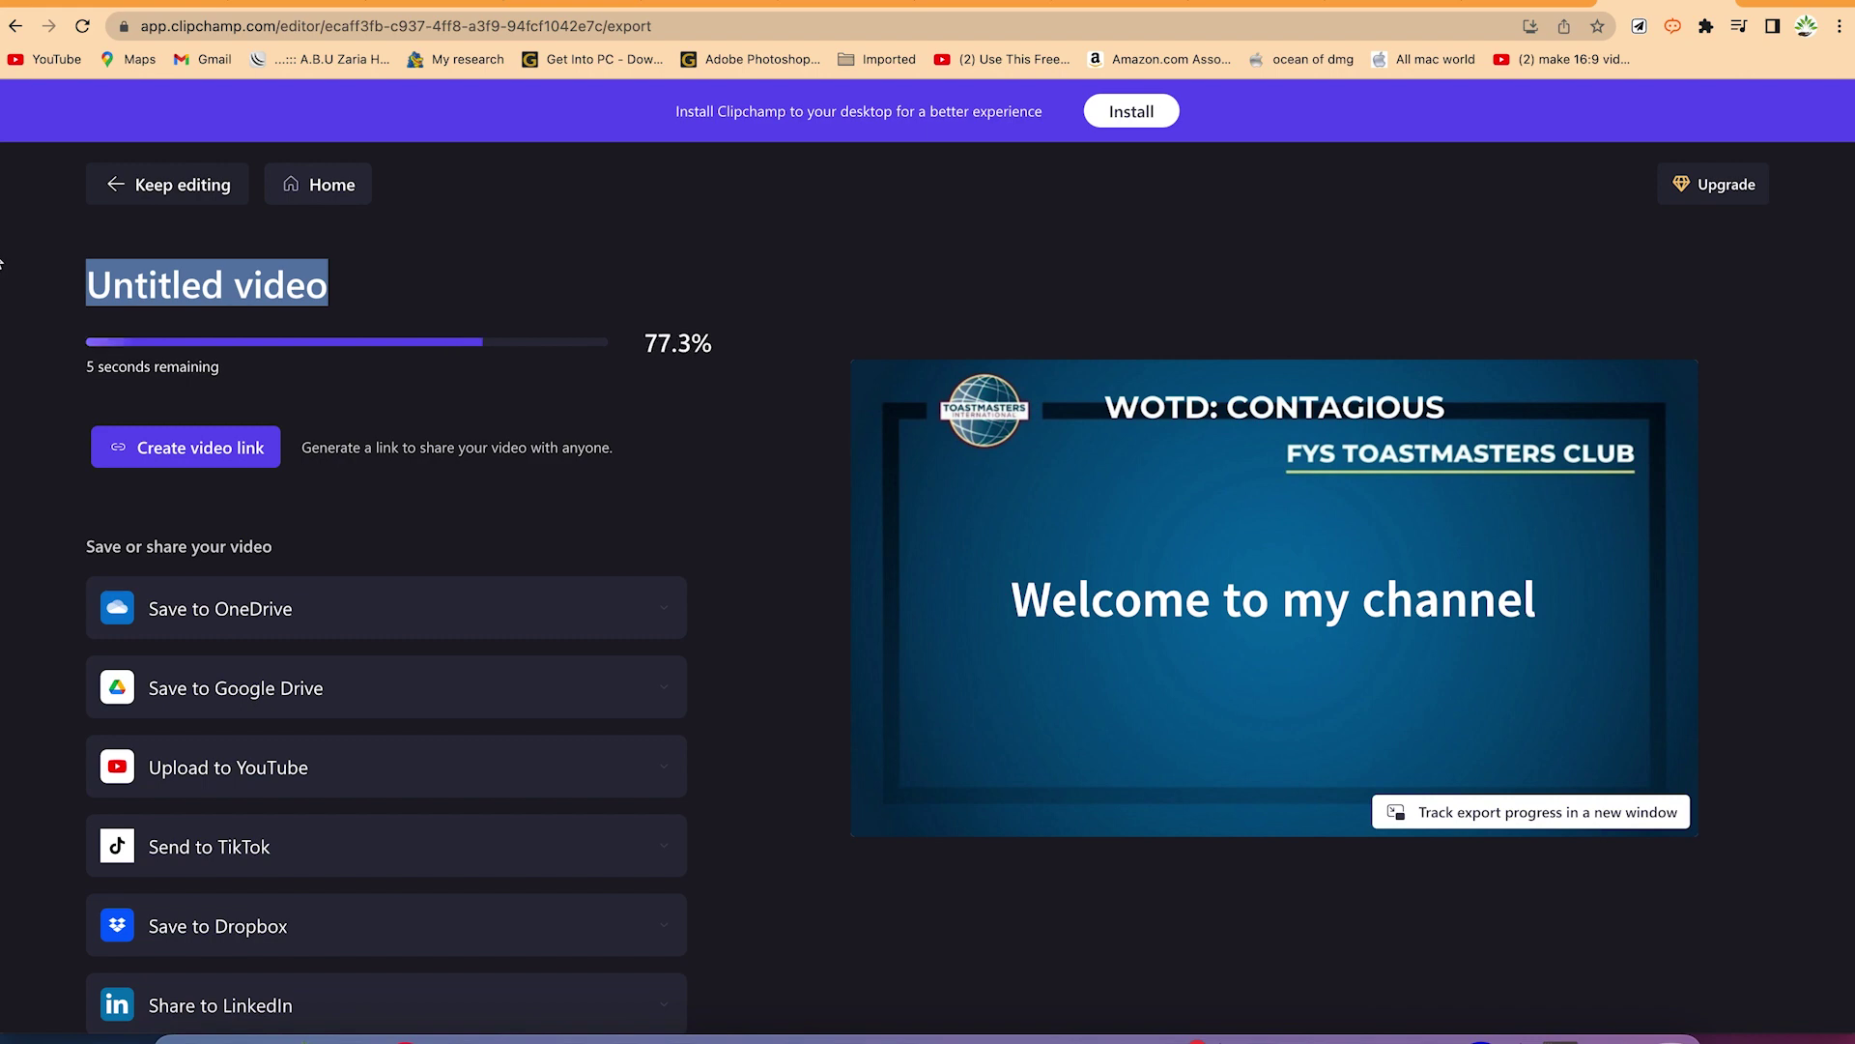
text(typewriter)
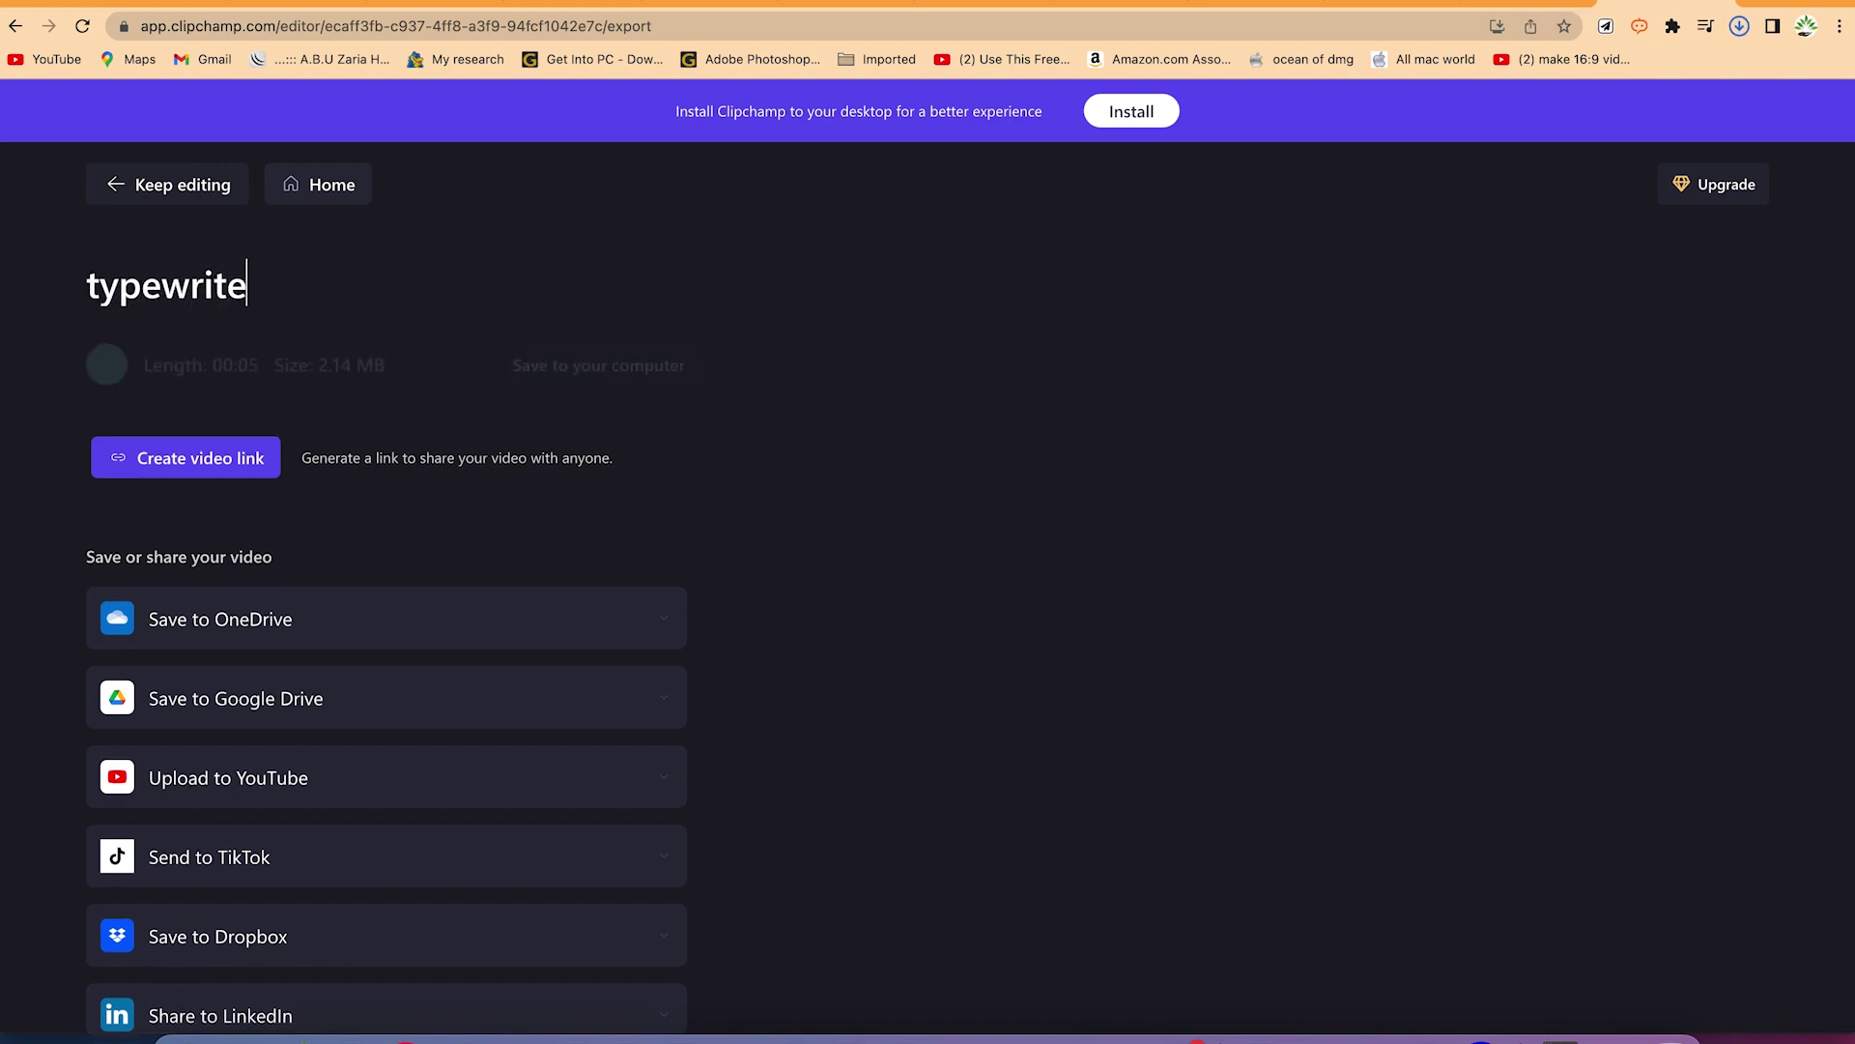
key(Return)
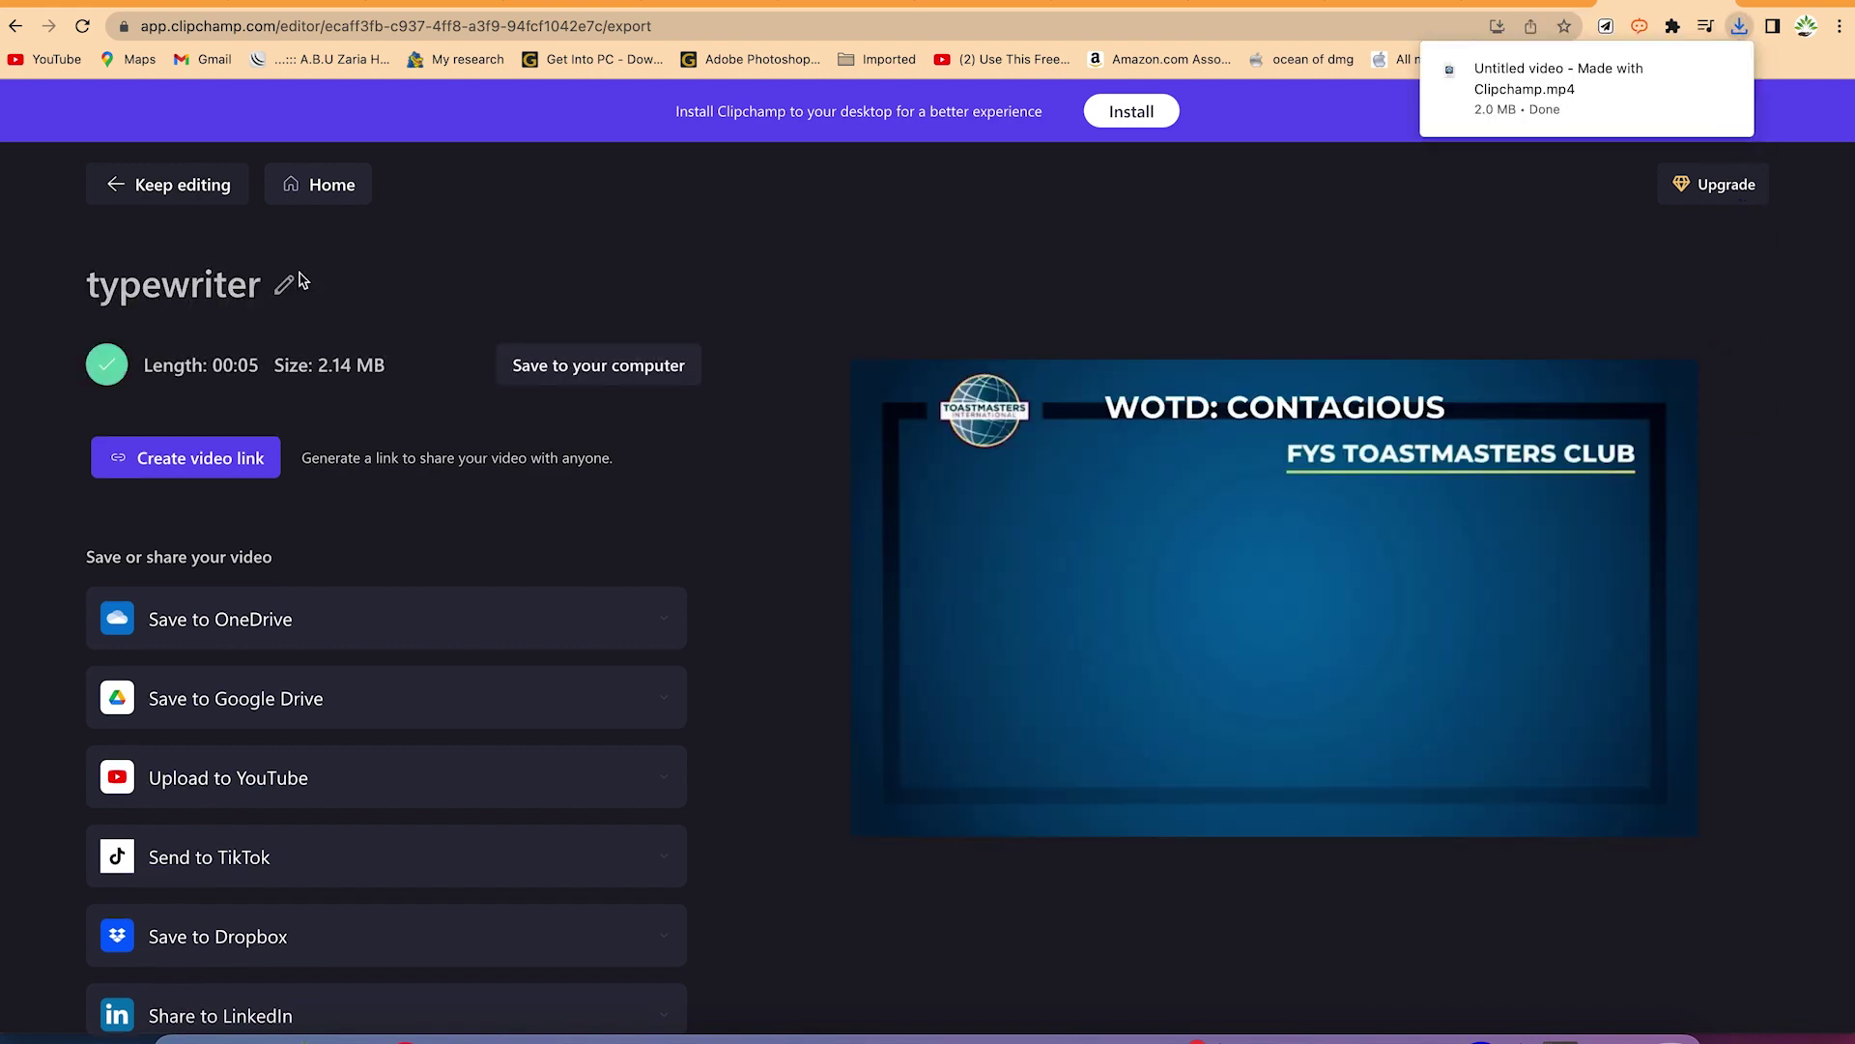
mouse_move(1600, 108)
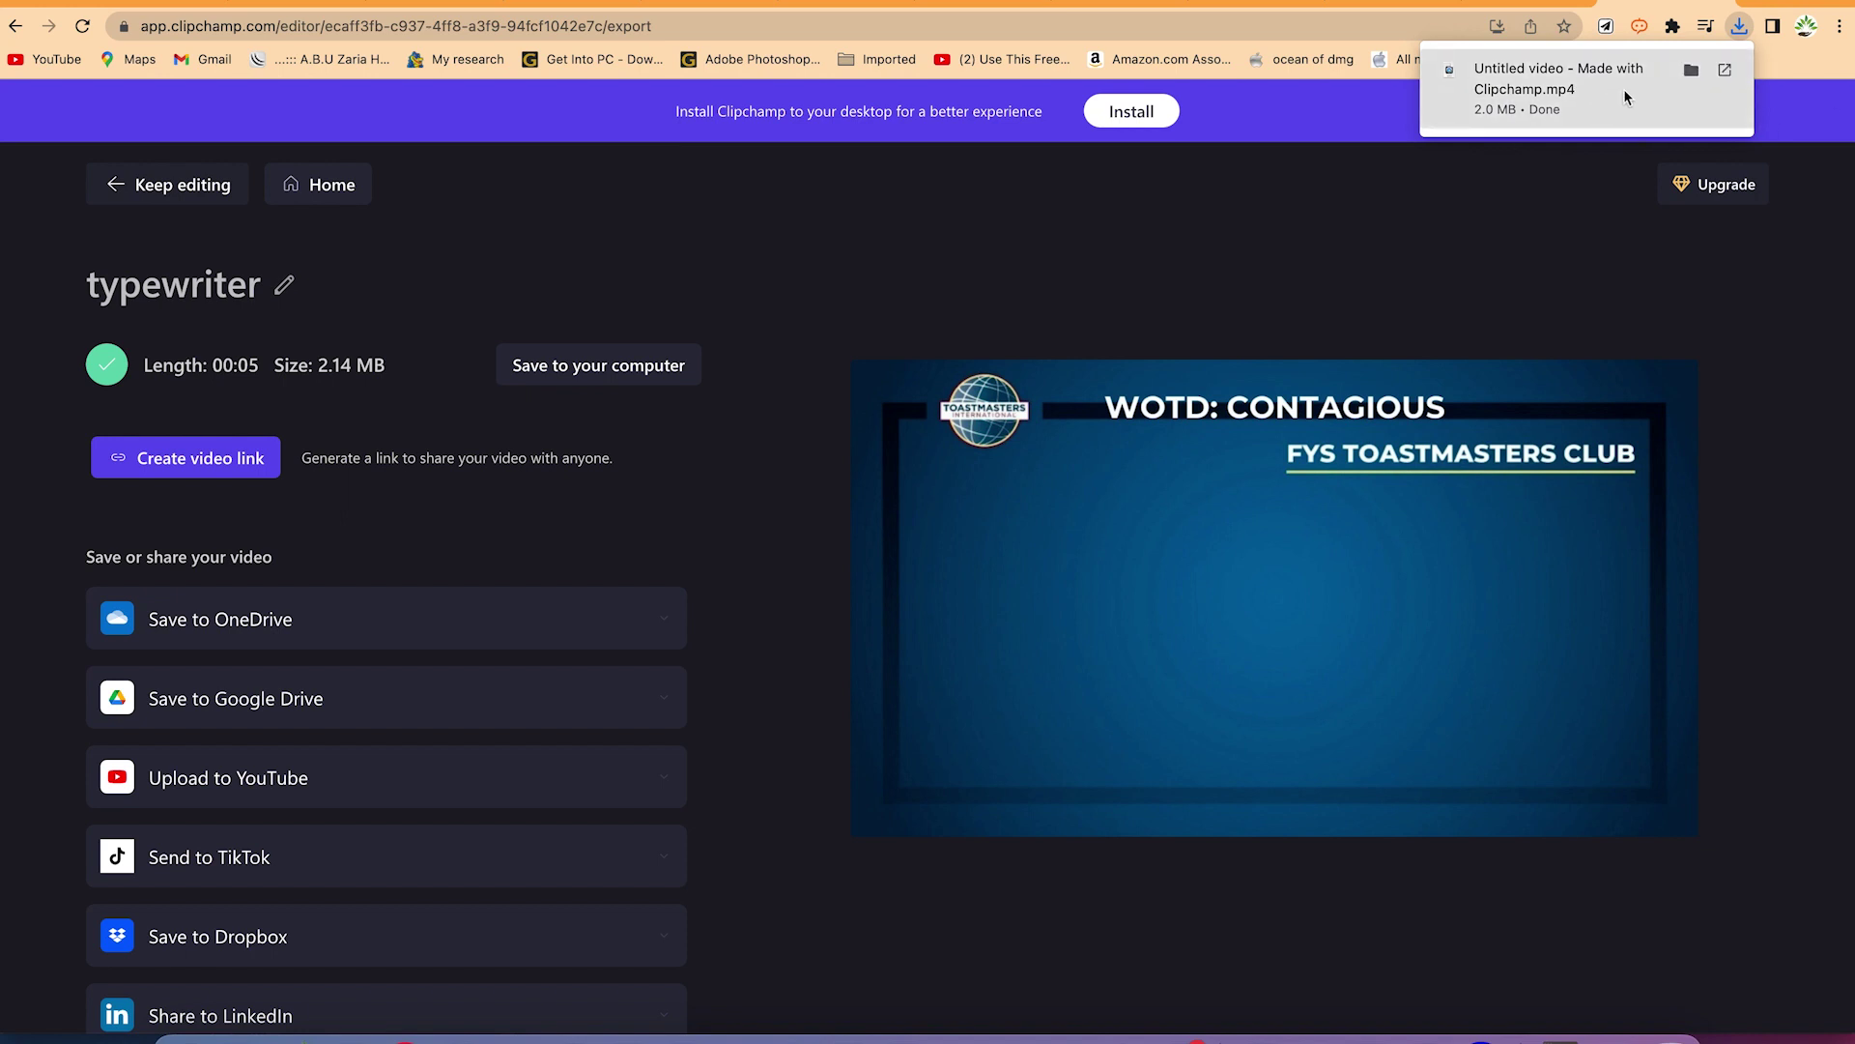
click(1690, 70)
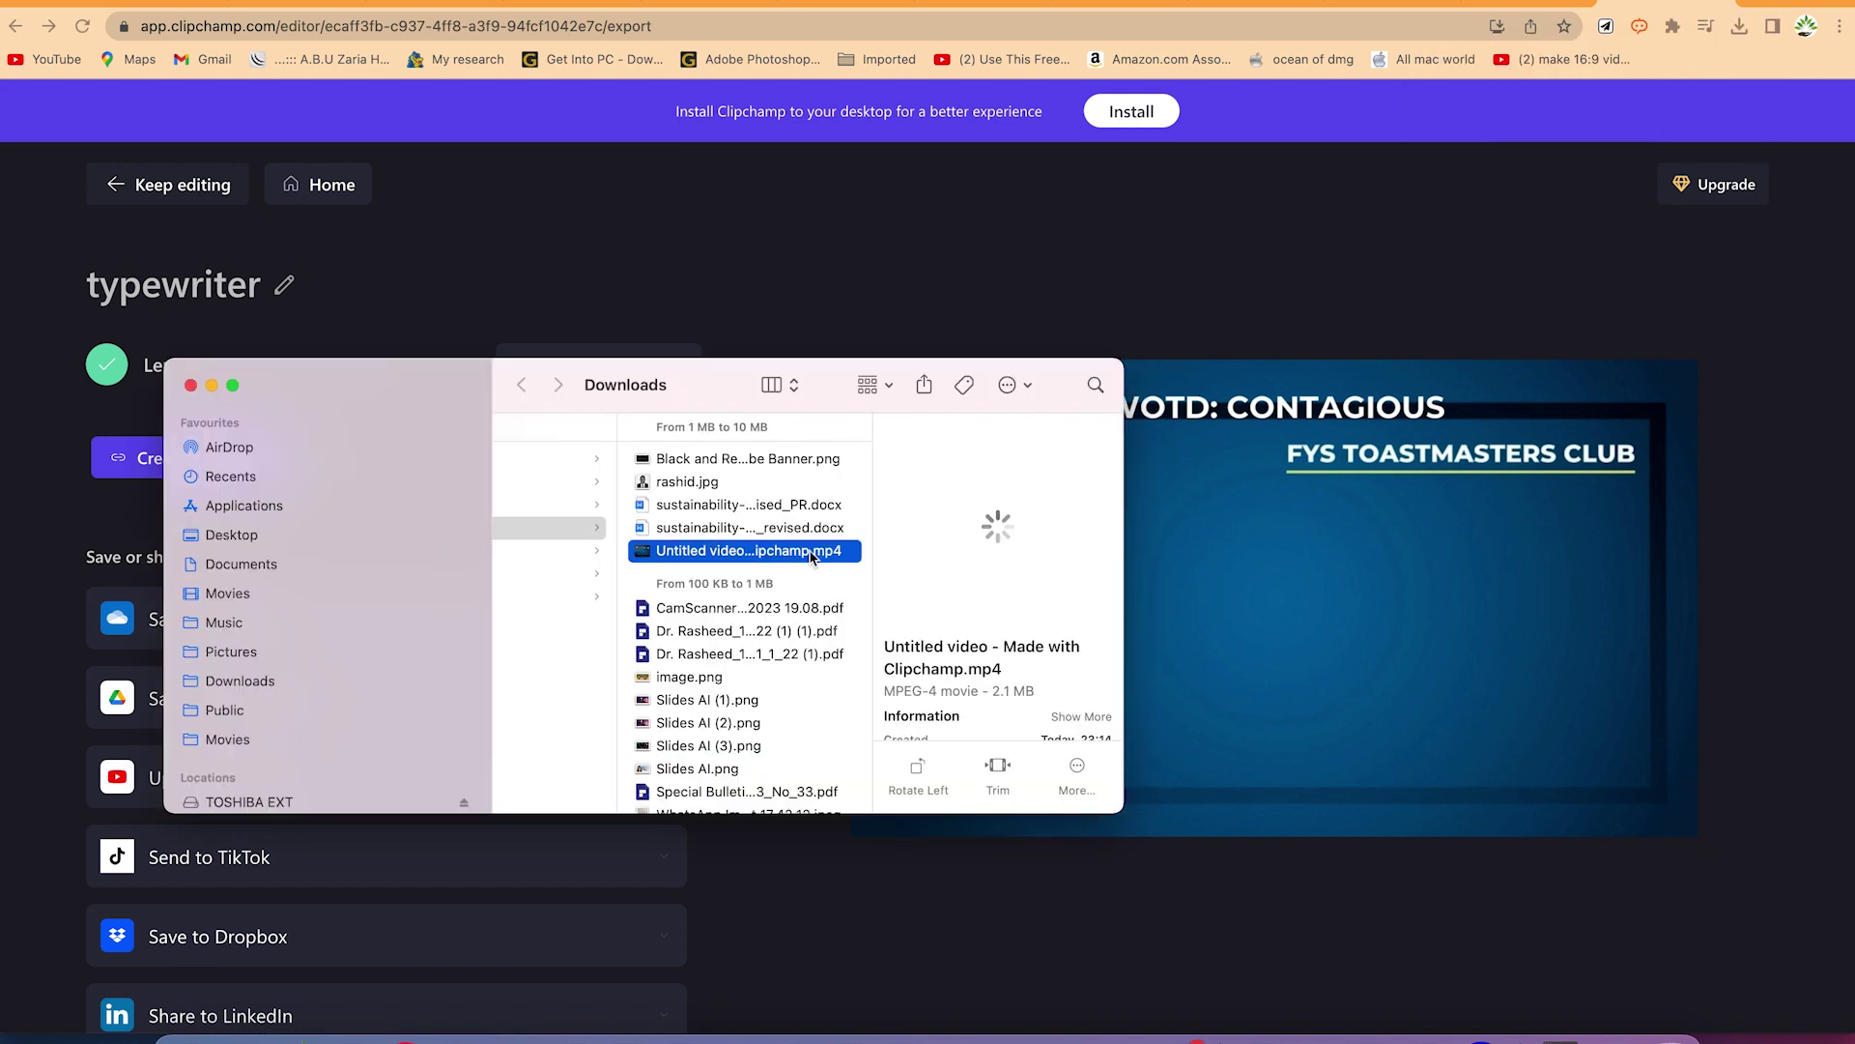